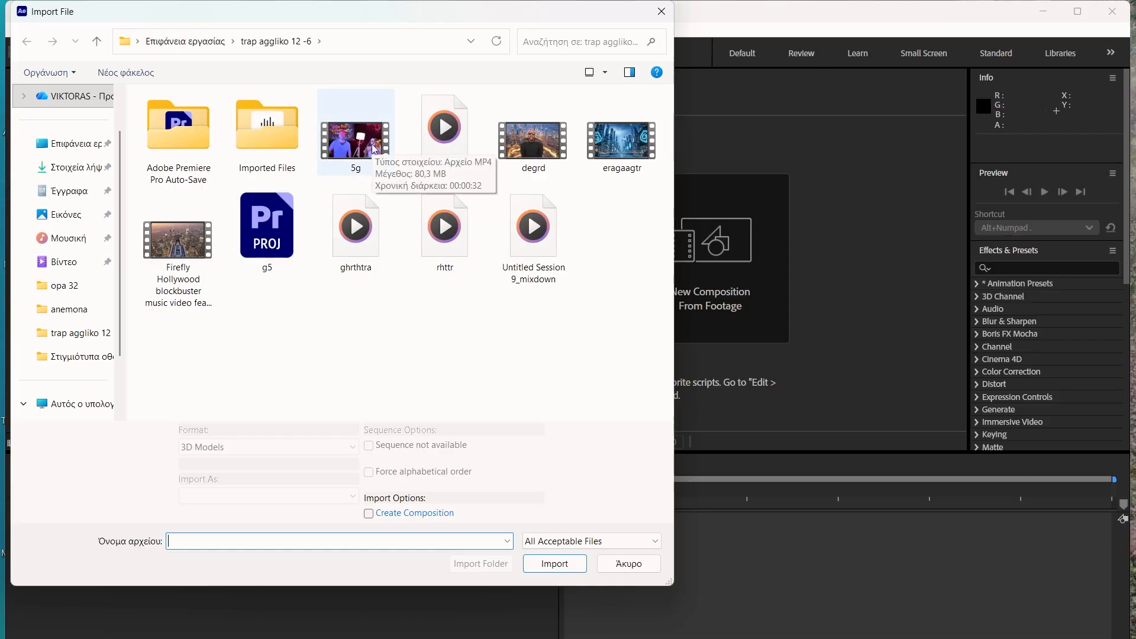
Import the four video files 5g, degrd, eragaagtr and the Firefly Hollywood blockbuster clip as footage.
left_click(178, 248)
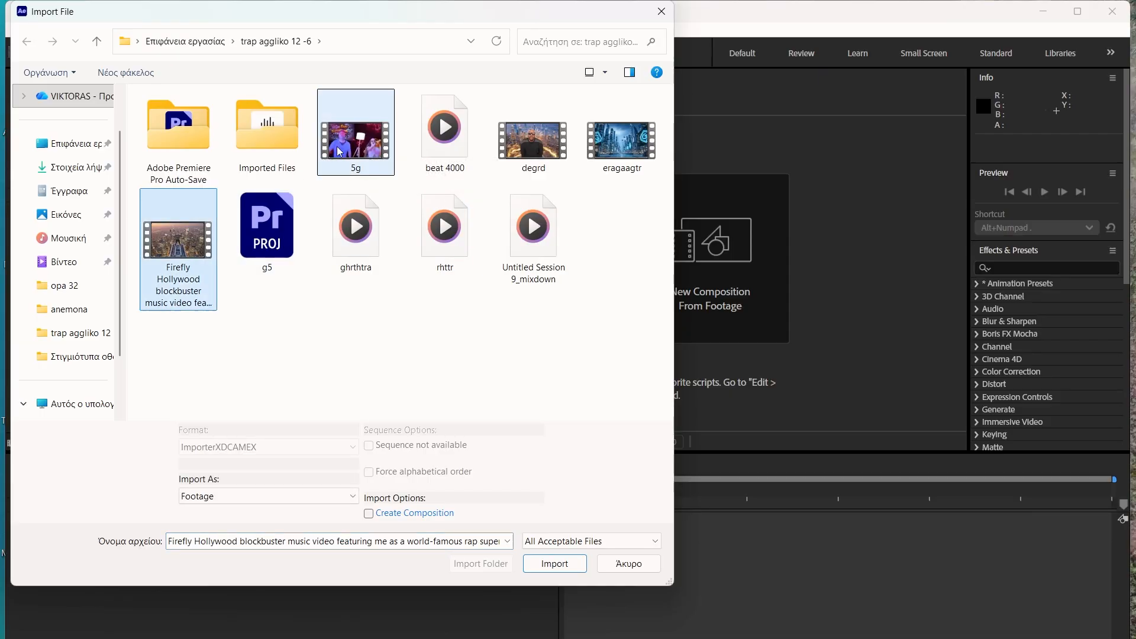
left_click(341, 152, "ctrl")
left_click(558, 142, "ctrl")
left_click(626, 141, "ctrl")
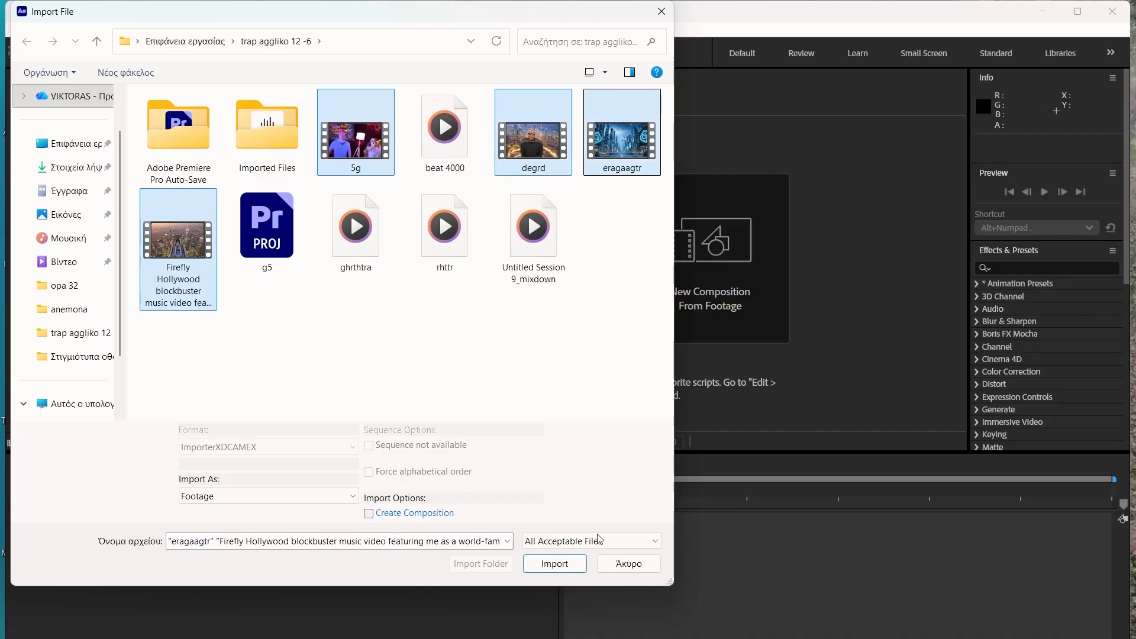
left_click(562, 567)
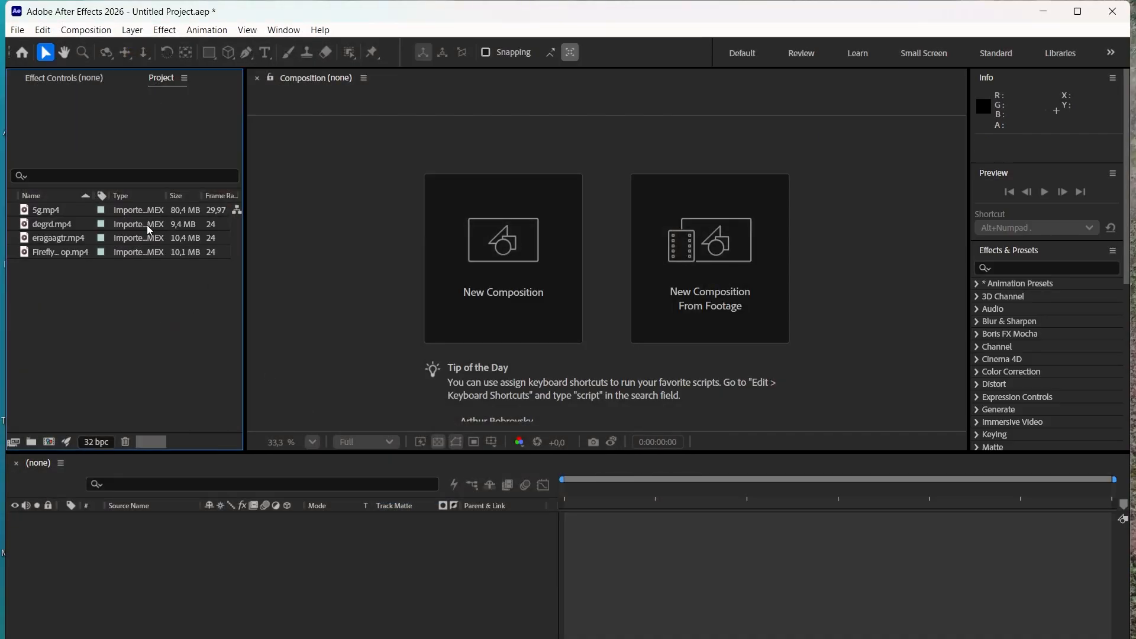
Create a single composition from all four imported clips, using the dimensions of 5g.mp4.
left_click(65, 211)
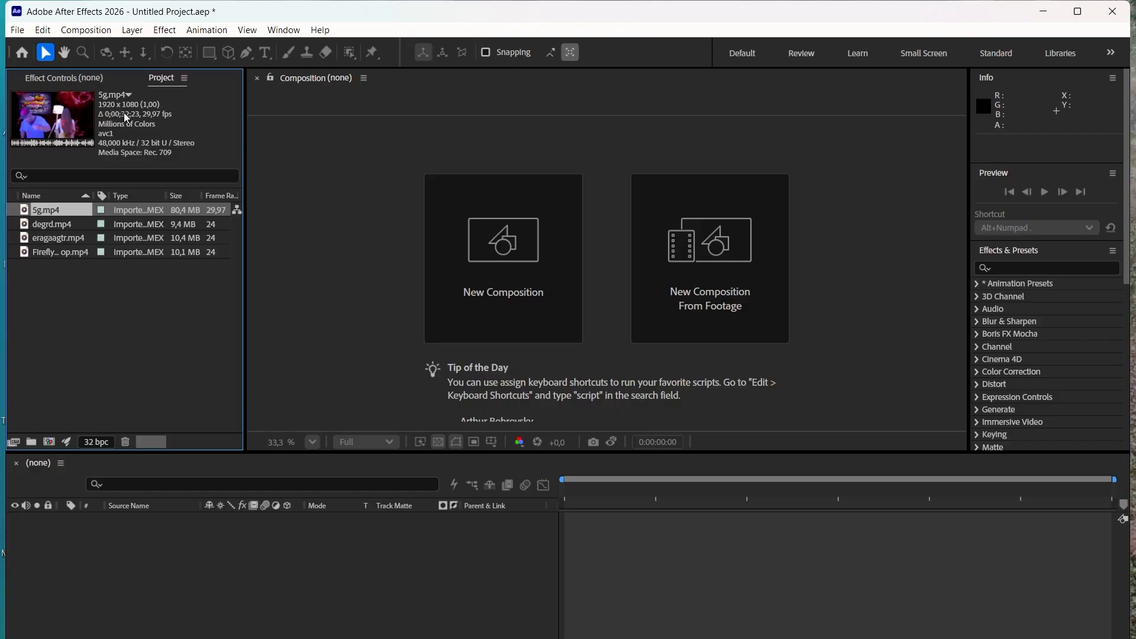
left_click(61, 227)
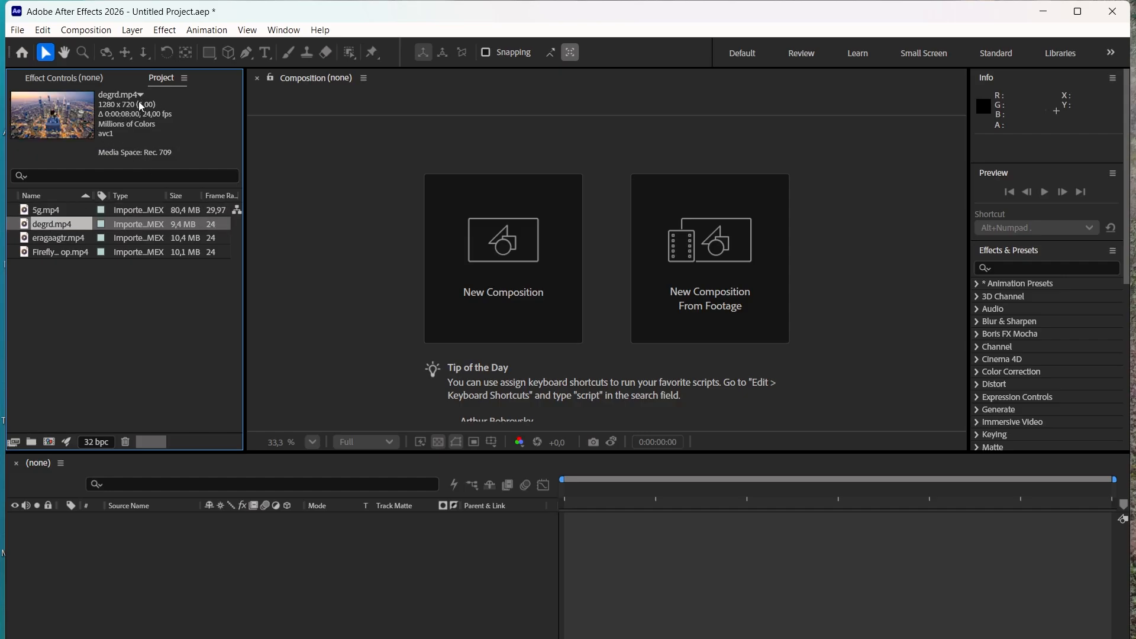
left_click(92, 310)
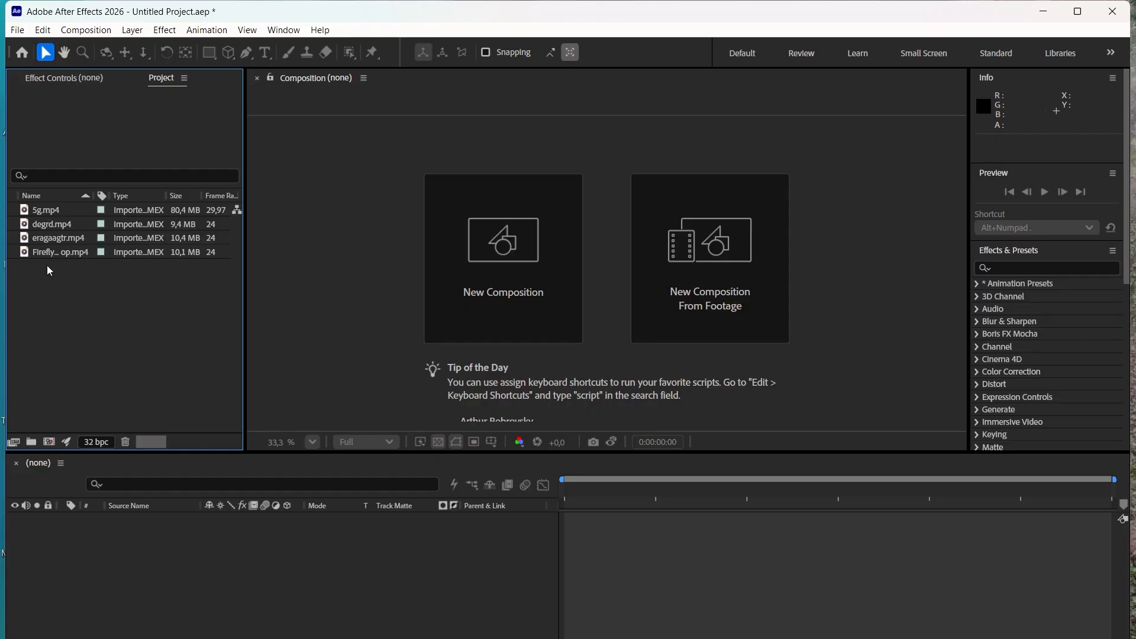
left_click_drag(47, 266, 77, 571)
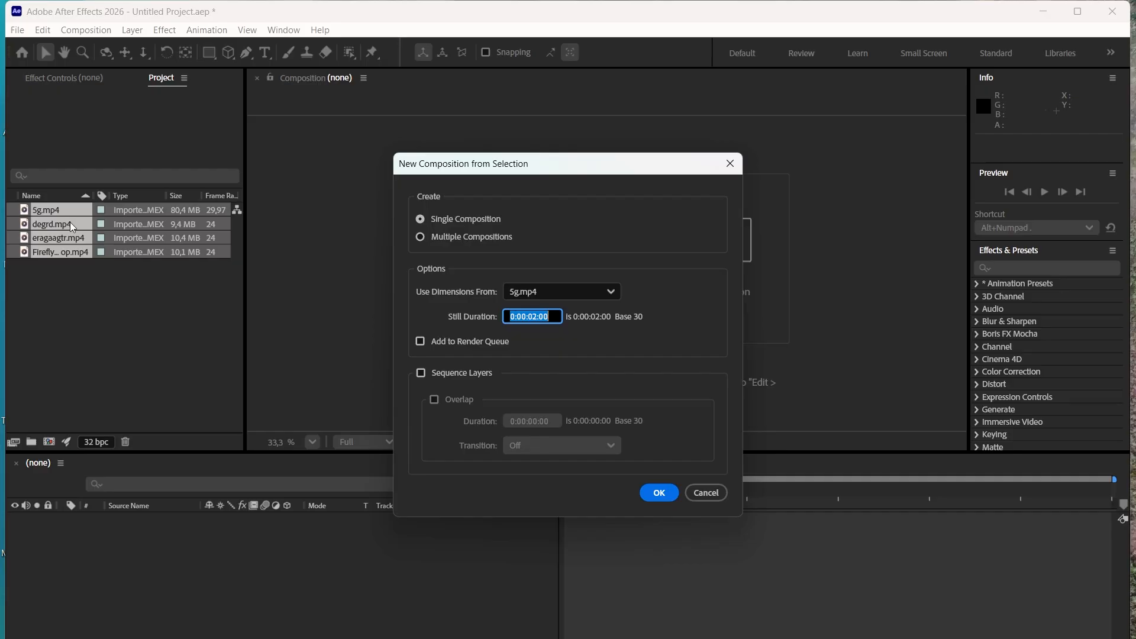
left_click(657, 491)
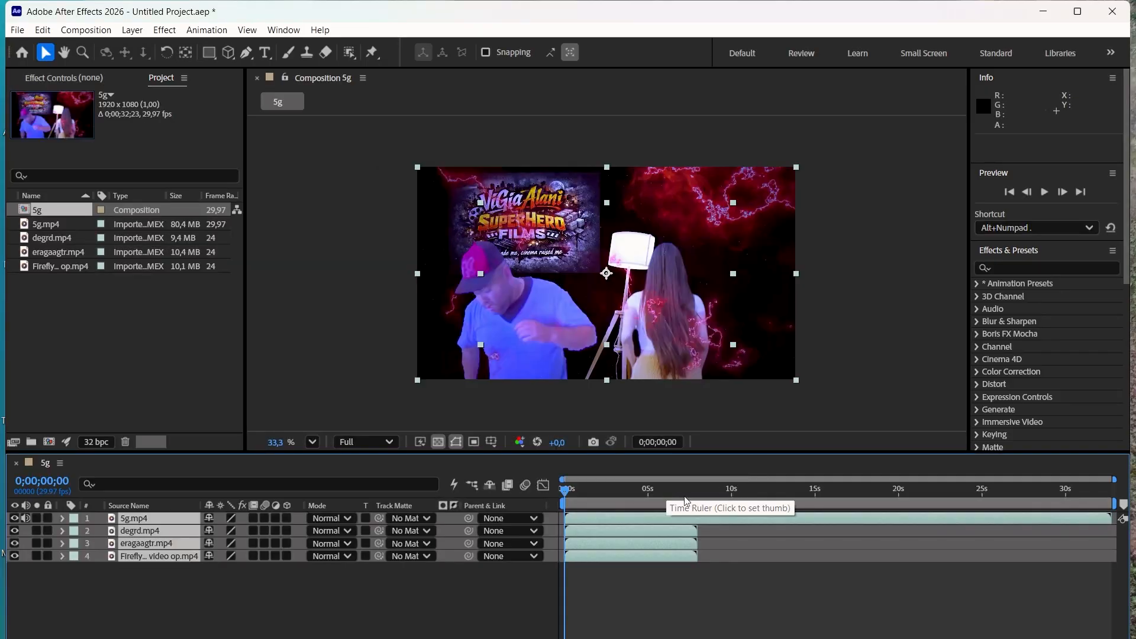
Trim the end of the 5g.mp4 layer to 0;00;02;29, keeping its opening part.
left_click(615, 490)
left_click(307, 596)
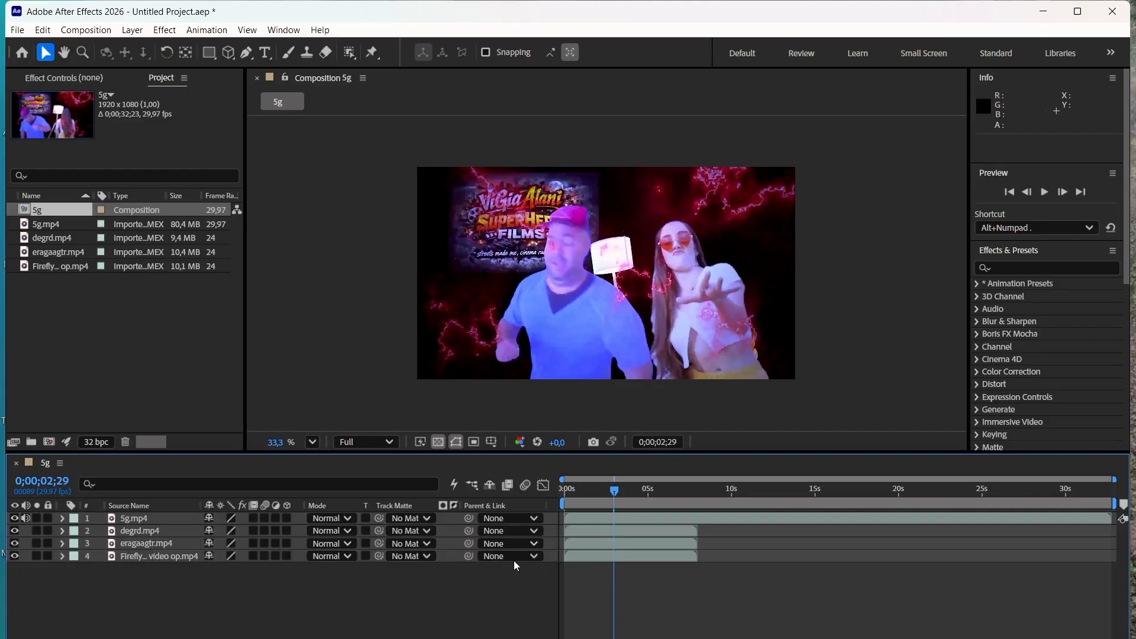
left_click(173, 517)
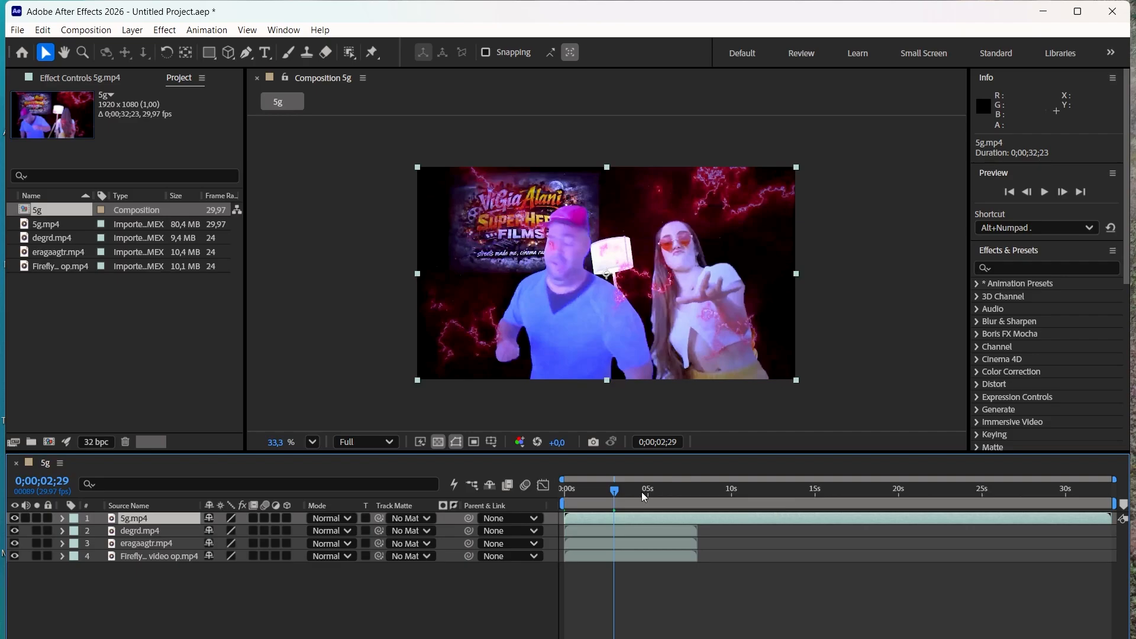
key("alt+bracketleft")
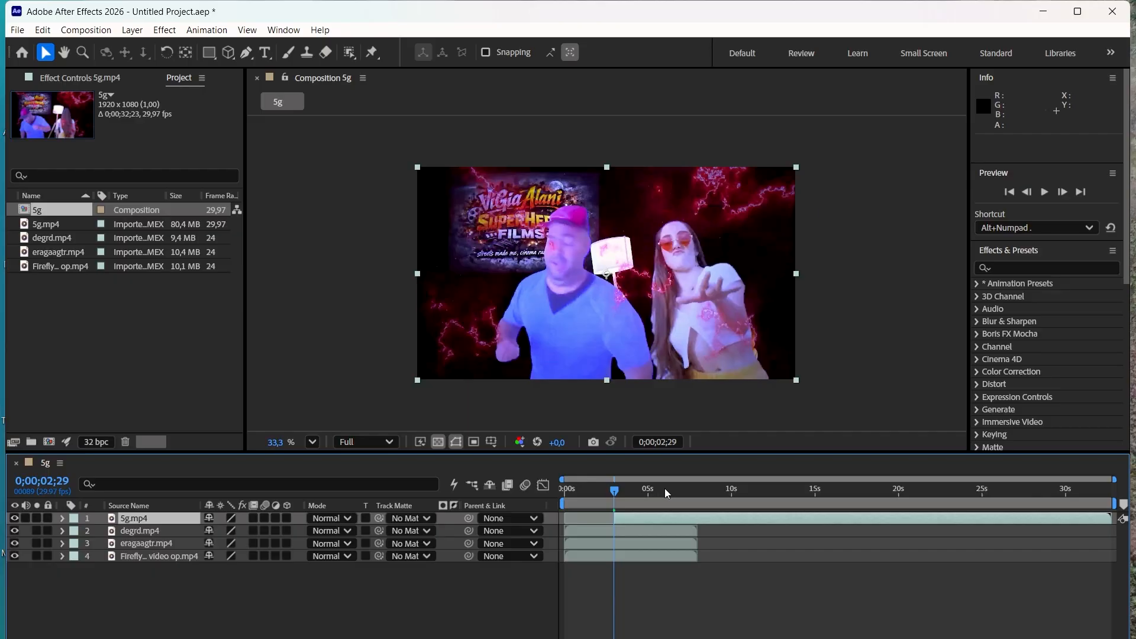
key("ctrl+z")
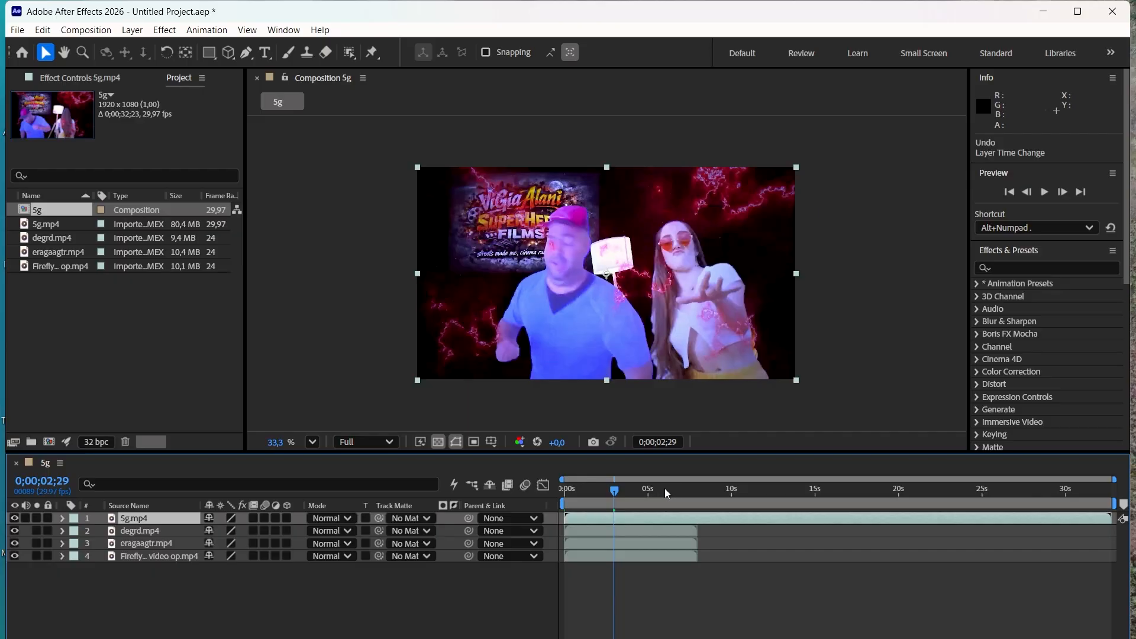
key("alt+bracketright")
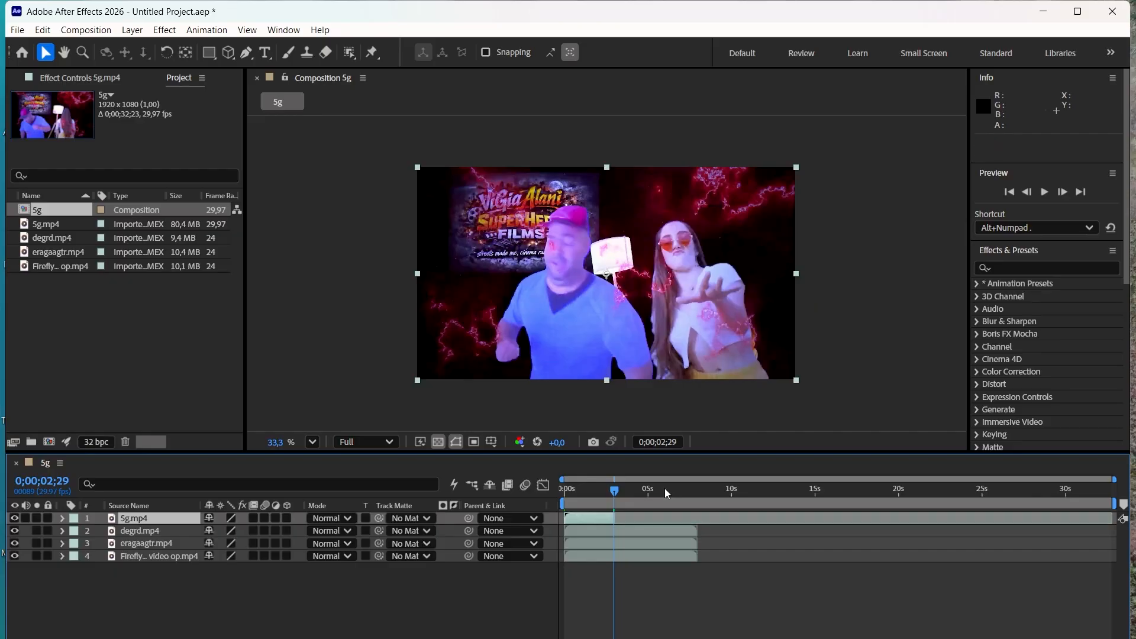
Move the degrd.mp4 layer along the timeline to start at about 9 seconds and view its frame at 0;00;09;25.
left_click_drag(634, 530, 783, 540)
left_click(731, 493)
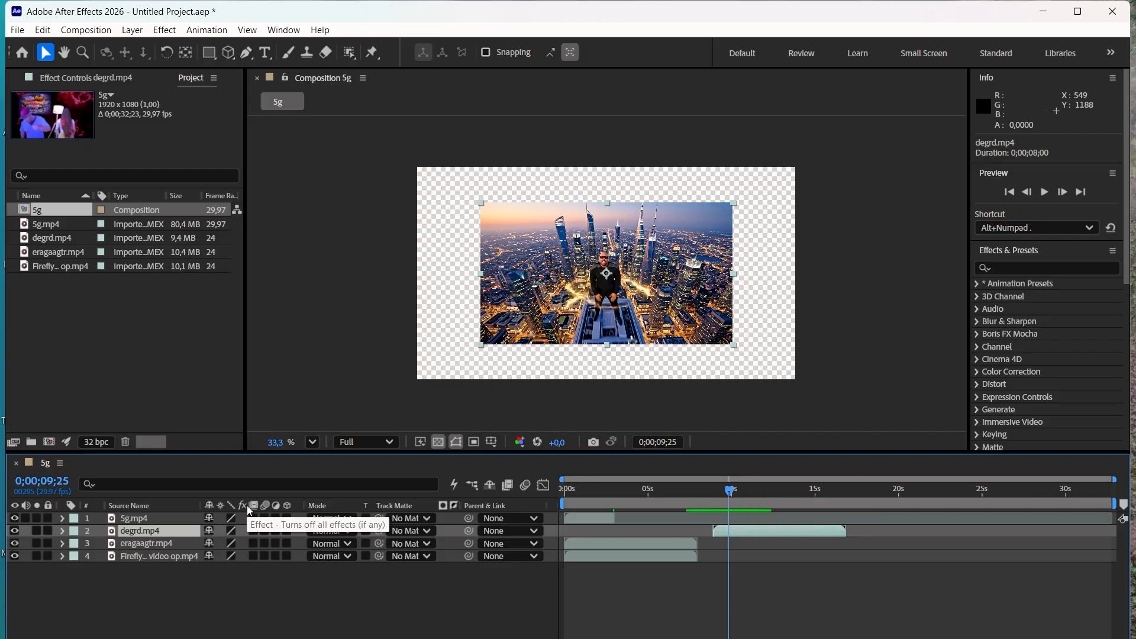
left_click(135, 520)
left_click(145, 532)
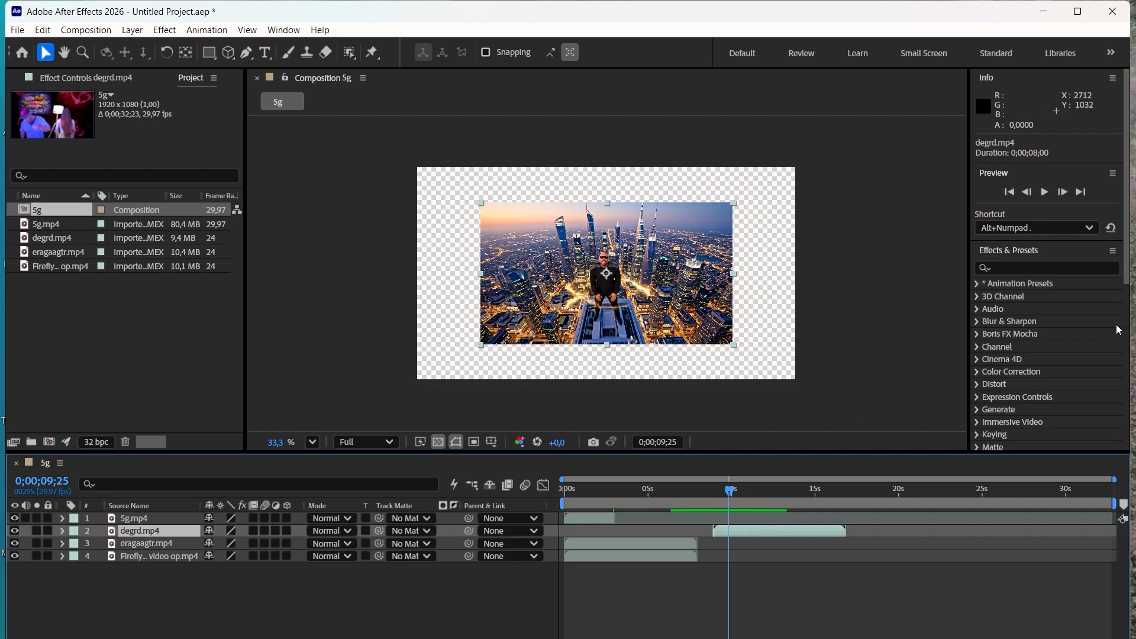
scroll(1120, 206, "down", 5)
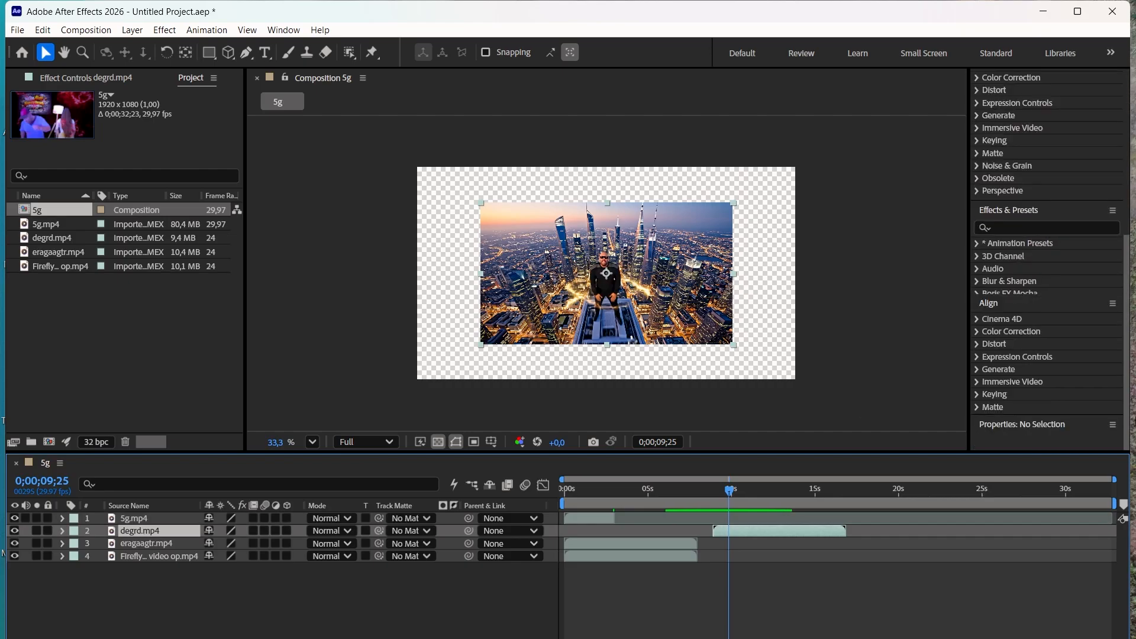
scroll(1048, 266, "up", 5)
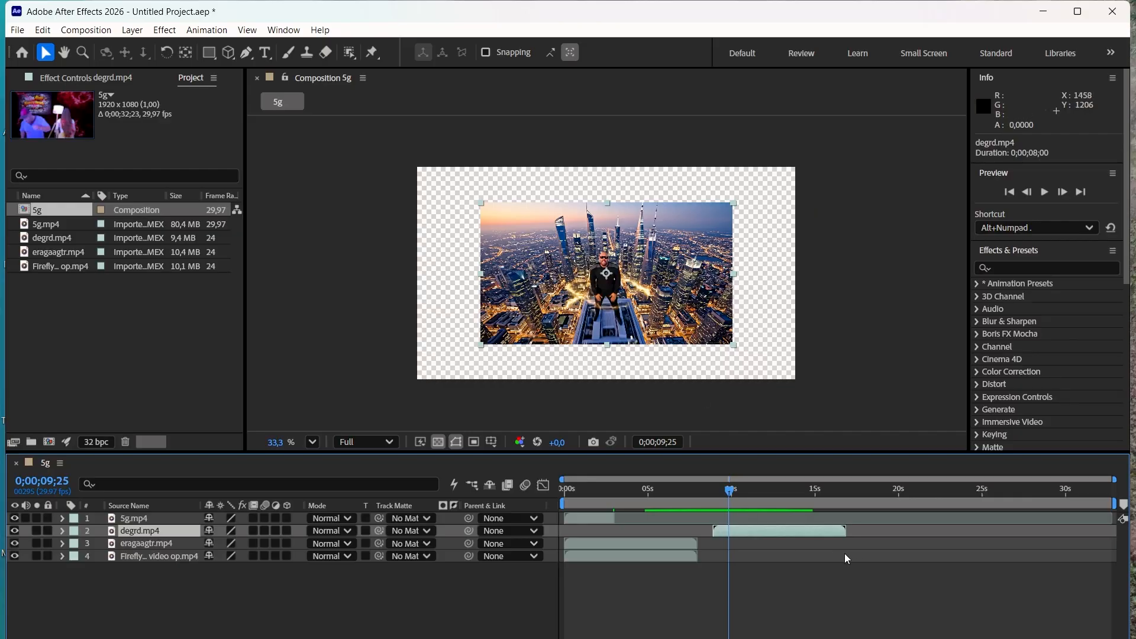
Scale the degrd.mp4 layer to 168% so that it fills the composition frame.
left_click(62, 531)
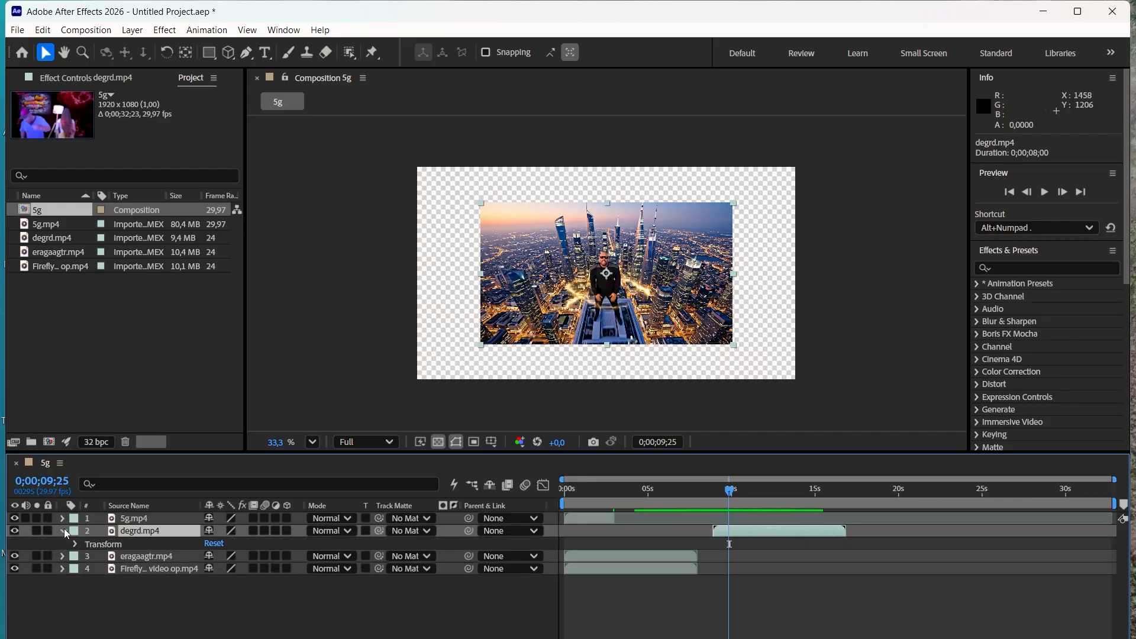
left_click(74, 544)
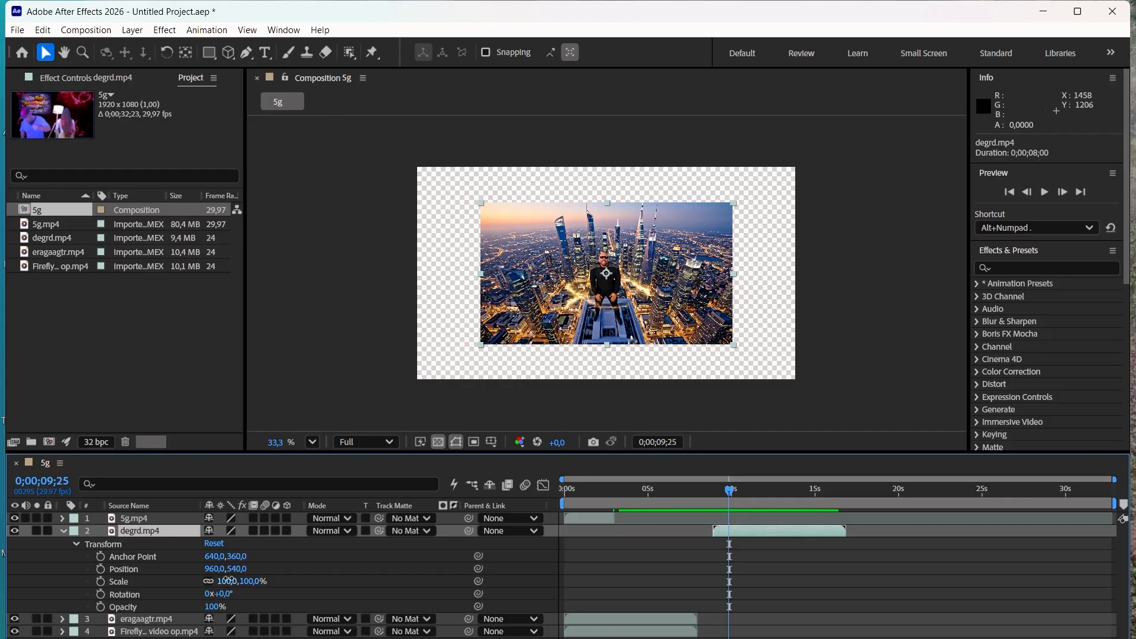
left_click_drag(231, 583, 269, 570)
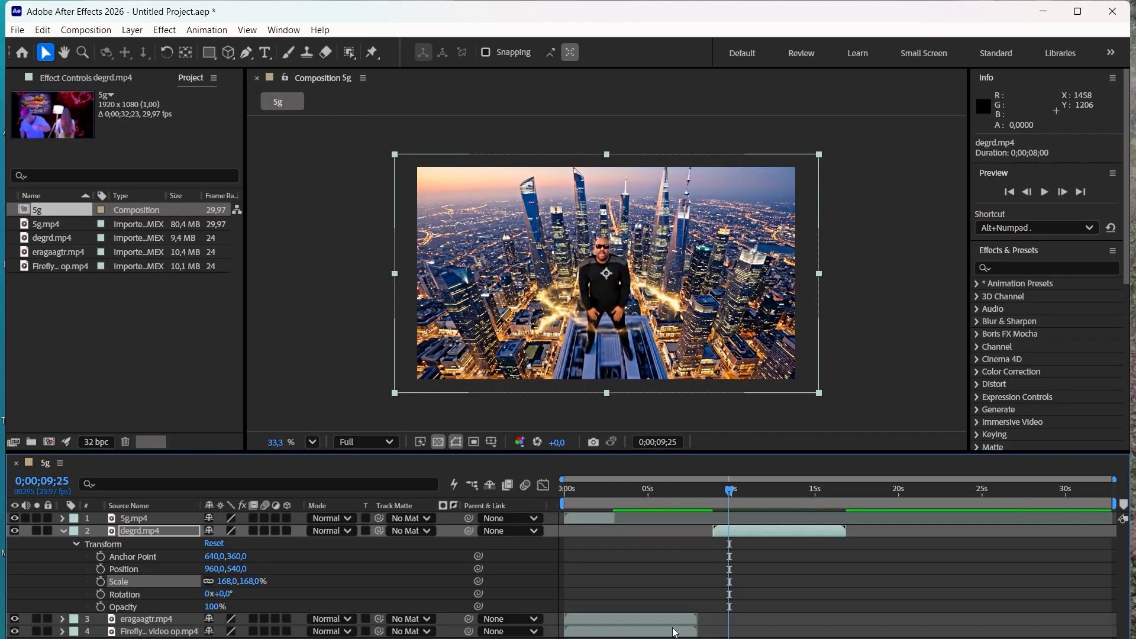
Move the eragaagtr.mp4 layer to start at about 0;00;18;22 and scale it to 186%.
left_click_drag(675, 620, 987, 625)
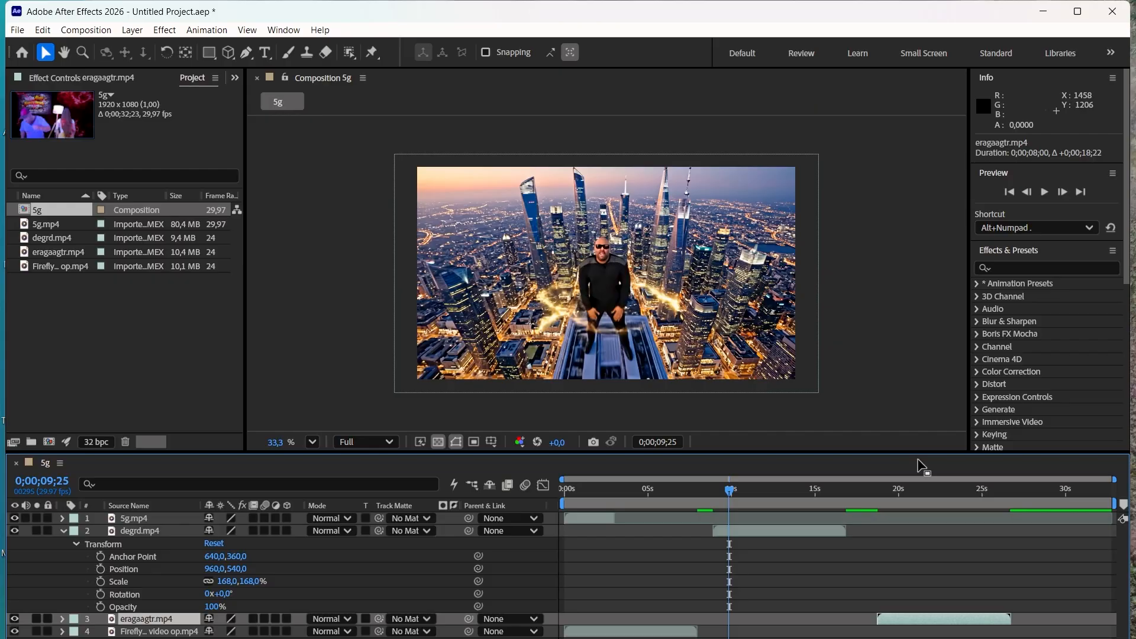
left_click(914, 485)
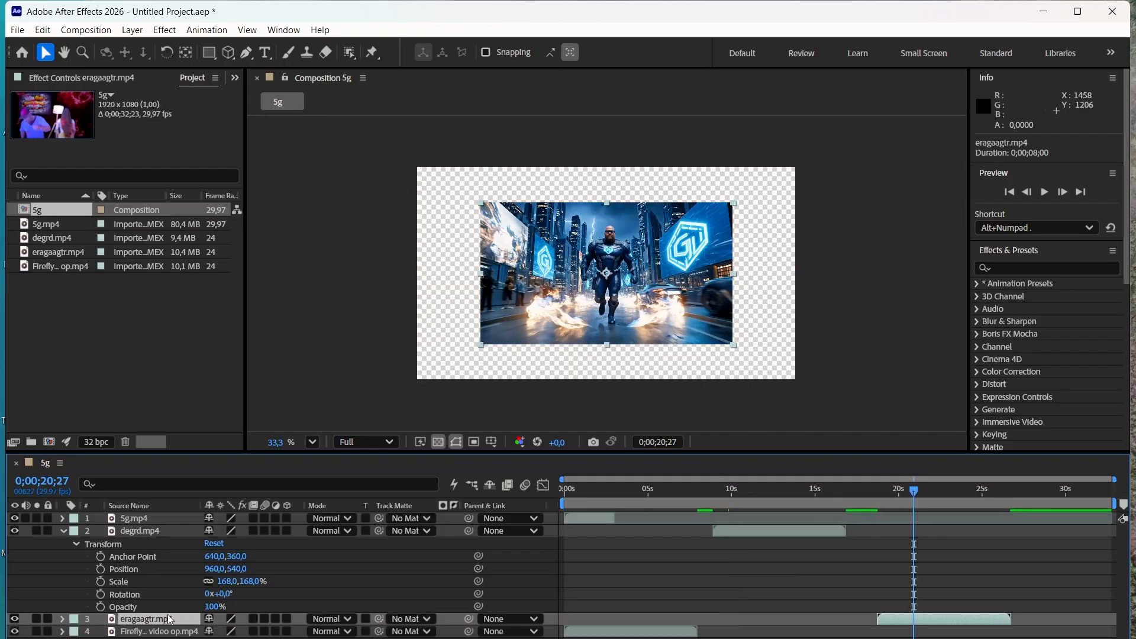
left_click(63, 619)
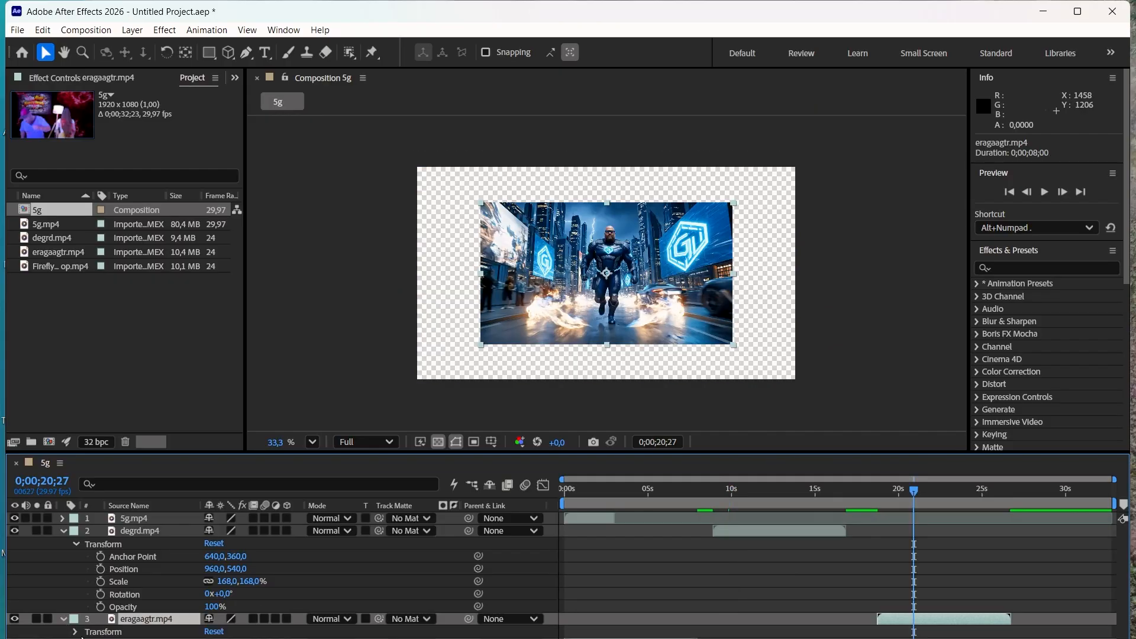
left_click(76, 632)
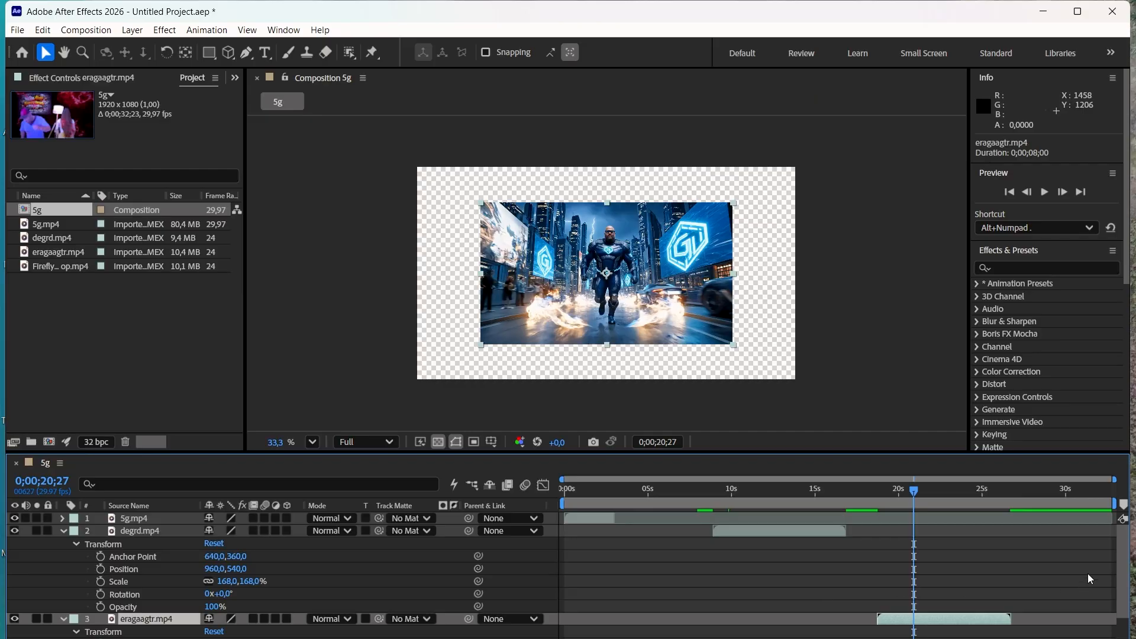
left_click_drag(1121, 552, 1123, 585)
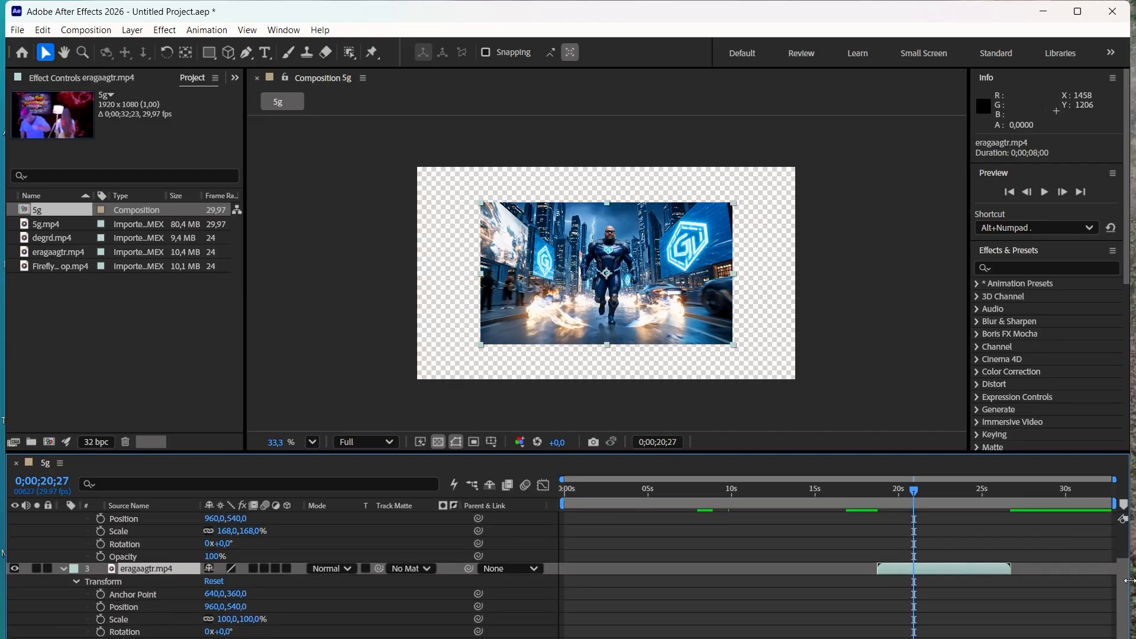
left_click_drag(223, 619, 274, 611)
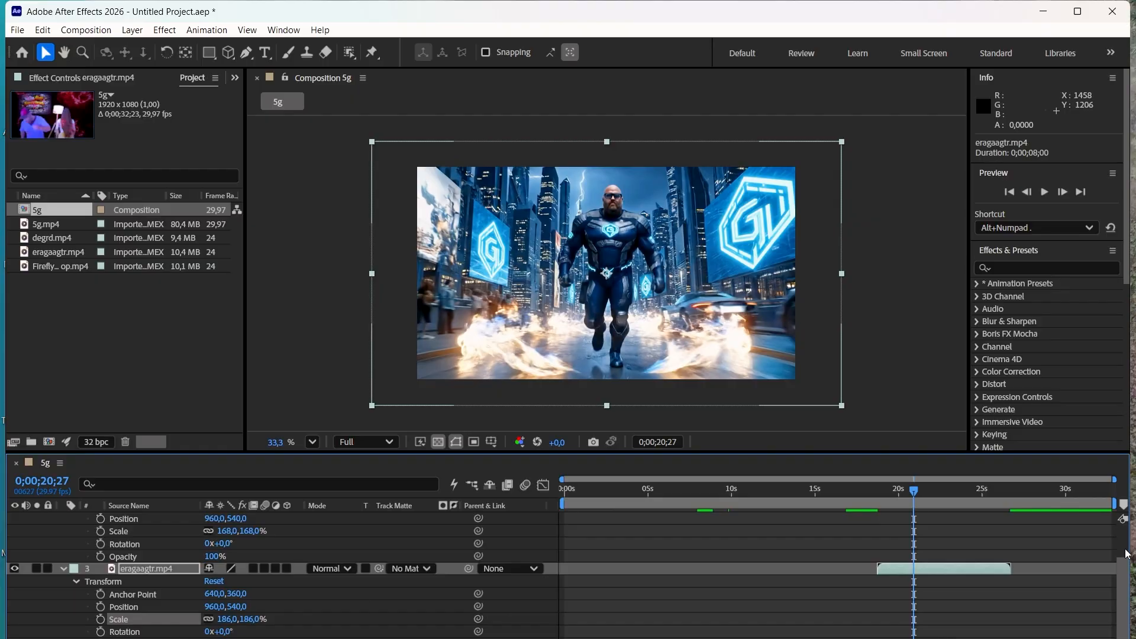
Move the Firefly video layer to start at about 0;00;26;24, scale it to 166% and view its frame at 0;00;27;28.
left_click_drag(1122, 575, 1123, 587)
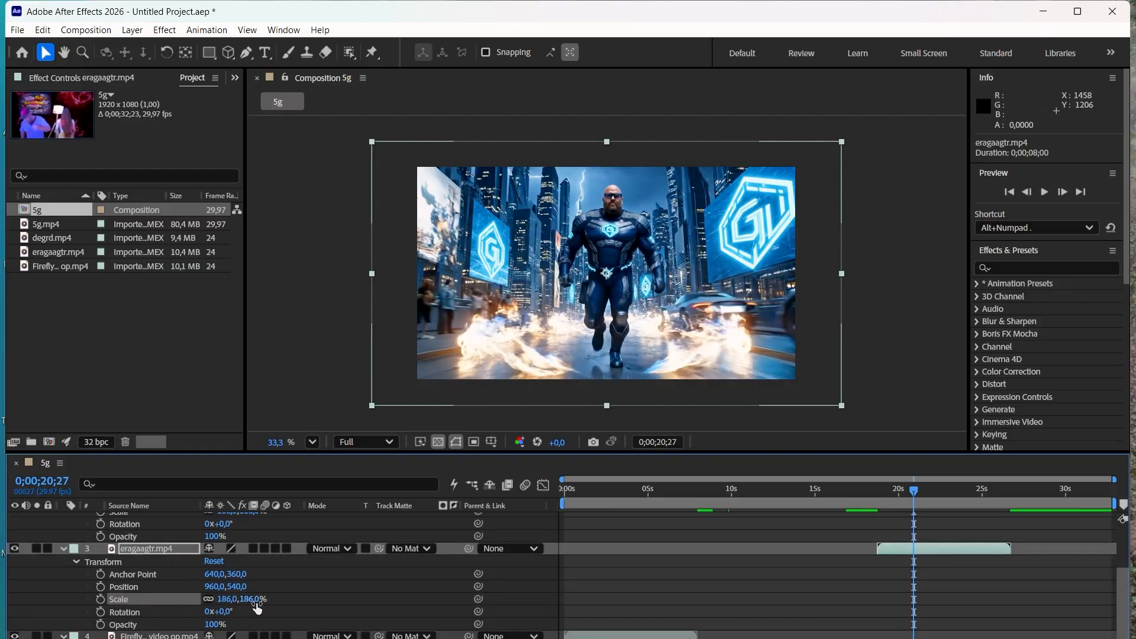
left_click(616, 638)
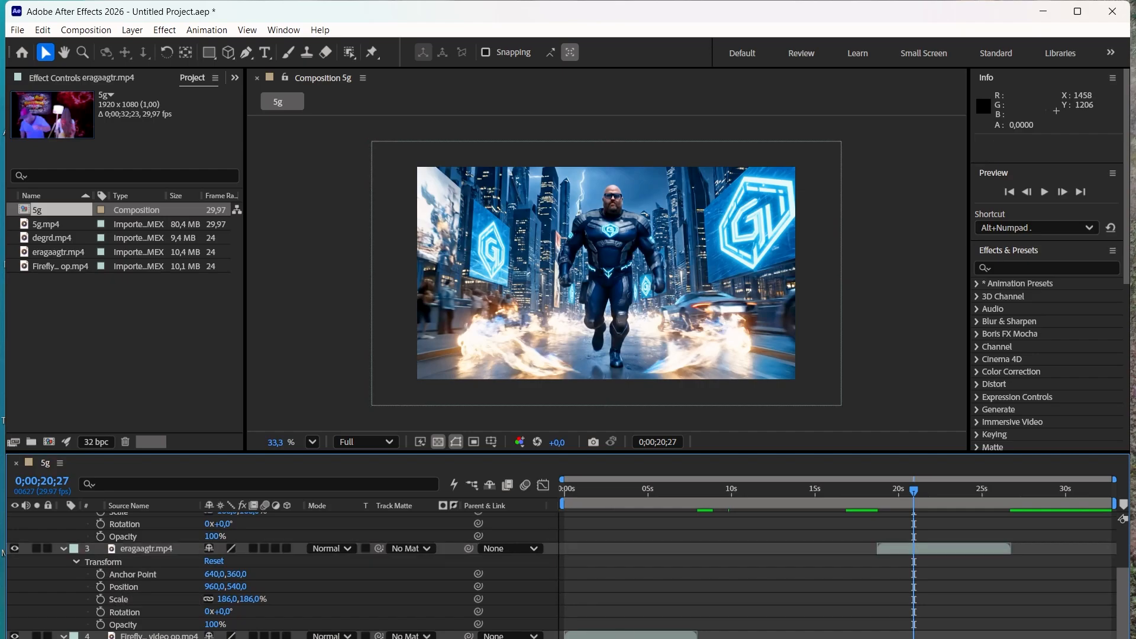
left_click(679, 637)
left_click_drag(678, 637, 1125, 637)
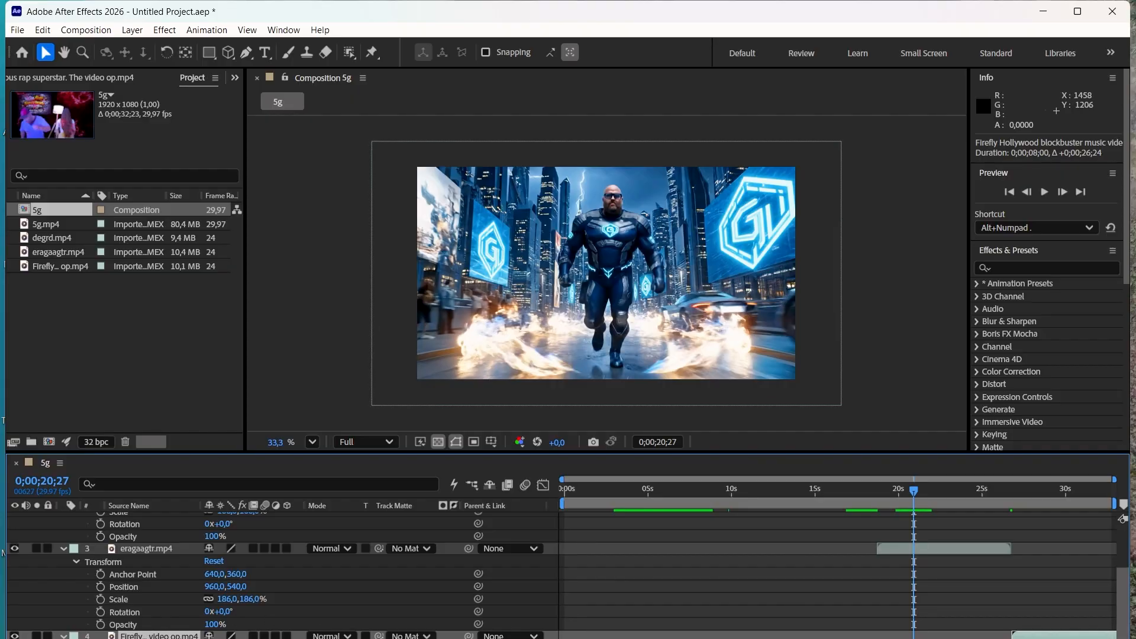
scroll(561, 575, "down", 2)
left_click_drag(223, 624, 264, 610)
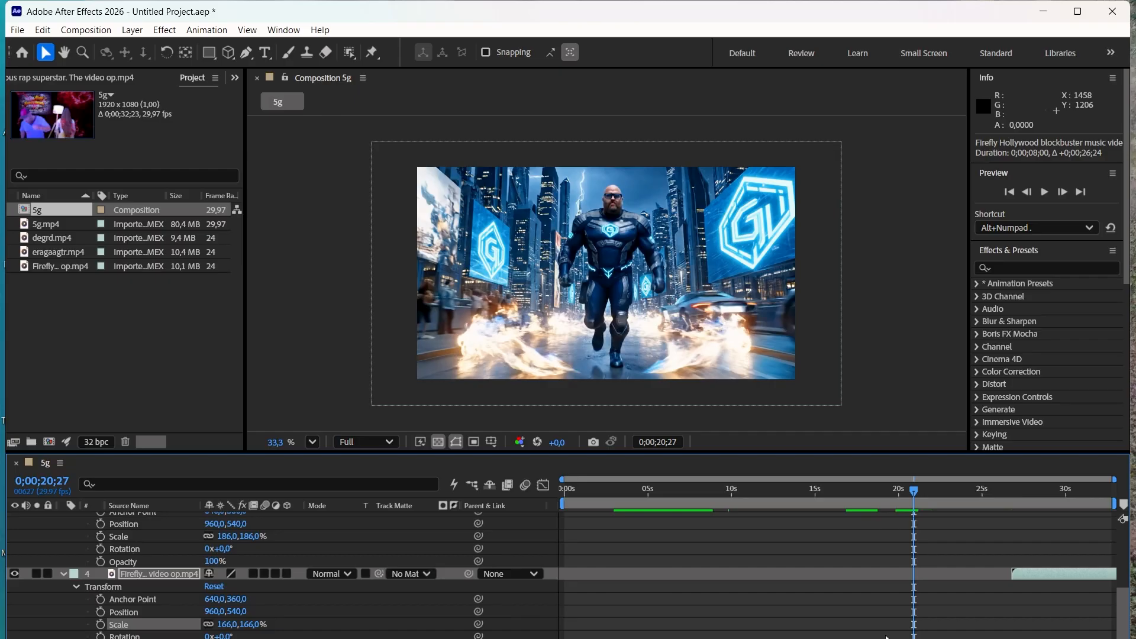
left_click(1032, 491)
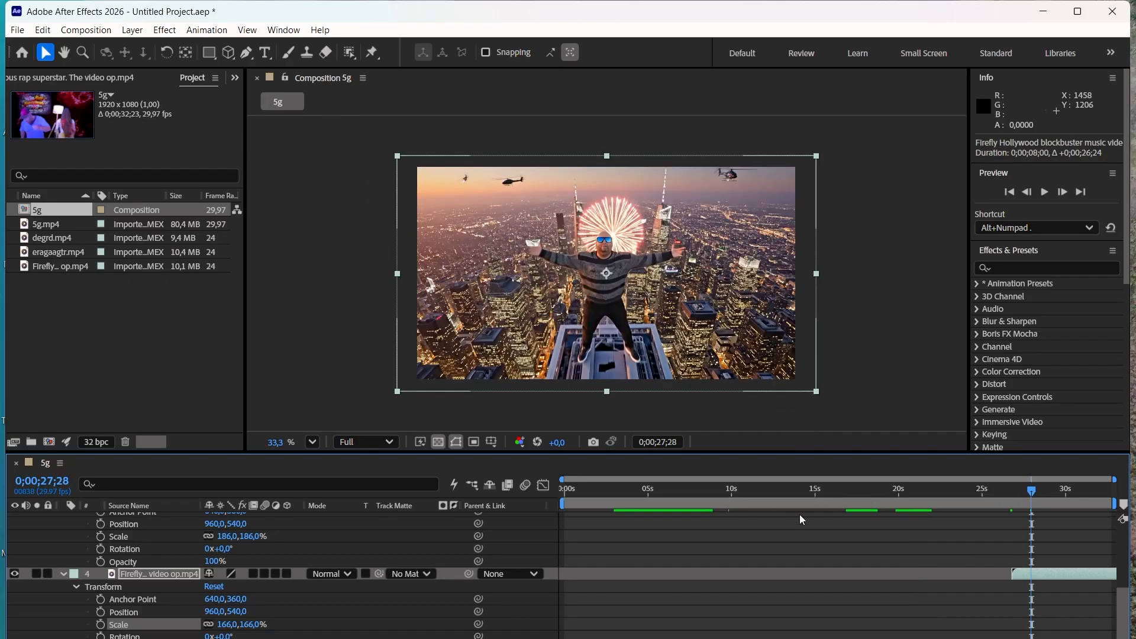
Collapse the expanded properties of the degrd.mp4, eragaagtr.mp4 and Firefly layers and clear the layer selection.
left_click(63, 573)
left_click(64, 561)
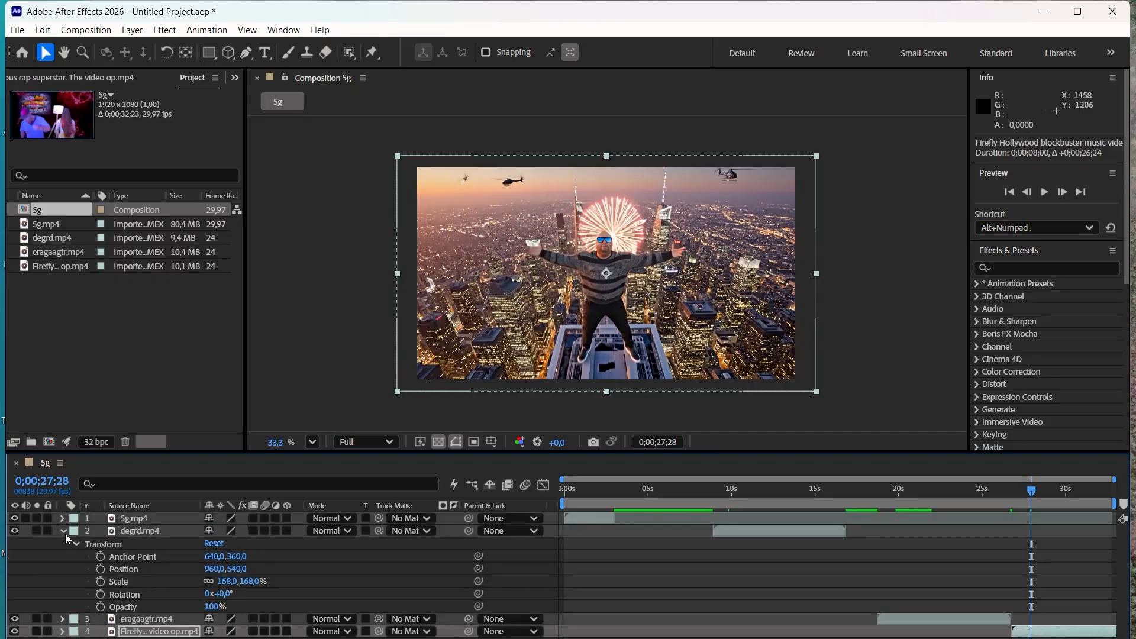
left_click(63, 531)
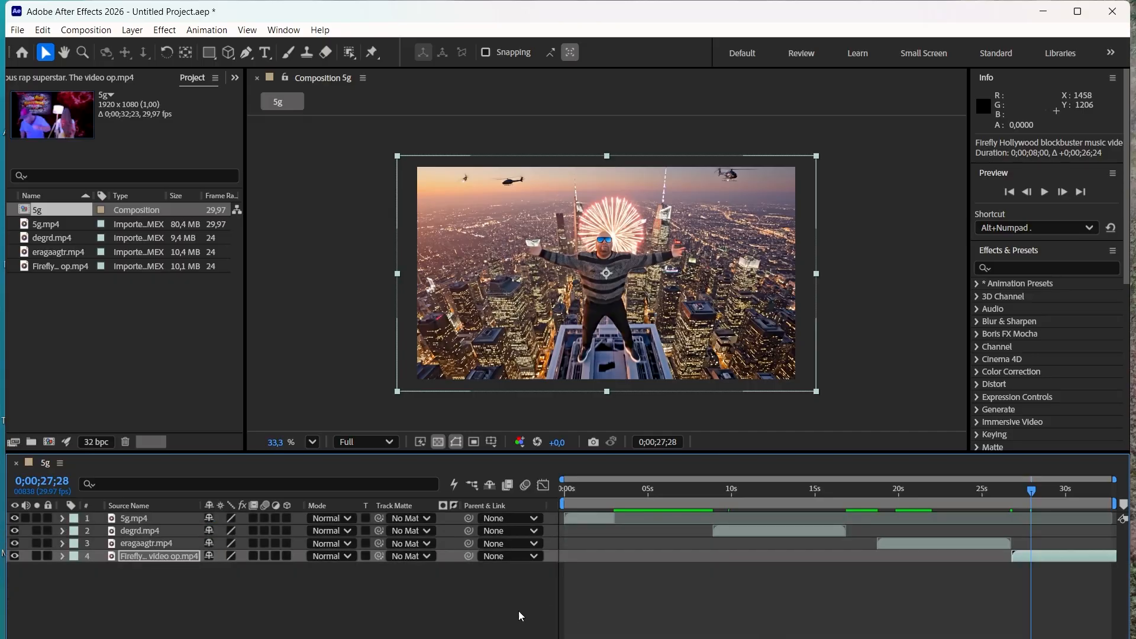
left_click(187, 608)
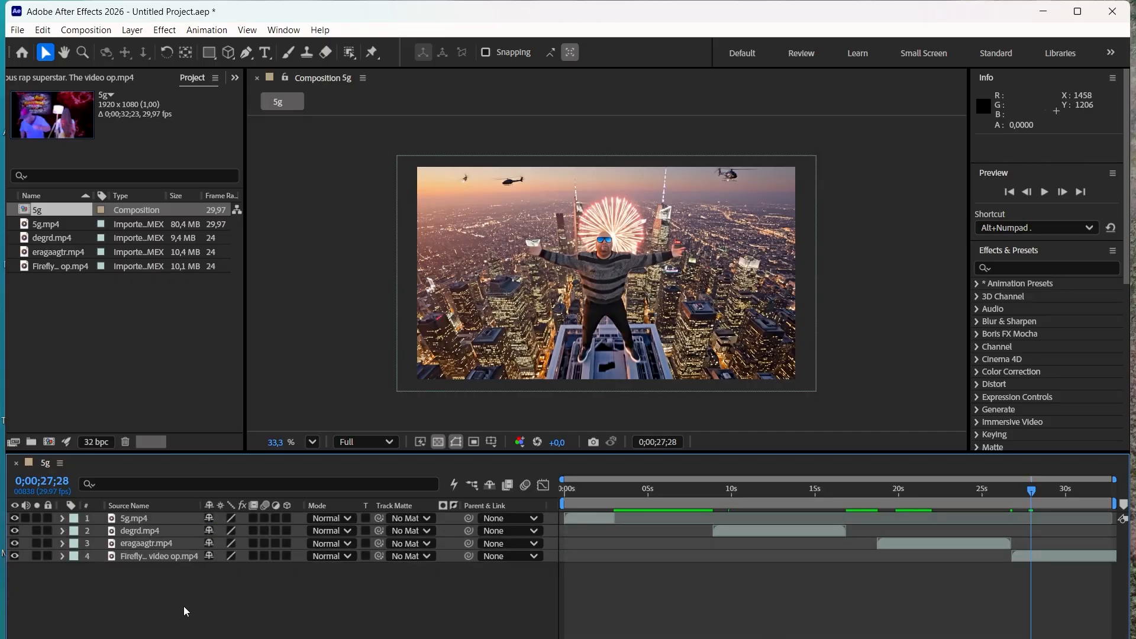
Sequence the four layers end to end without overlap, selecting them in order from 5g.mp4 down to the Firefly layer.
left_click(143, 517)
left_click(141, 531, "ctrl")
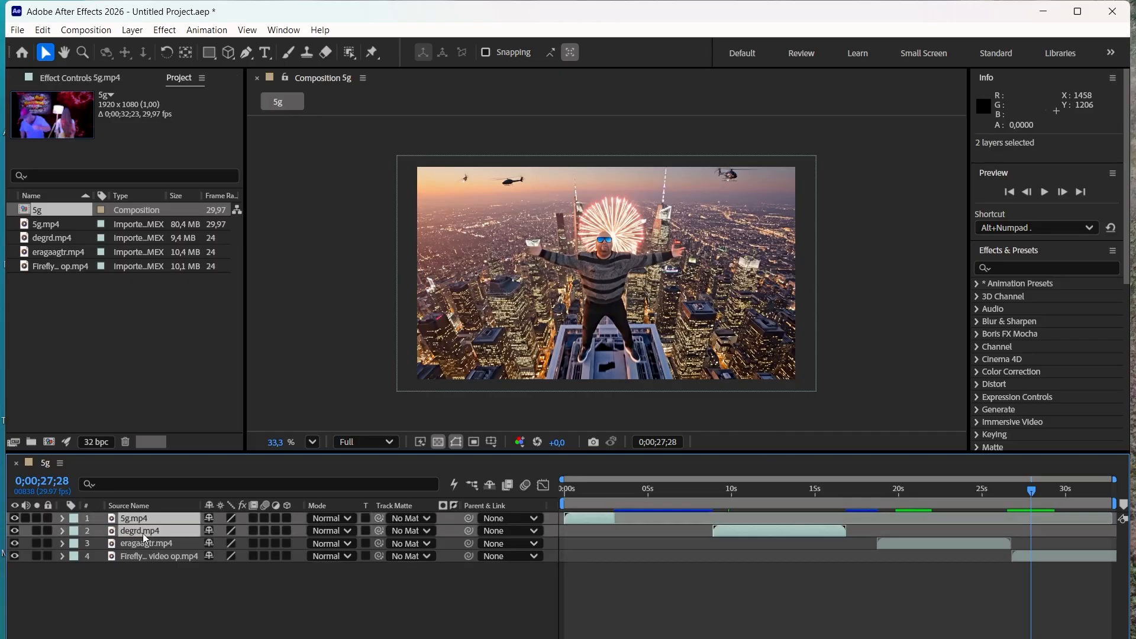
left_click(148, 543, "ctrl")
left_click(158, 552, "ctrl")
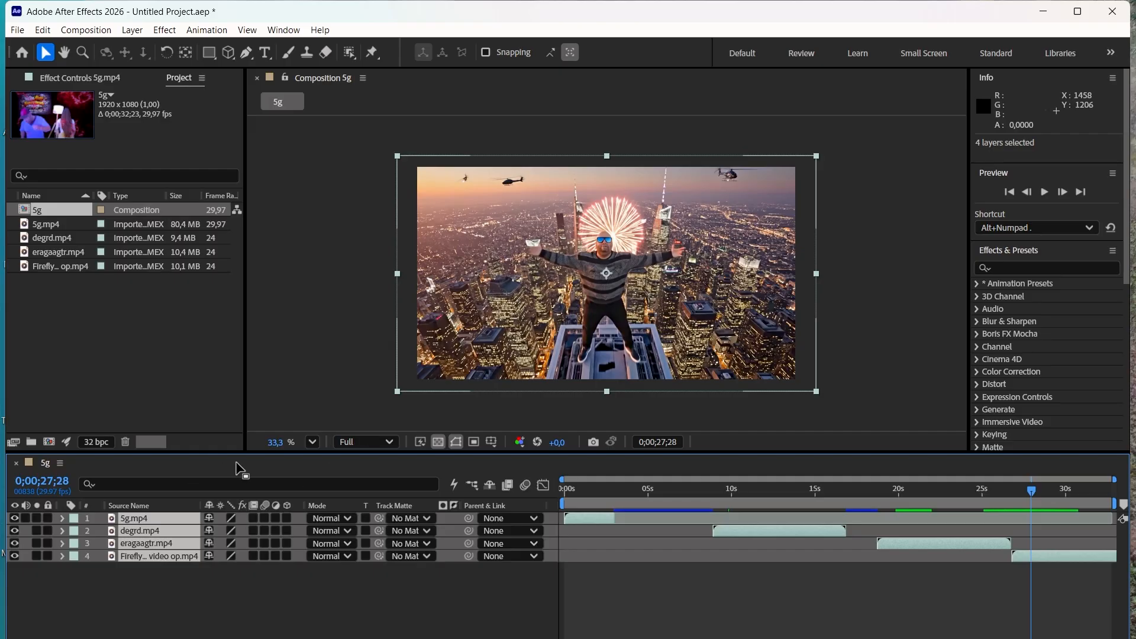
right_click(139, 519)
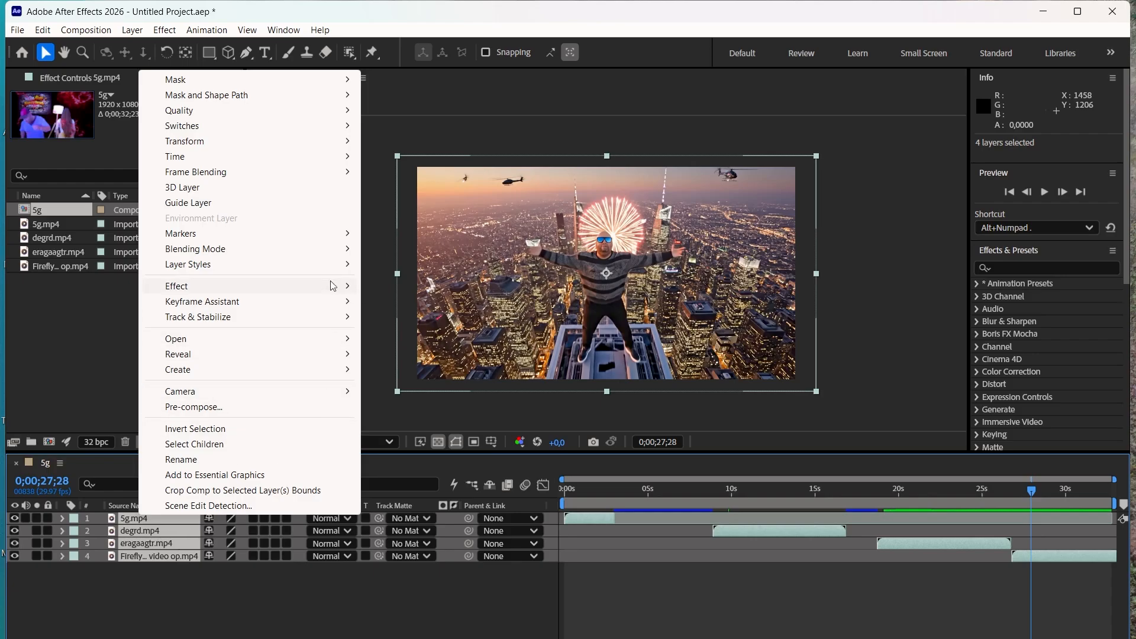
mouse_move(260, 301)
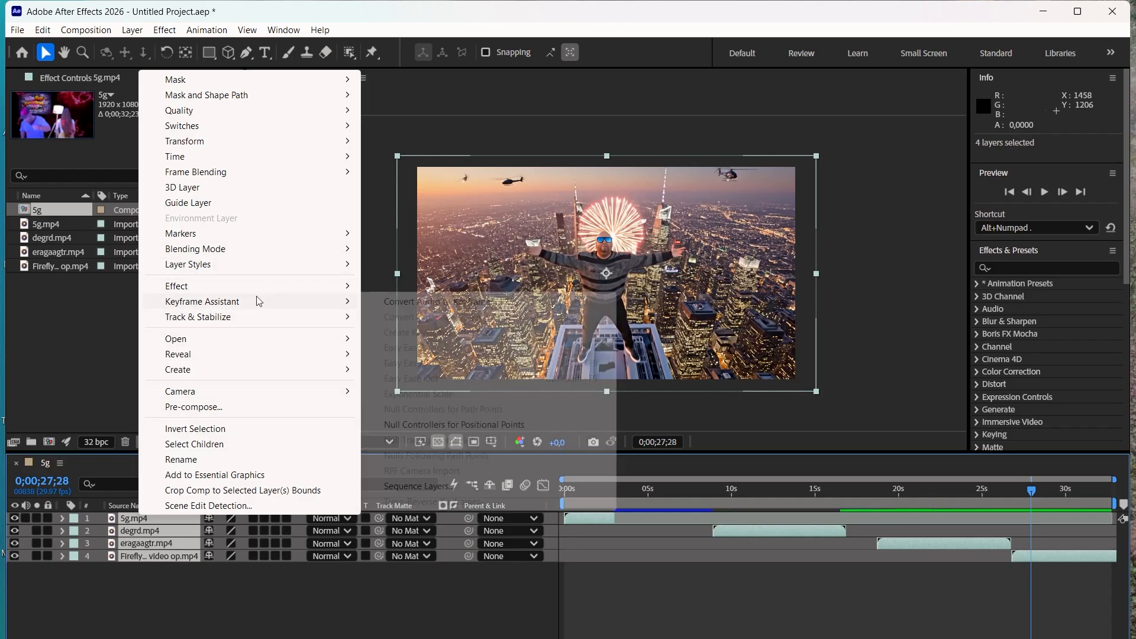
left_click(436, 486)
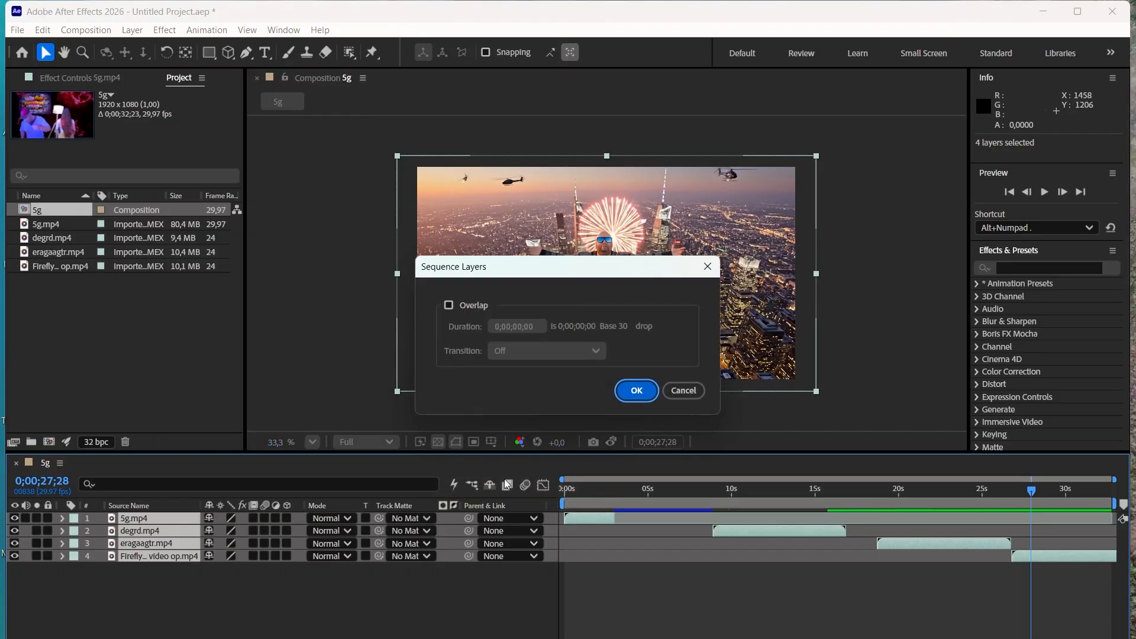
left_click(635, 391)
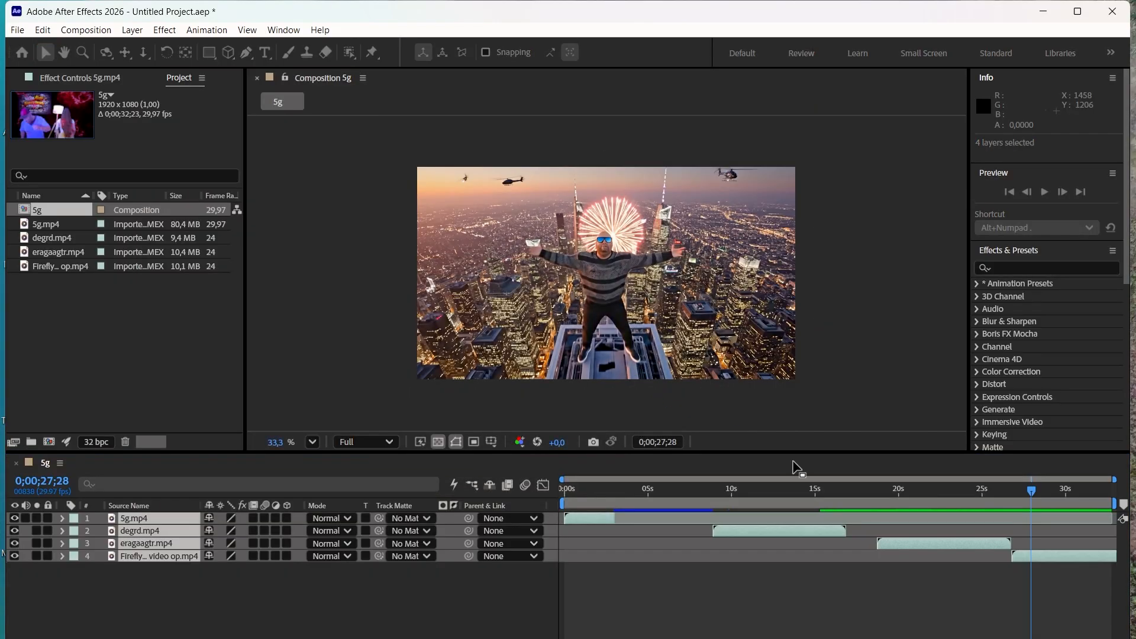
Preview the sequenced composition from its beginning.
left_click_drag(586, 489, 557, 489)
key("space")
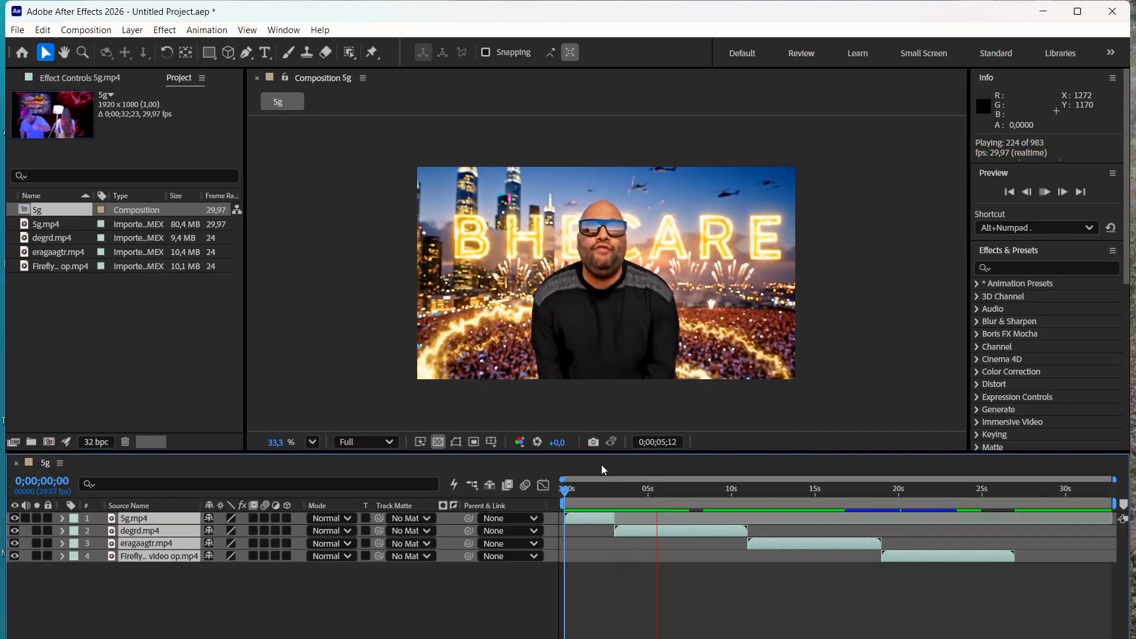
key("space")
Trim the In points of all layers to 0;00;06;18 to cut the beginning of the degrd.mp4 clip.
left_click_drag(660, 491, 677, 490)
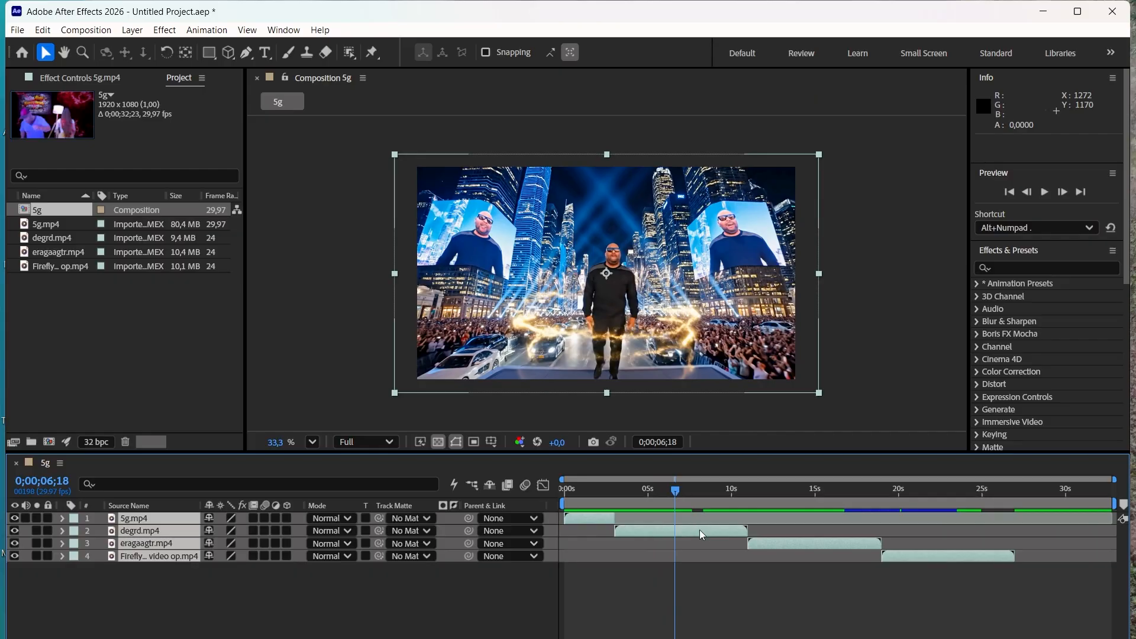
key("ctrl+a")
key("alt+bracketleft")
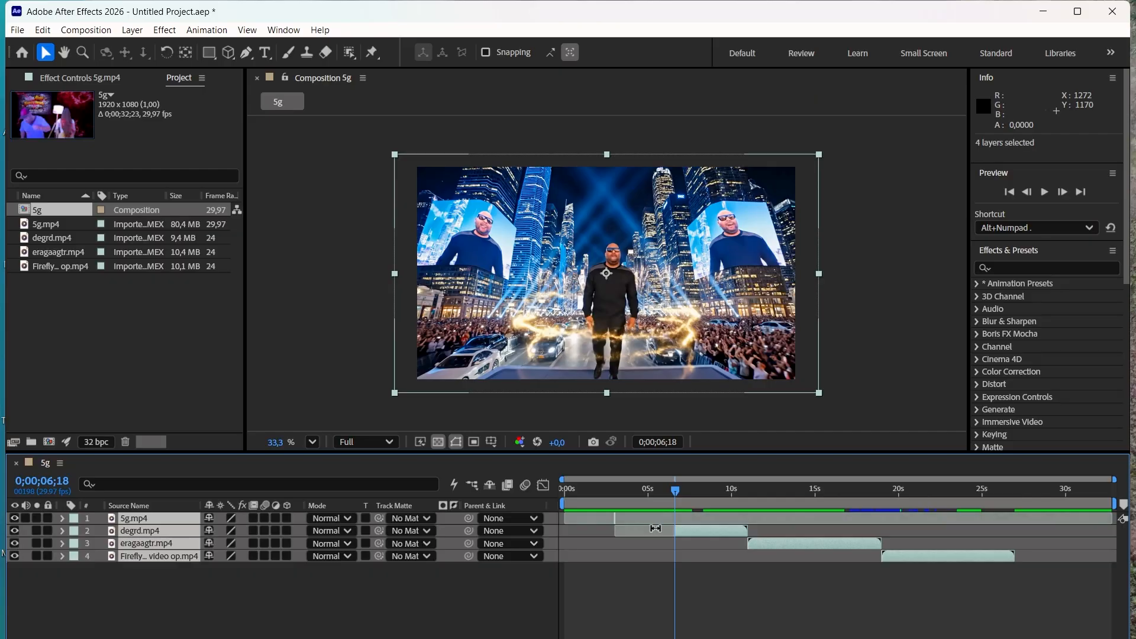
Try to sequence the four layers without overlap, selecting them from the Firefly layer upward.
left_click_drag(918, 611, 575, 503)
left_click_drag(135, 593, 121, 531)
right_click(141, 519)
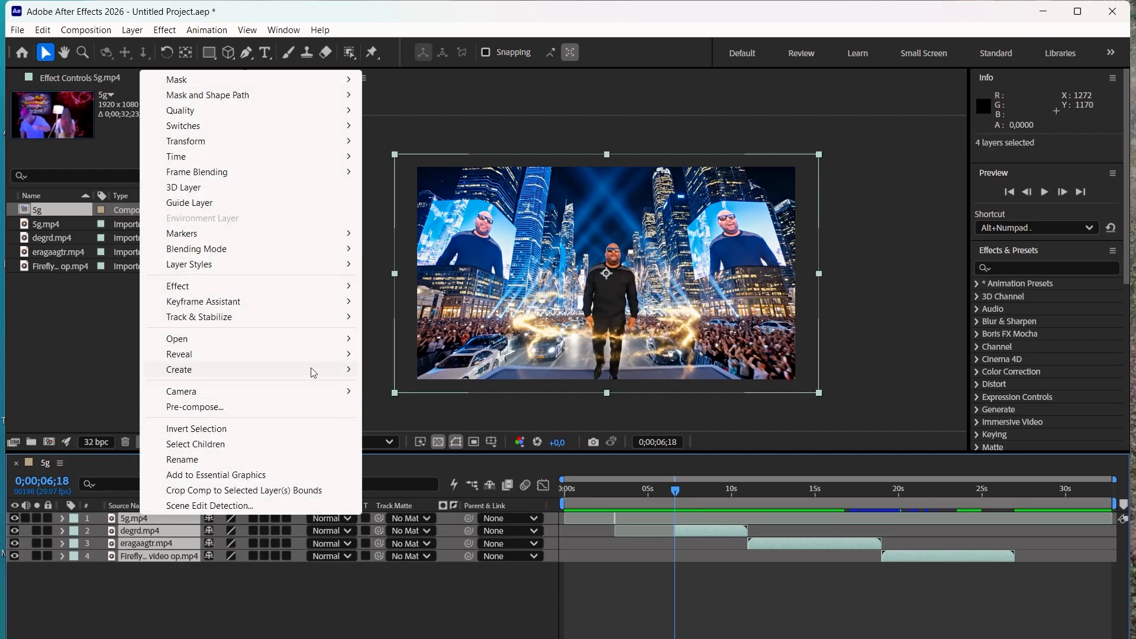
mouse_move(247, 301)
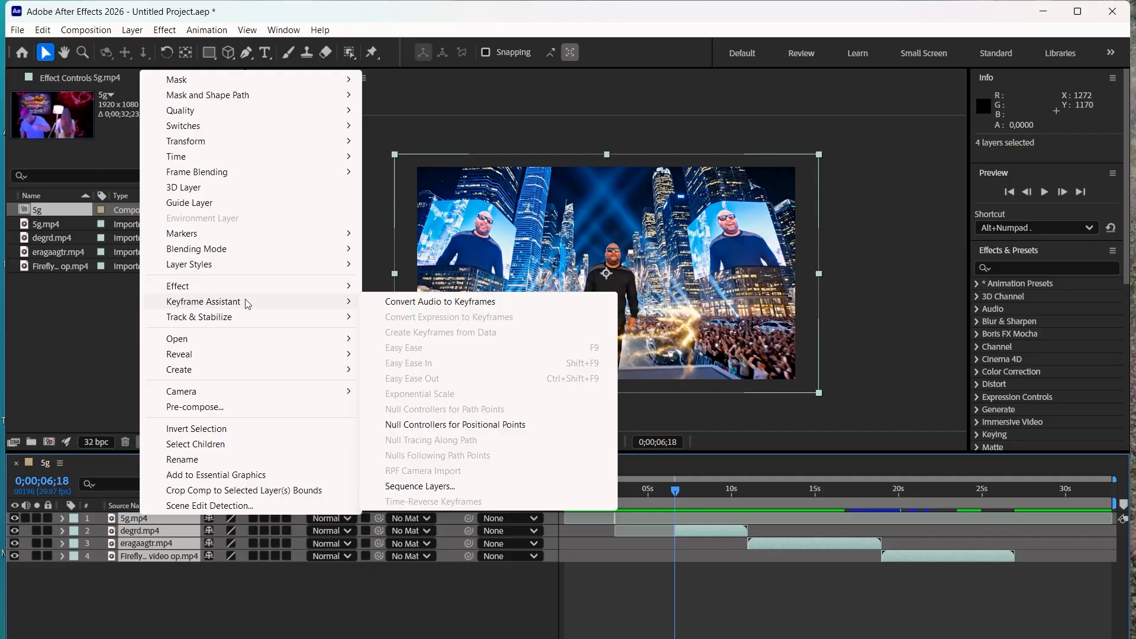
left_click(456, 486)
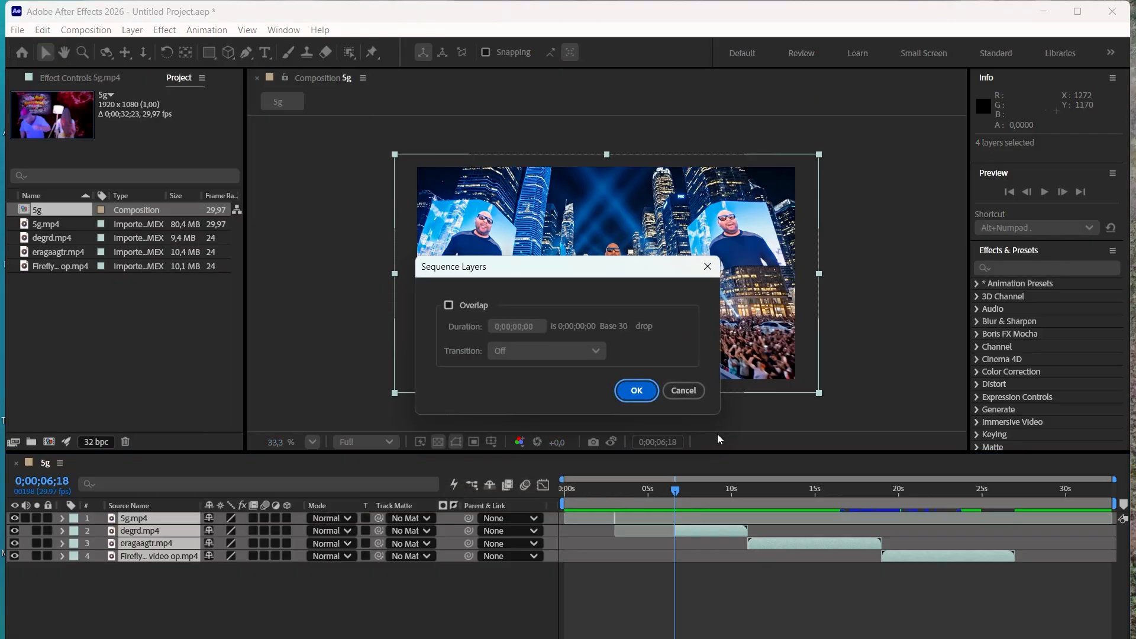
left_click(637, 391)
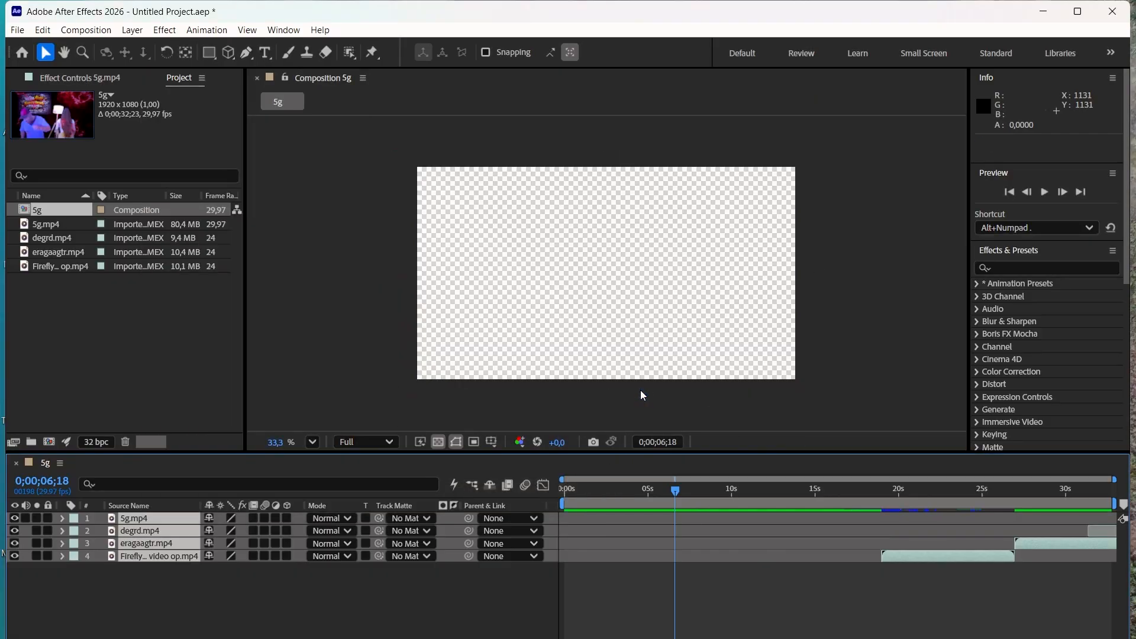
Check the composition around 0;00;19;14, then undo the last layer sequencing and clear the layer selection.
left_click_drag(782, 488, 1111, 487)
left_click_drag(935, 527, 891, 522)
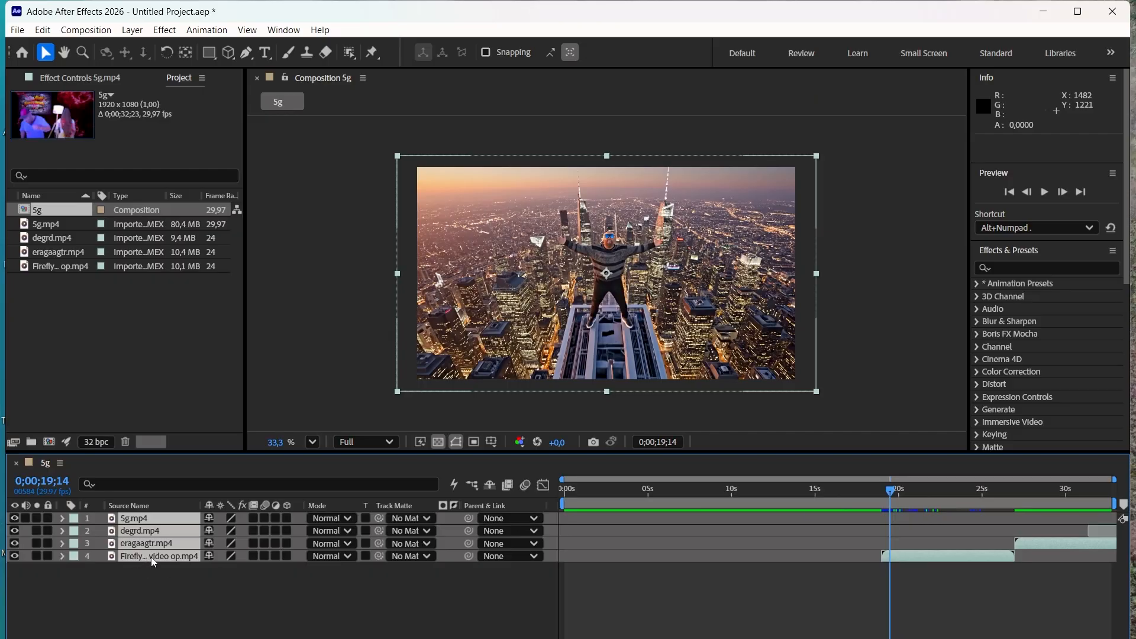
key("ctrl+z")
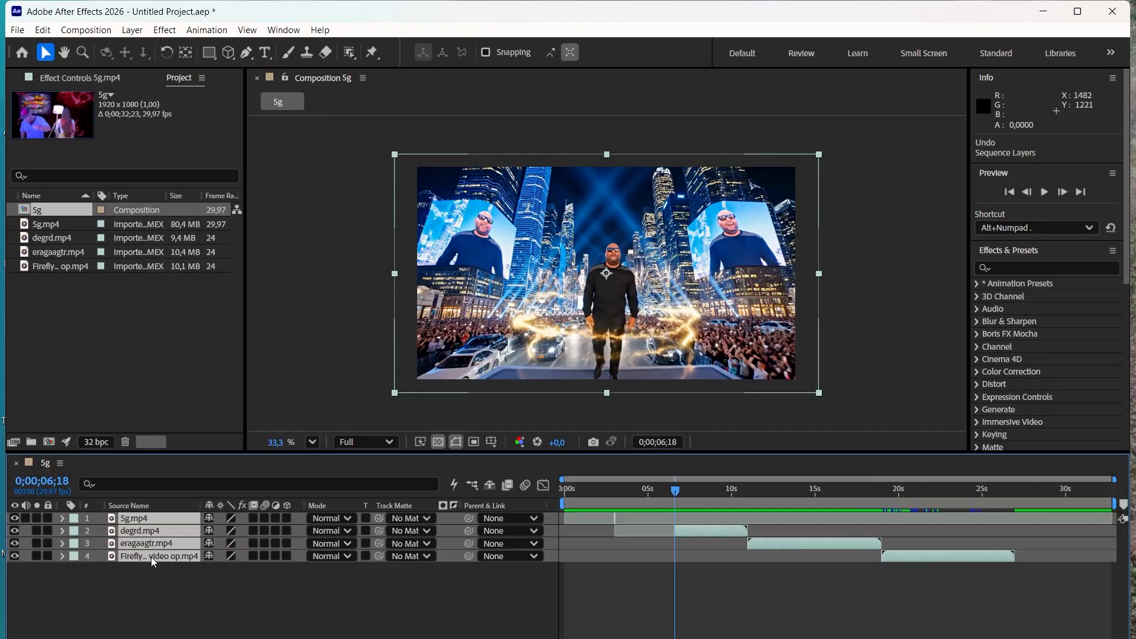
left_click(122, 592)
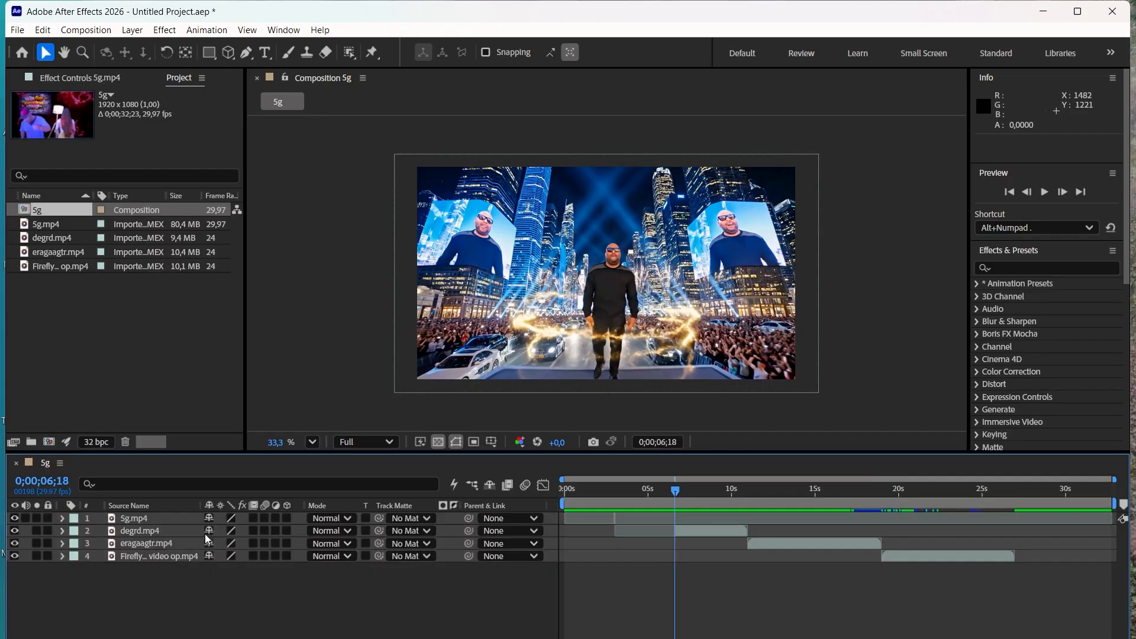
Select the layers in order from 5g.mp4 down to the Firefly layer and sequence them without overlap.
left_click(156, 520)
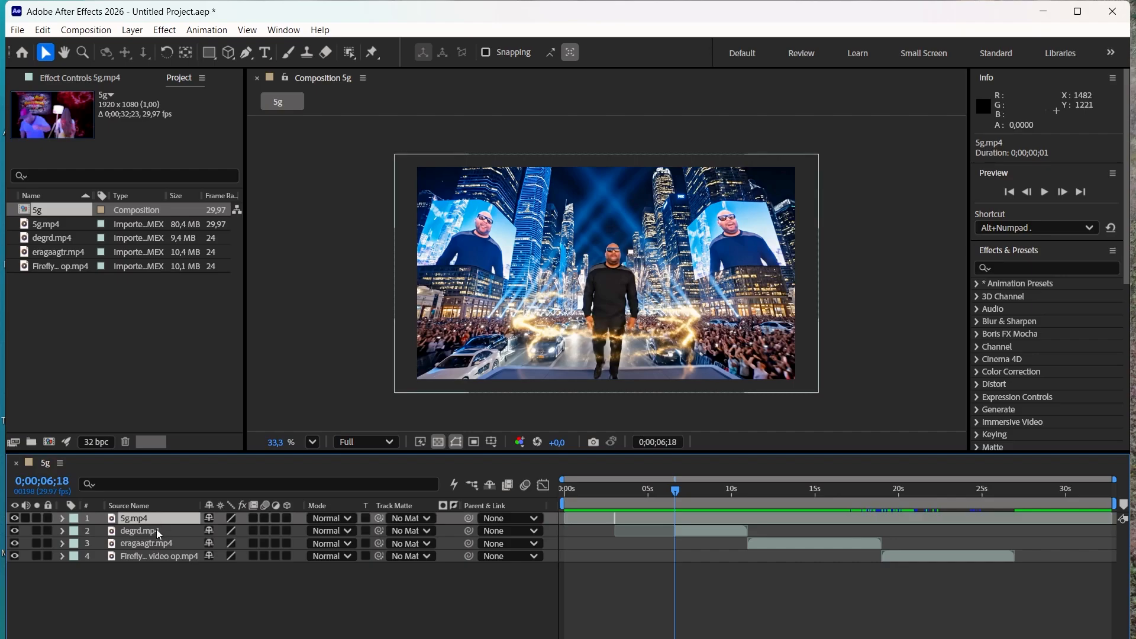
left_click(156, 529, "ctrl")
left_click(163, 540, "ctrl")
left_click(171, 548, "ctrl")
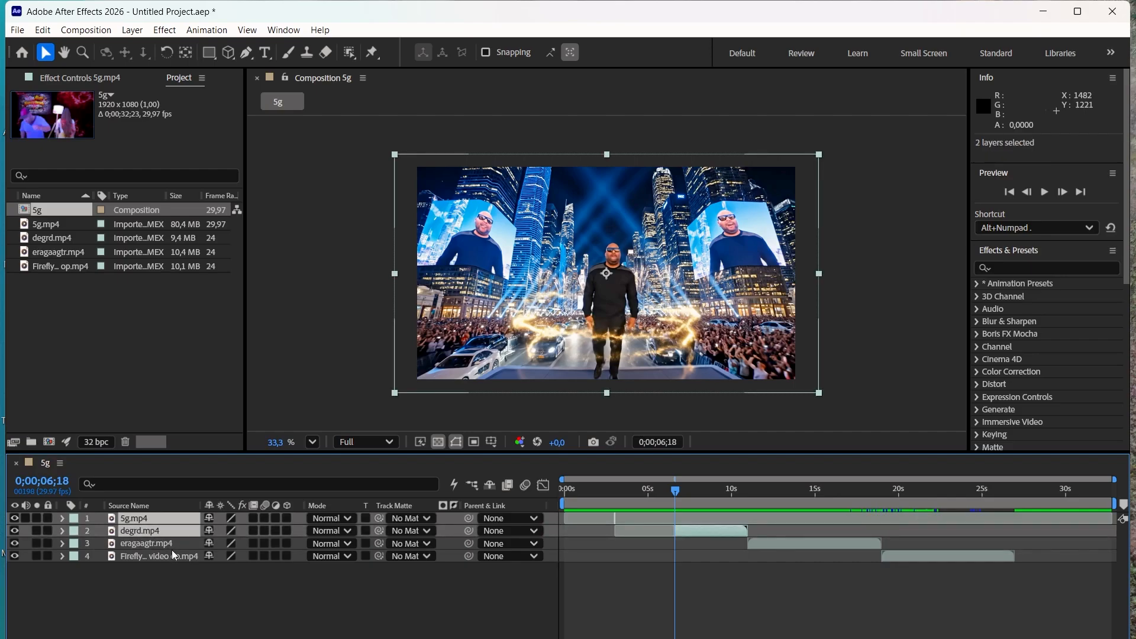
left_click(172, 548, "ctrl")
left_click(176, 558, "ctrl")
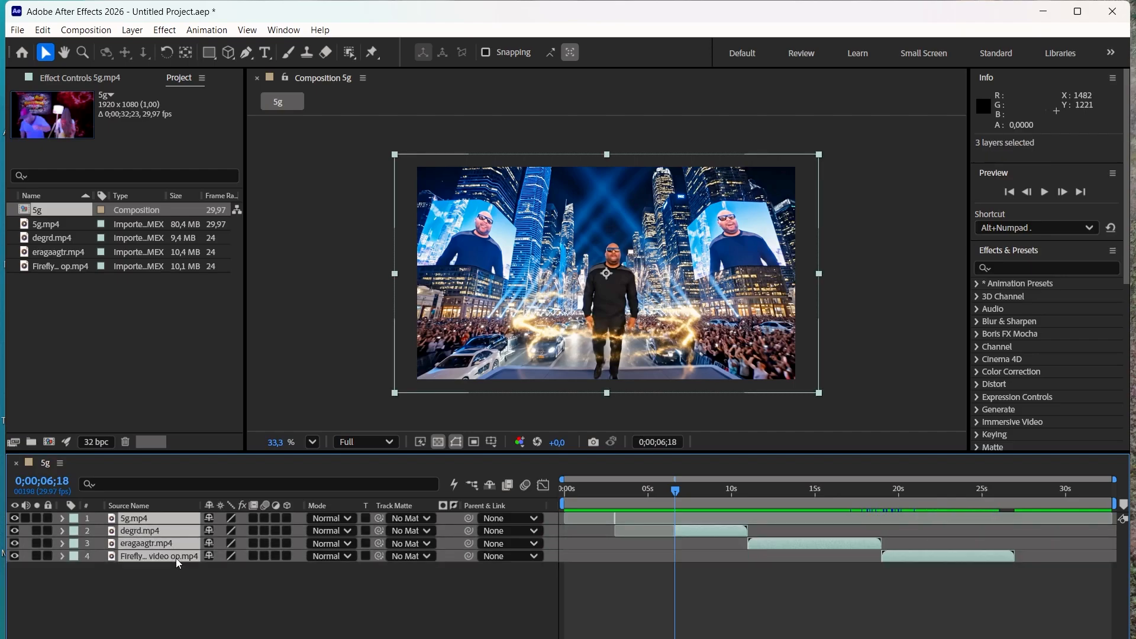
right_click(145, 520)
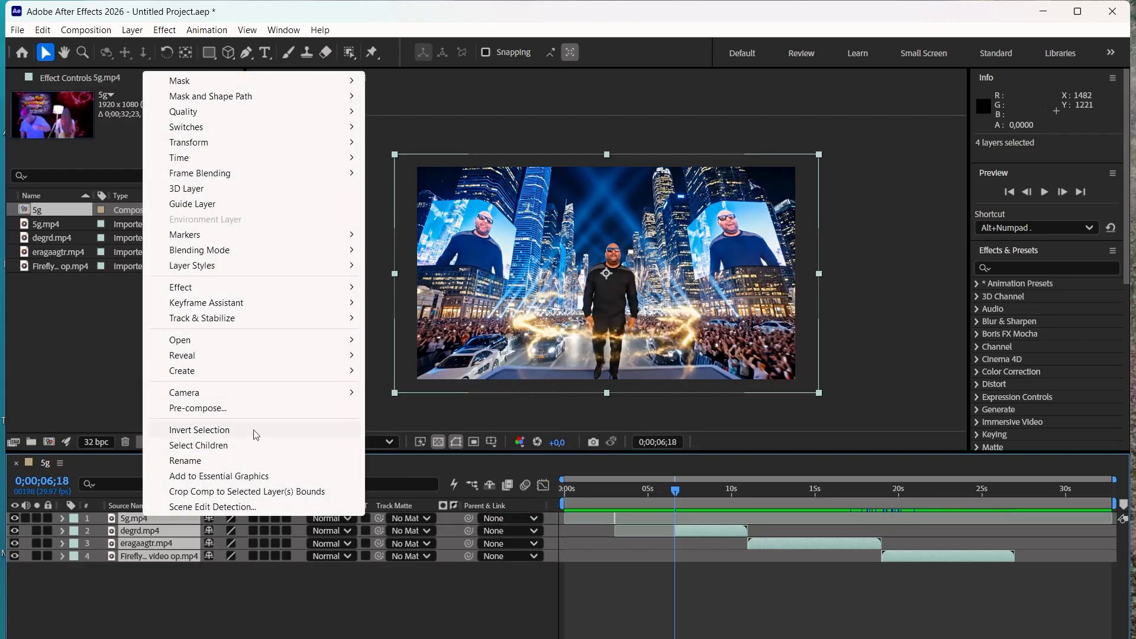
mouse_move(273, 303)
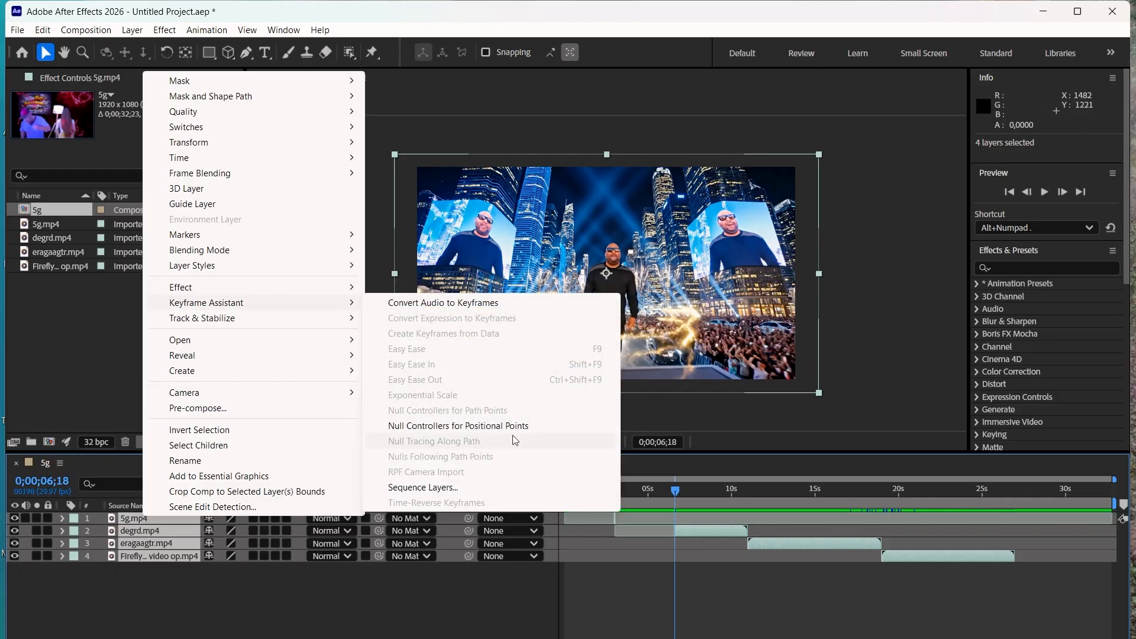
left_click(434, 488)
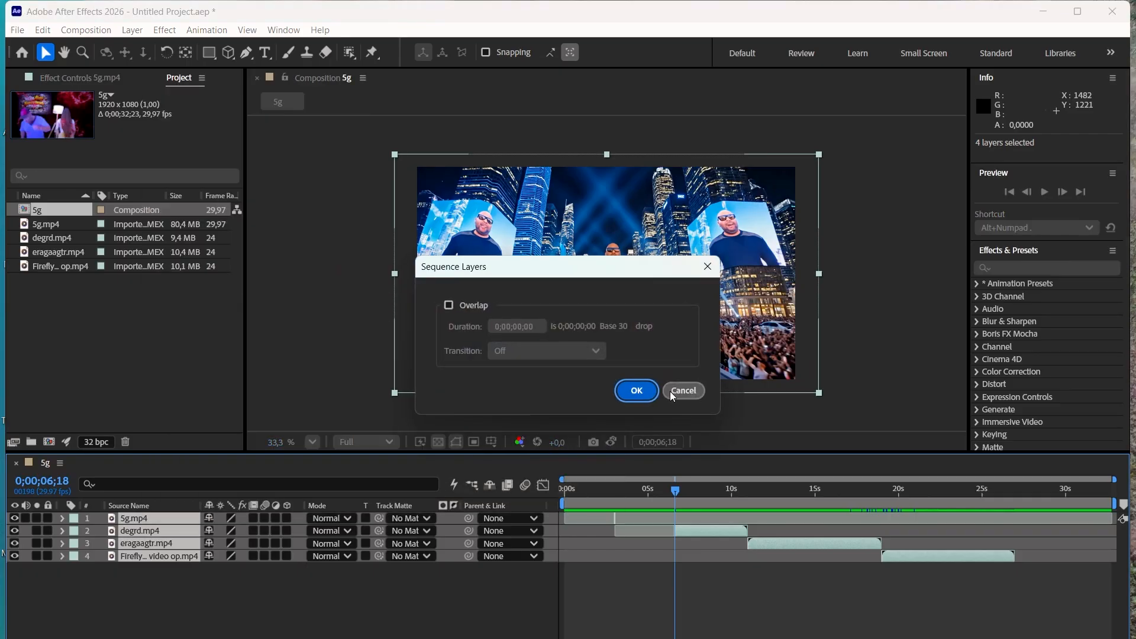
left_click(647, 388)
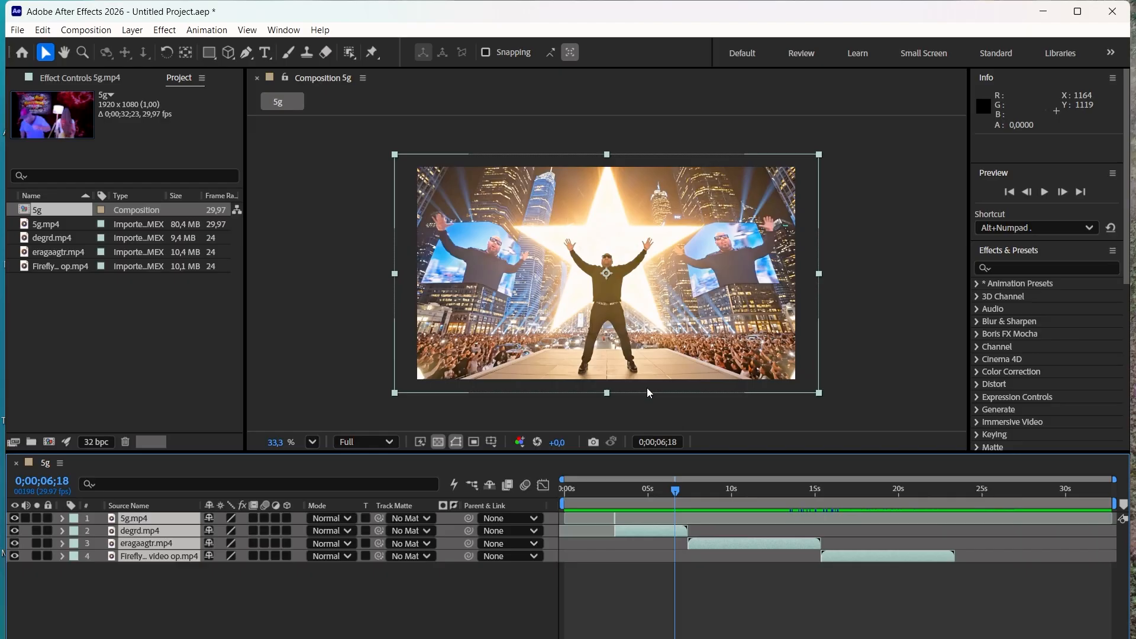
Delete the trimmed 5g.mp4 layer from the composition.
left_click(630, 485)
left_click_drag(630, 485, 583, 486)
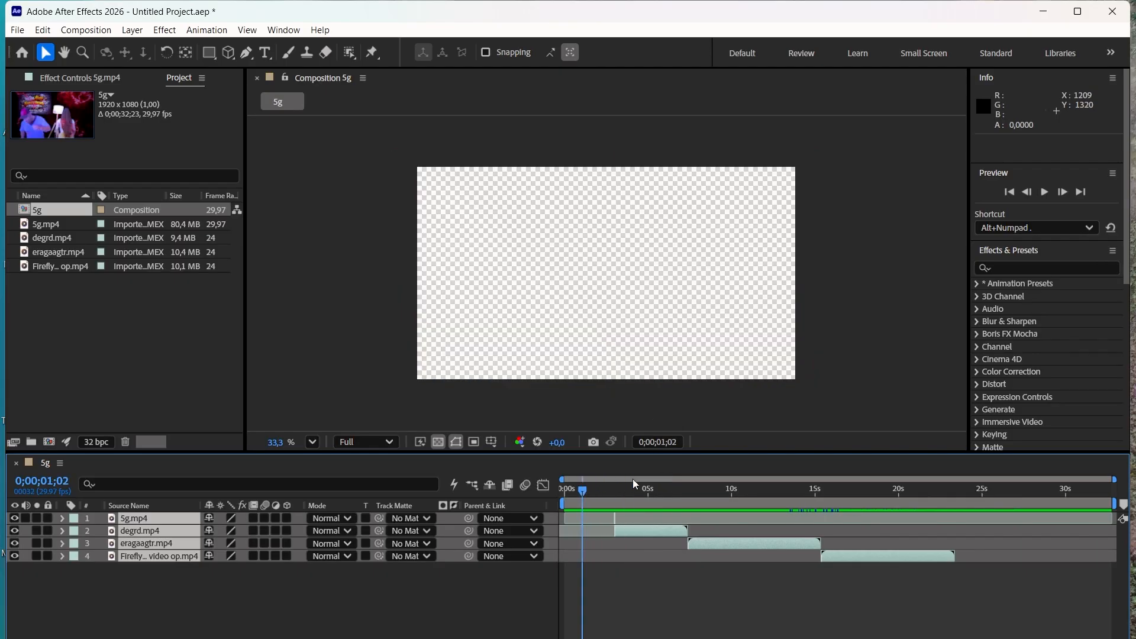
left_click(825, 513)
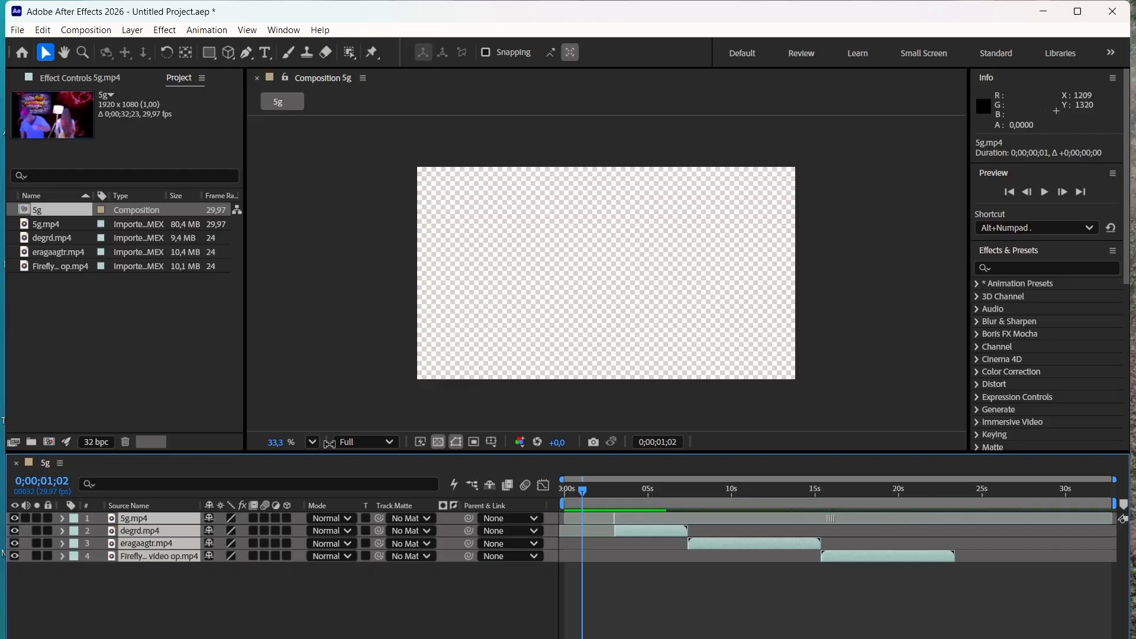
left_click(814, 527)
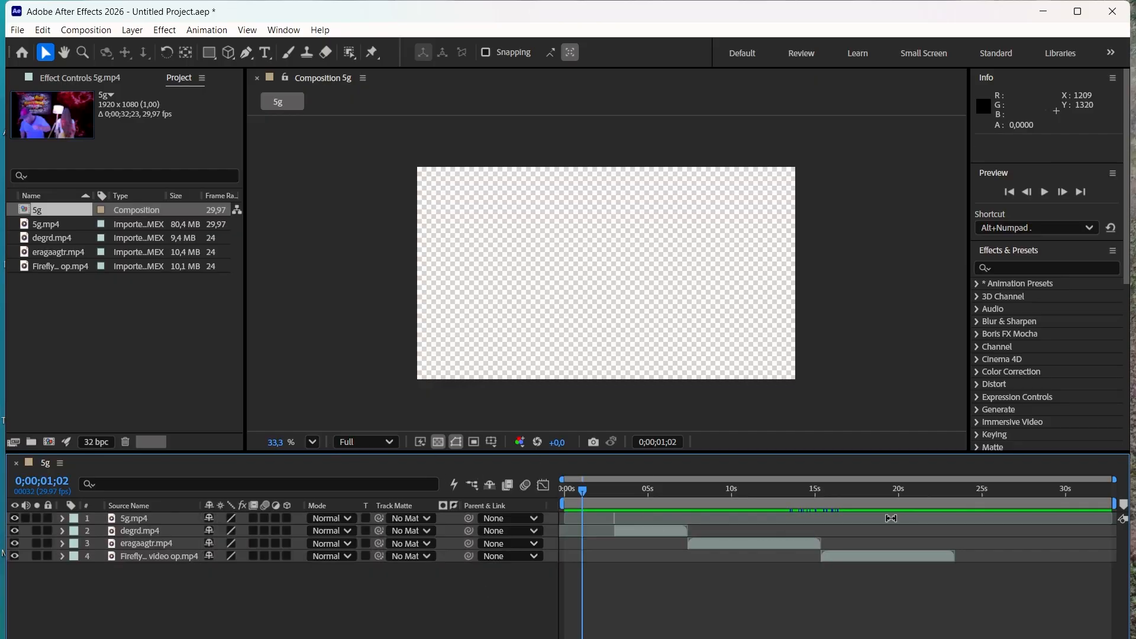
left_click_drag(931, 522, 907, 516)
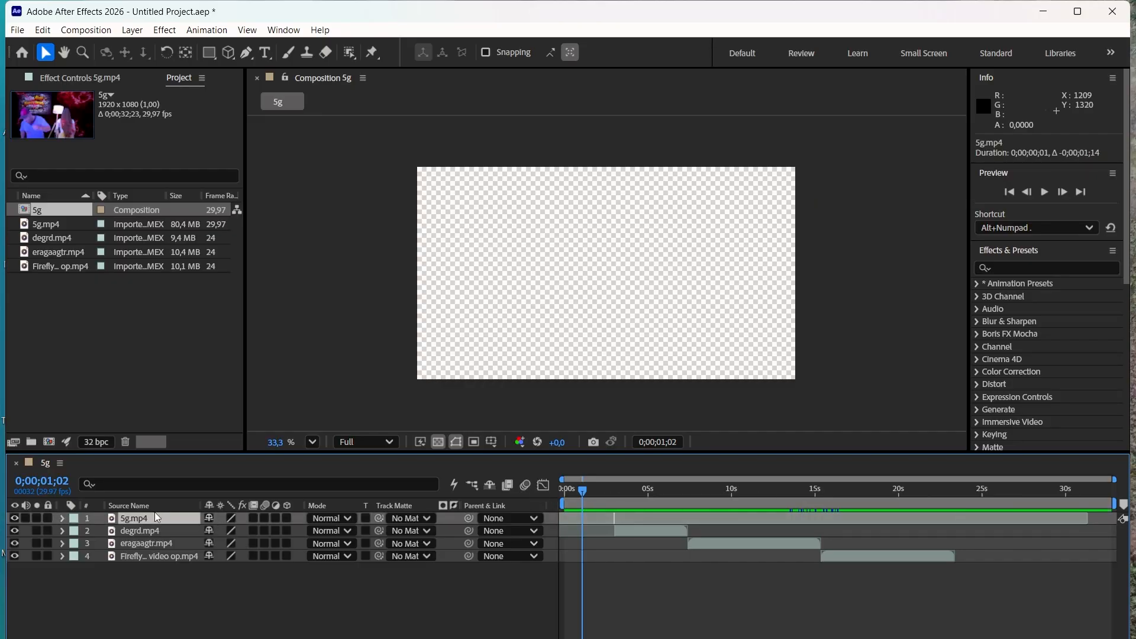
key("Delete")
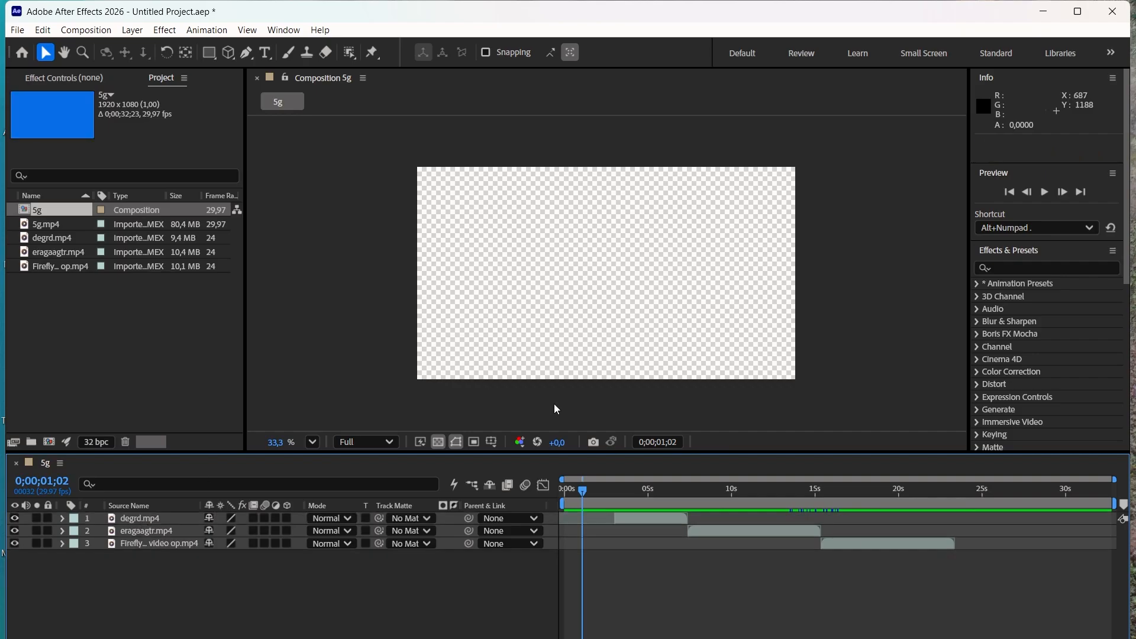
Set the work area to run from 0;00;03;02 to the end of the Firefly layer at 0;00;23;11.
left_click_drag(652, 492, 616, 488)
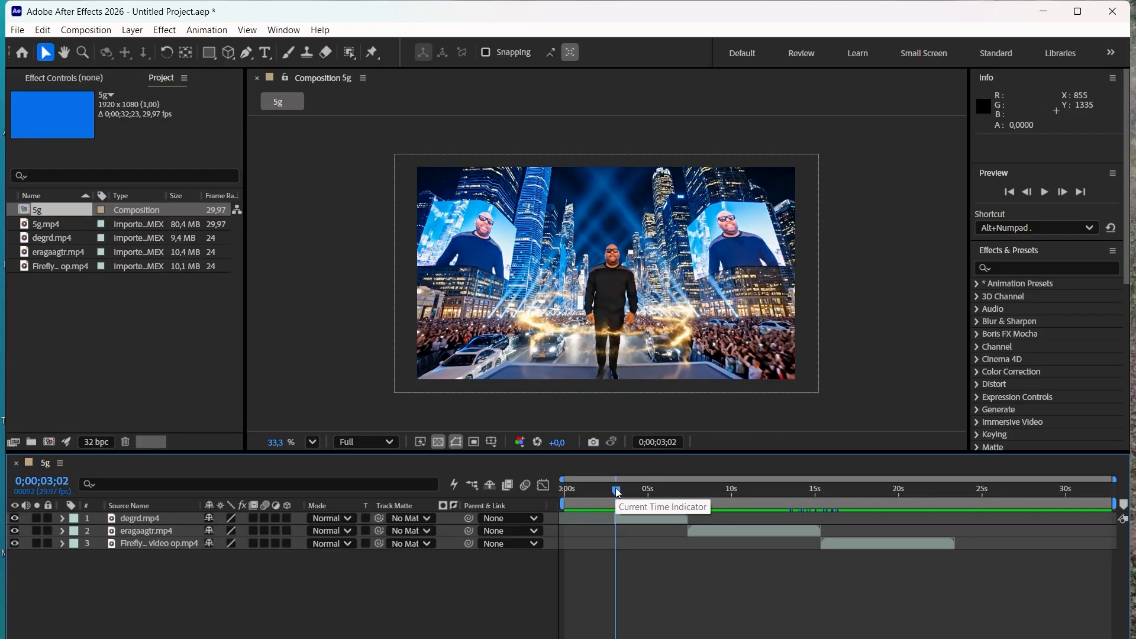
key("b")
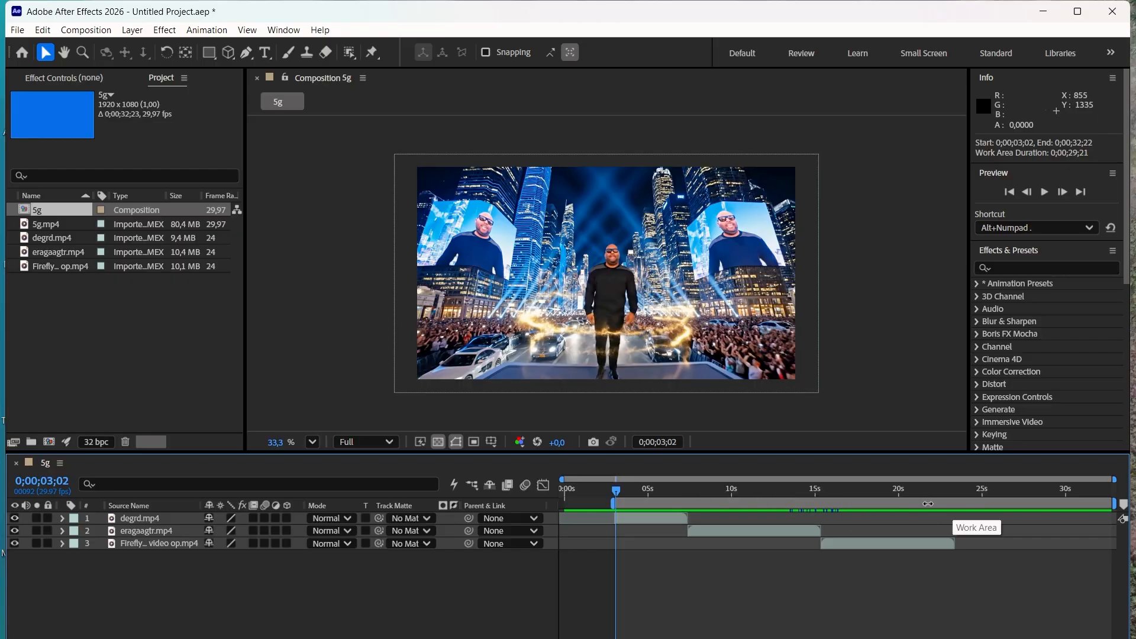
left_click(876, 545)
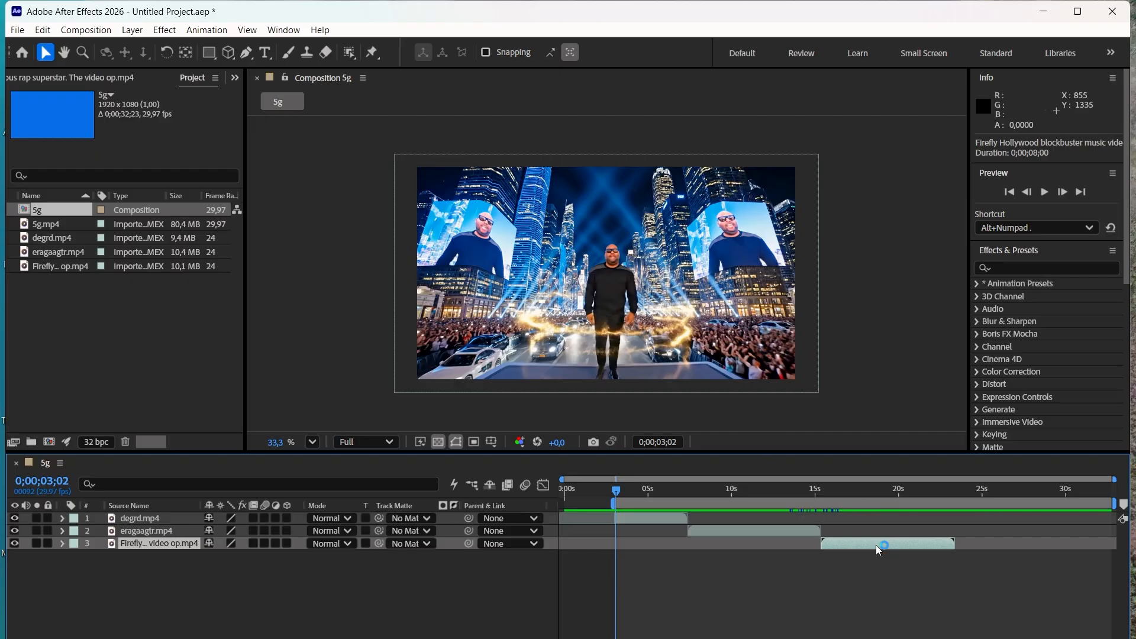
key("o")
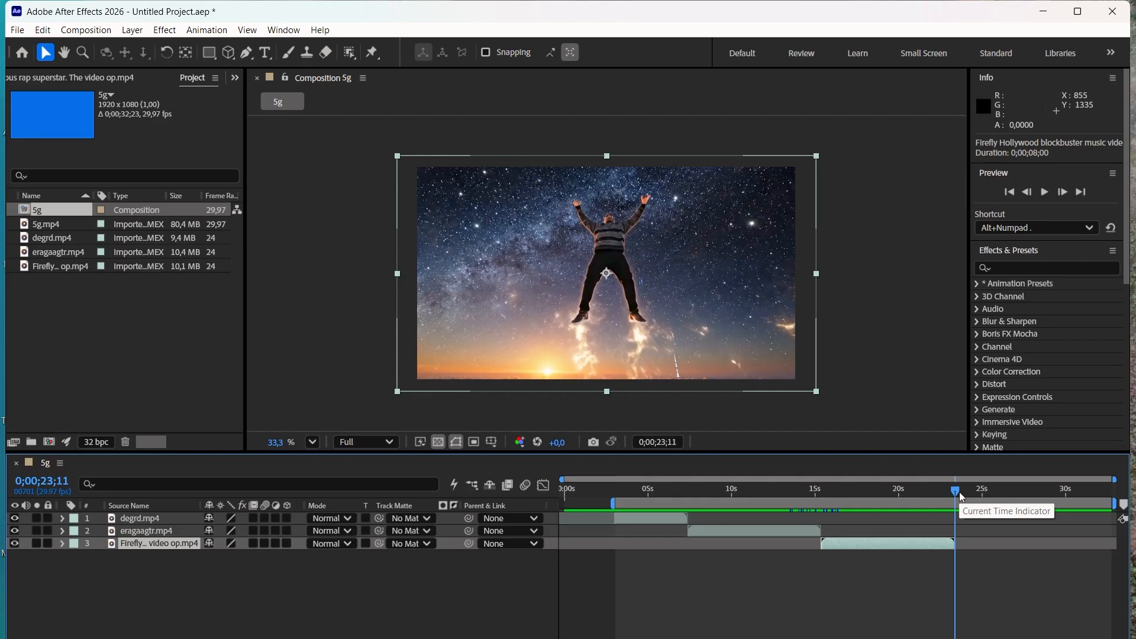
key("n")
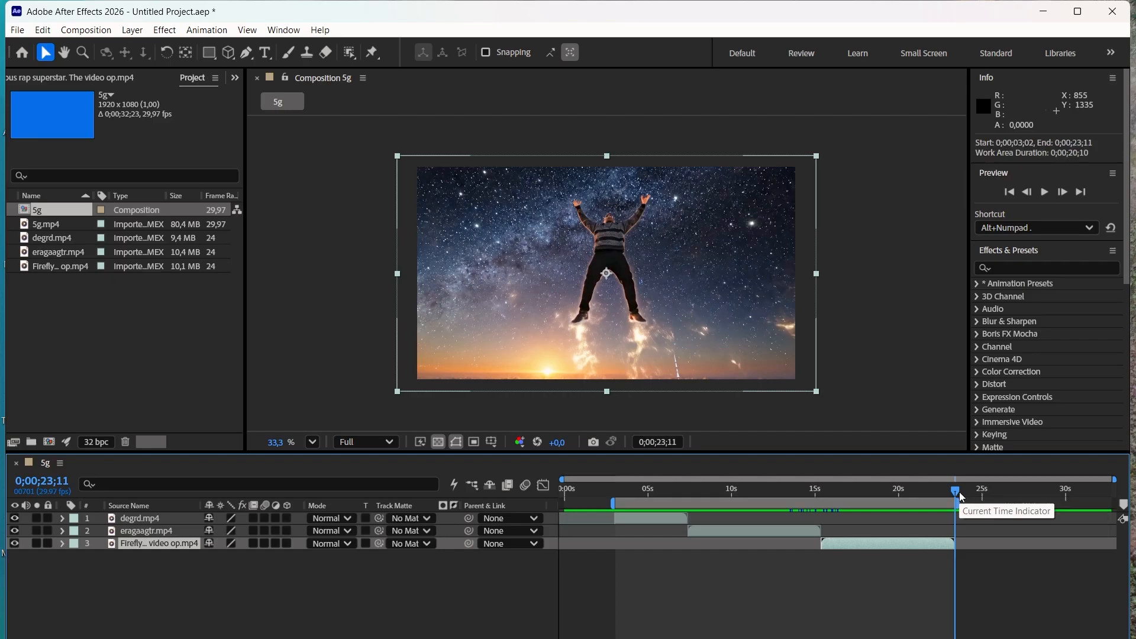
Move the current time to 0;00;03;10 and select the degrd.mp4 layer.
left_click(760, 496)
left_click_drag(649, 490, 620, 486)
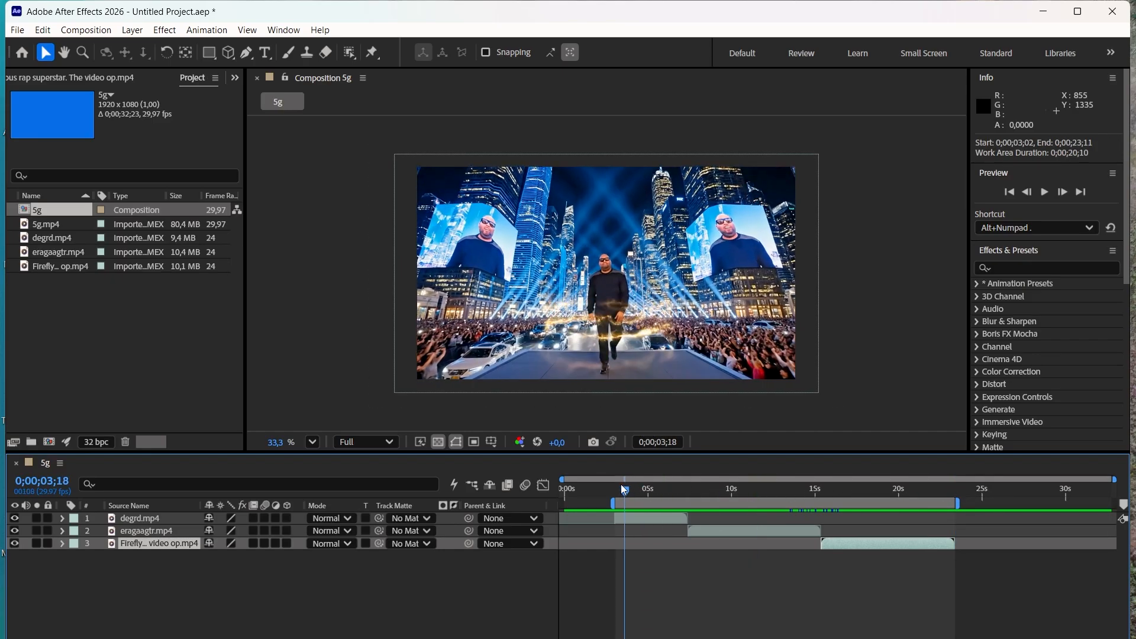
left_click(644, 517)
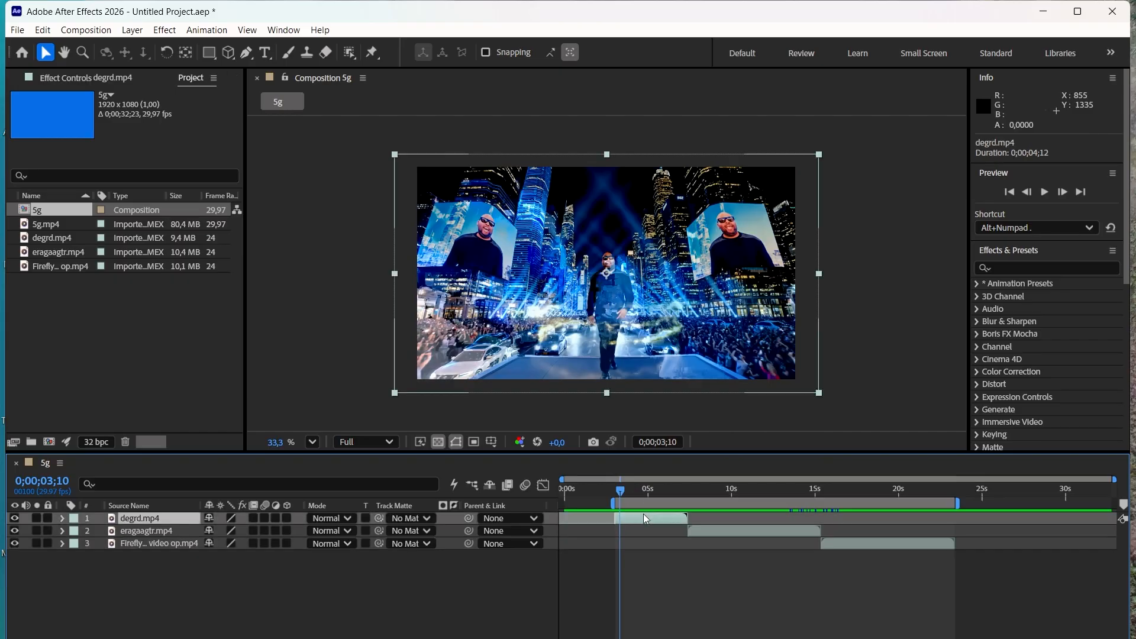
Compare the Firefly and degrd.mp4 clips by viewing frames at 0;00;20;15, 0;00;04;01 and 0;00;18;25.
left_click(908, 490)
left_click(921, 546)
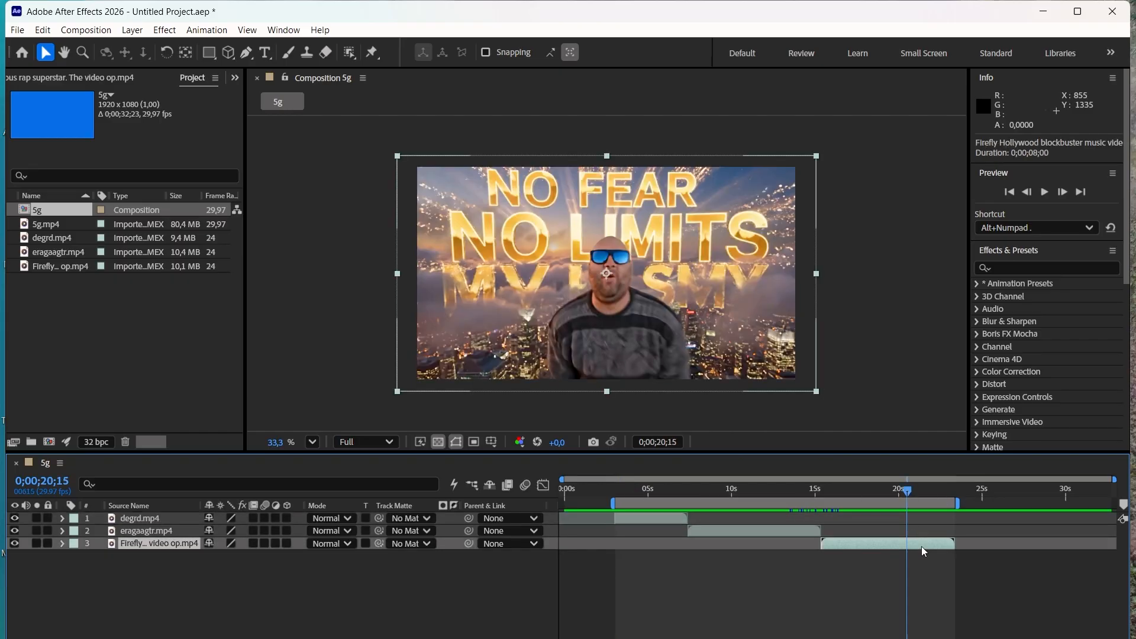
left_click(632, 487)
left_click(647, 518)
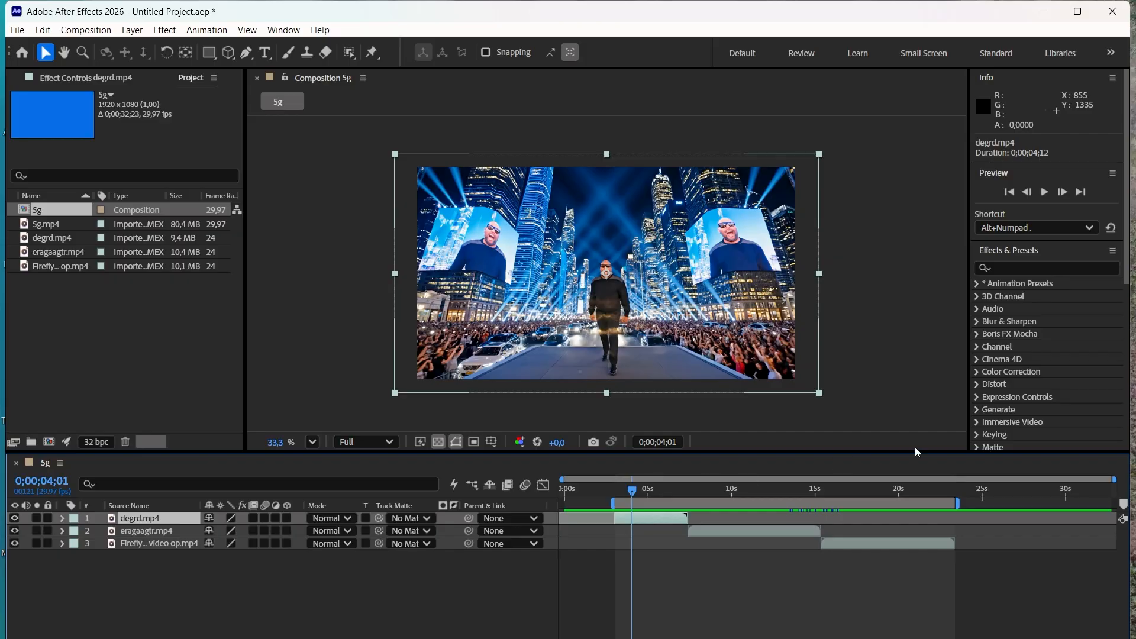
left_click(879, 490)
left_click(908, 551)
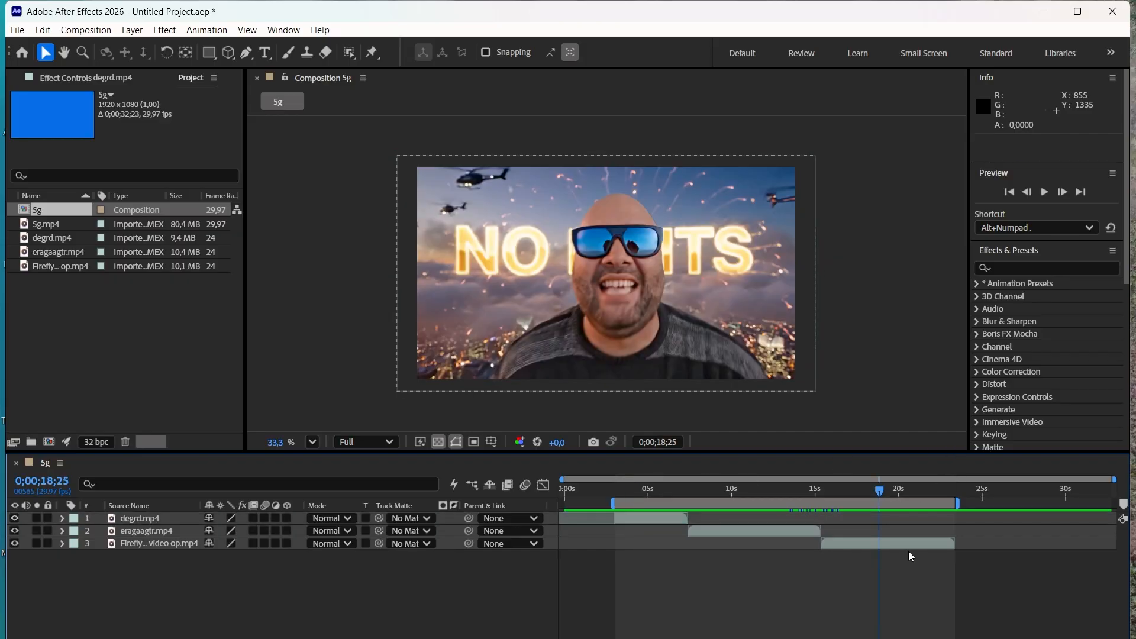
left_click(909, 543)
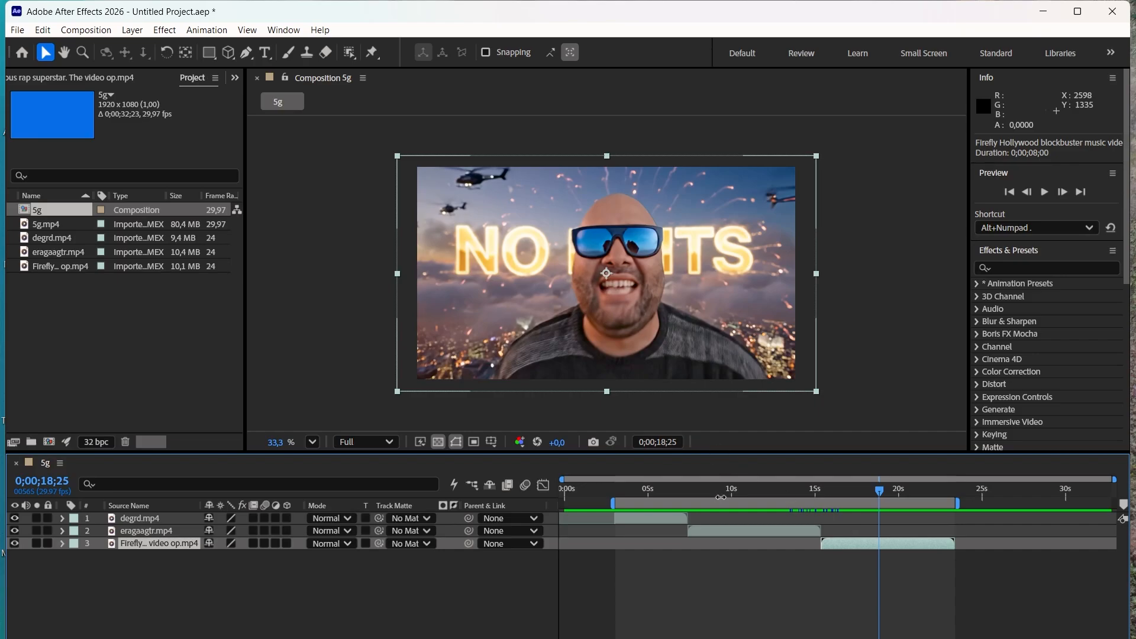
Move the current time to 0;00;06;14 and add a new adjustment layer above the clips.
left_click(683, 491)
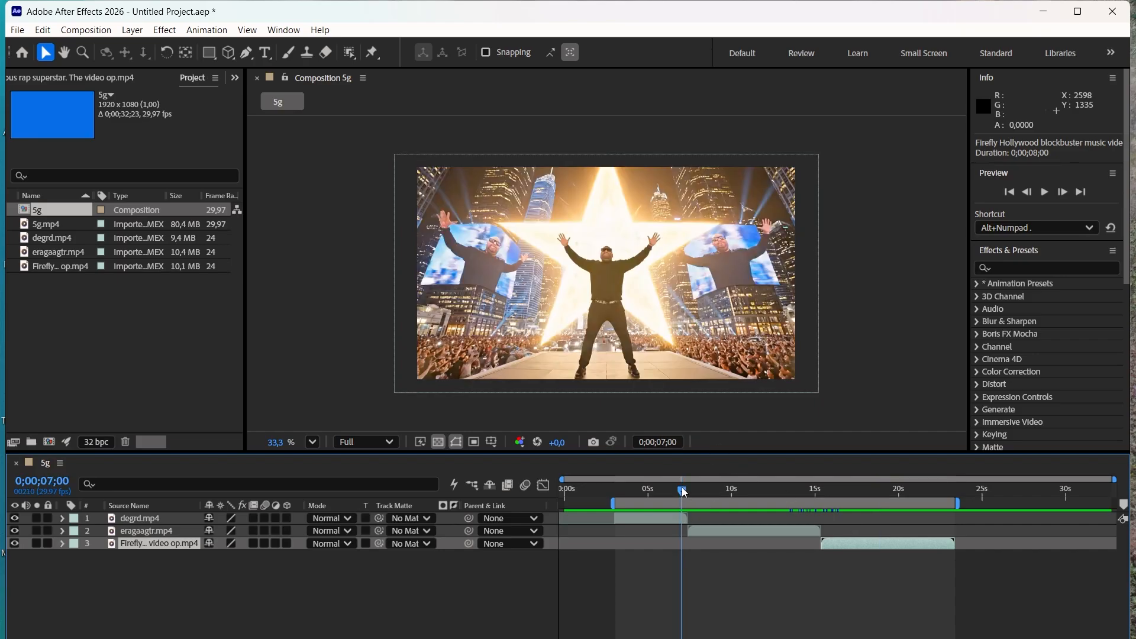
mouse_move(684, 491)
left_mouse_down()
mouse_move(695, 491)
mouse_move(674, 488)
left_mouse_up()
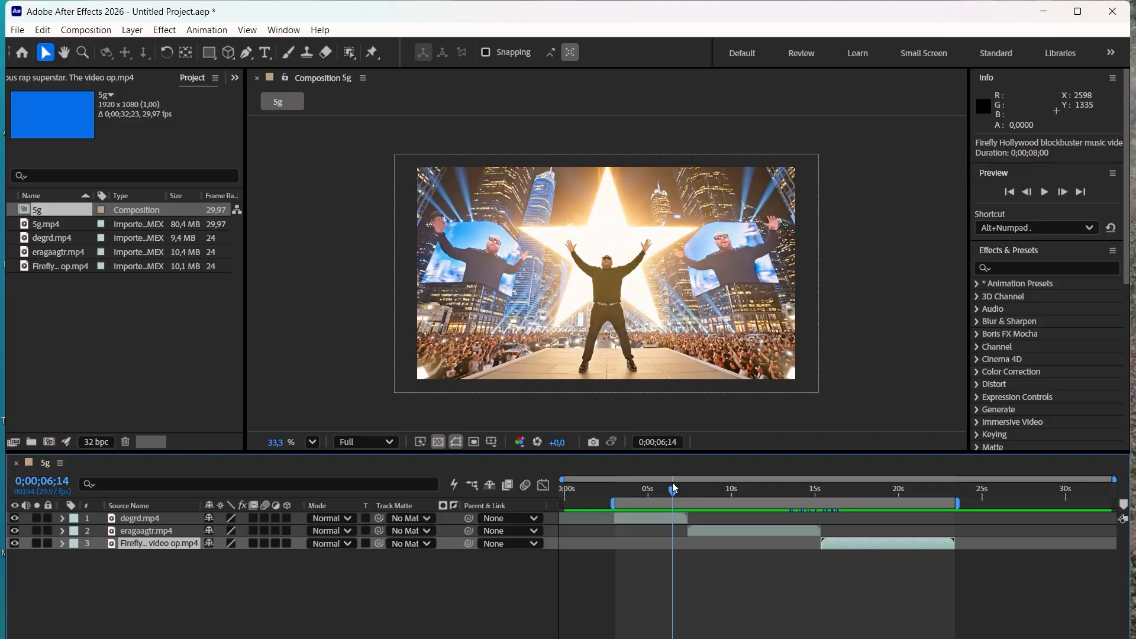
right_click(146, 623)
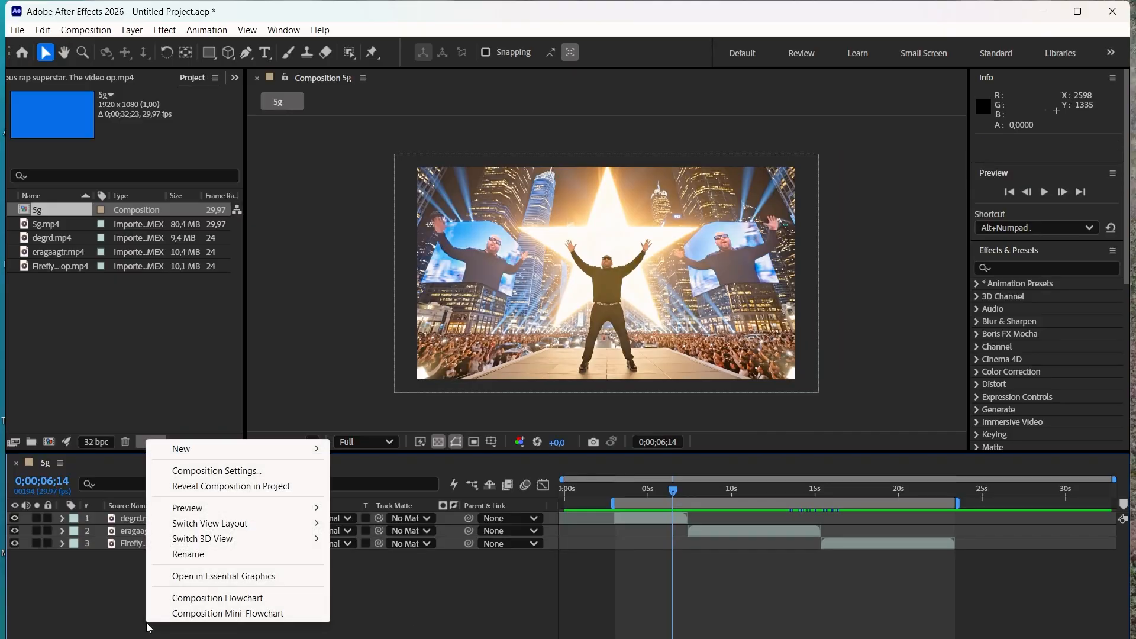
mouse_move(211, 451)
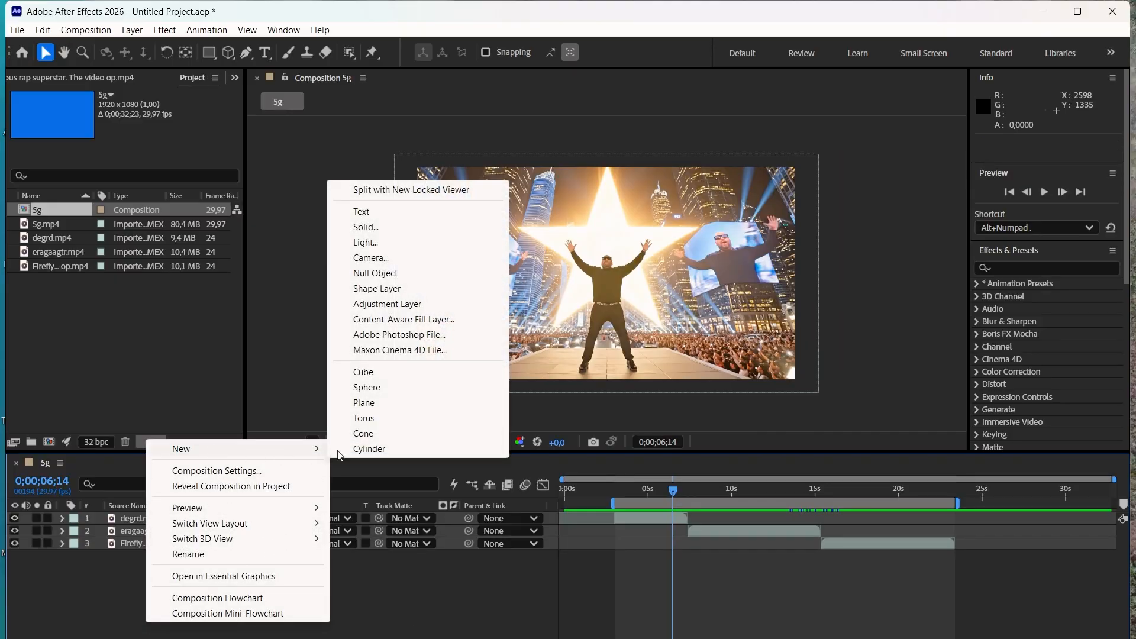
left_click(411, 312)
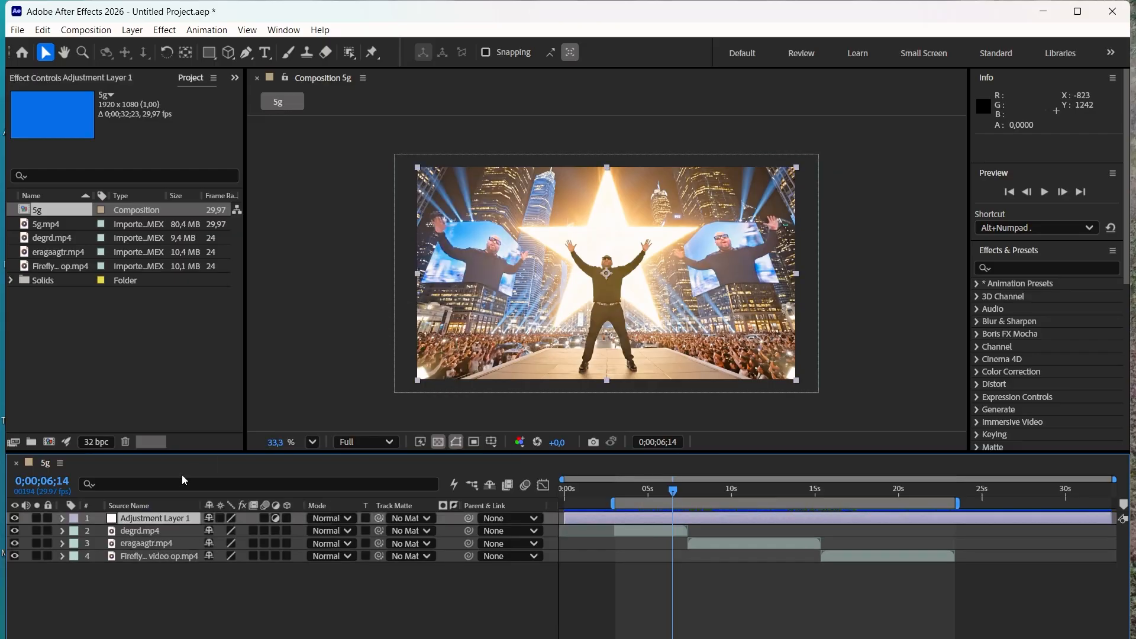
Trim the adjustment layer to 0;00;05;19–0;00;08;10, and shift it across the first cut so it starts at about 0;00;06;06.
left_click_drag(671, 490, 660, 491)
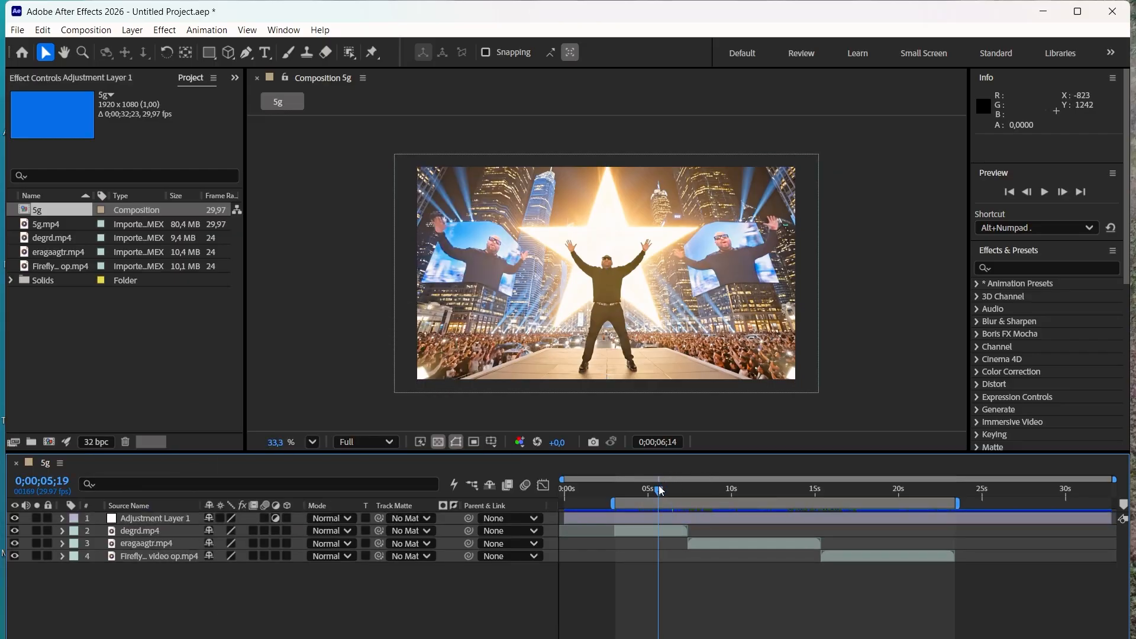
left_click(695, 516)
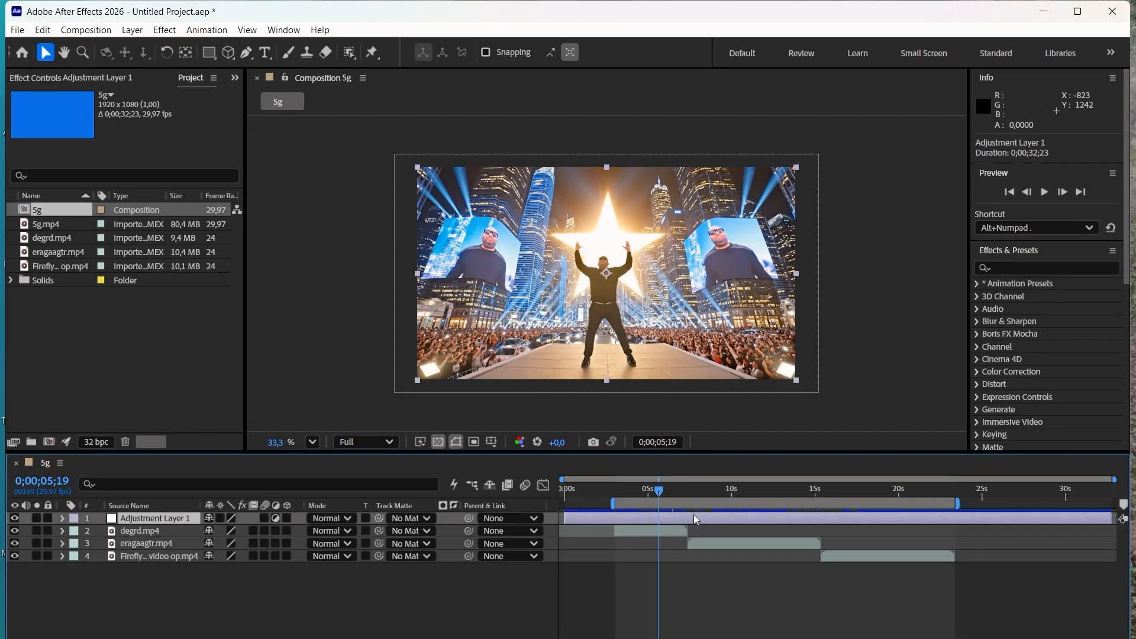
key("alt+bracketleft")
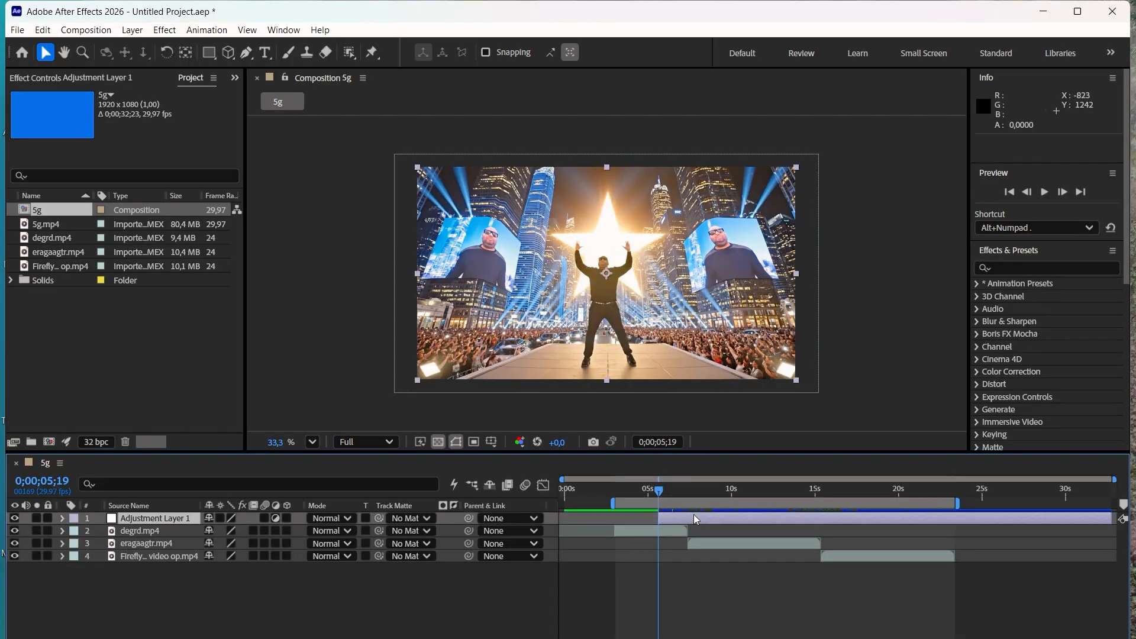
left_click(704, 489)
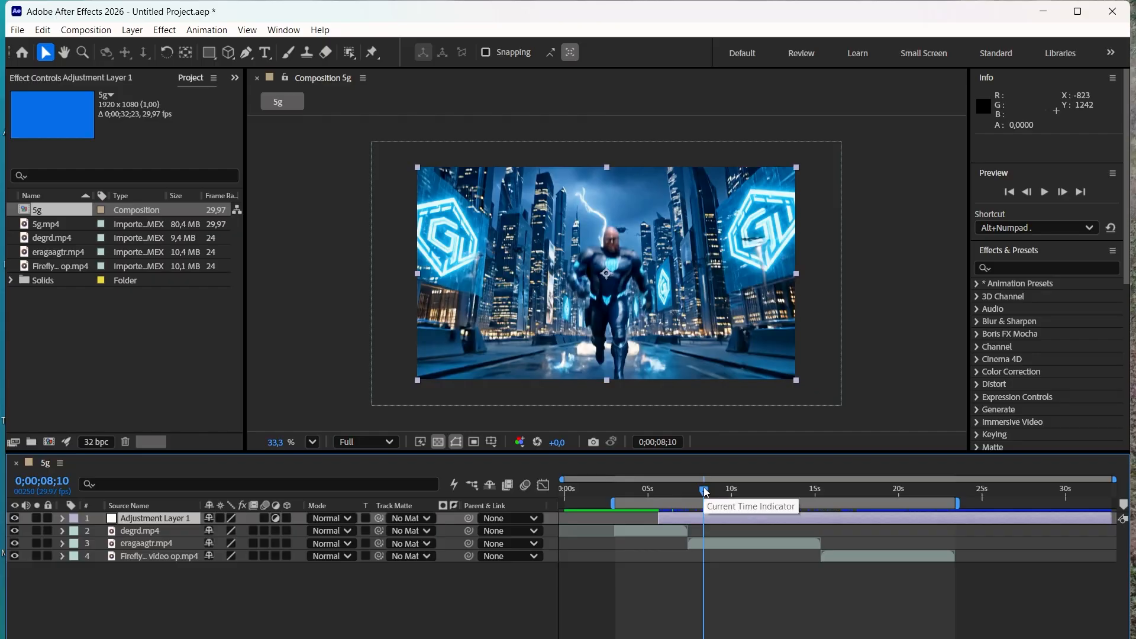
key("alt+bracketright")
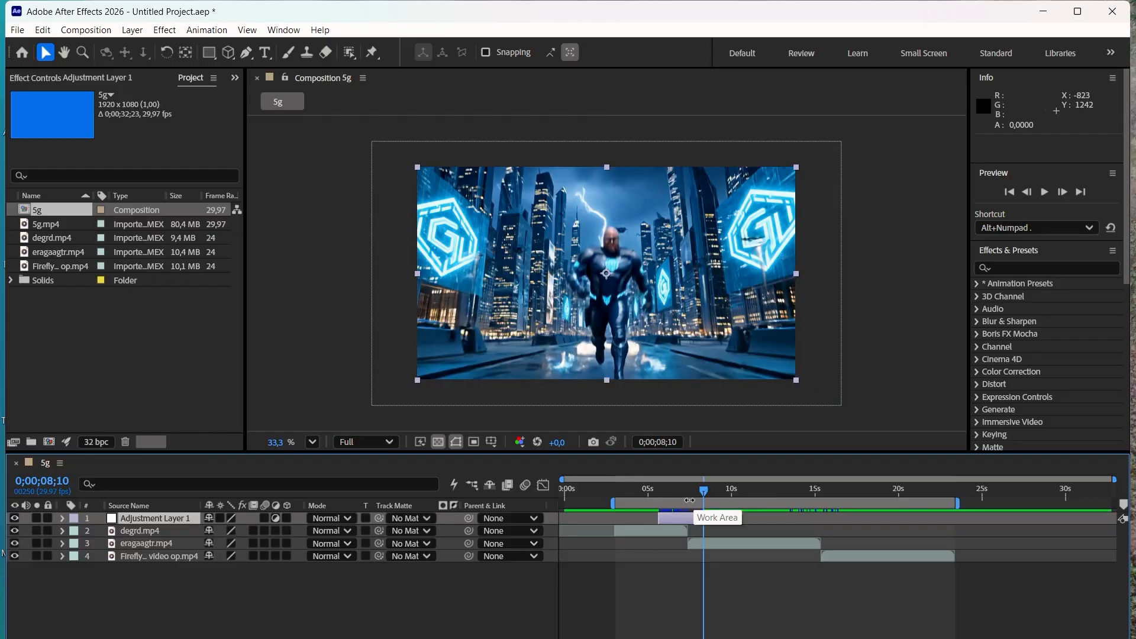
mouse_move(686, 519)
left_mouse_down()
mouse_move(704, 518)
mouse_move(694, 518)
left_mouse_up()
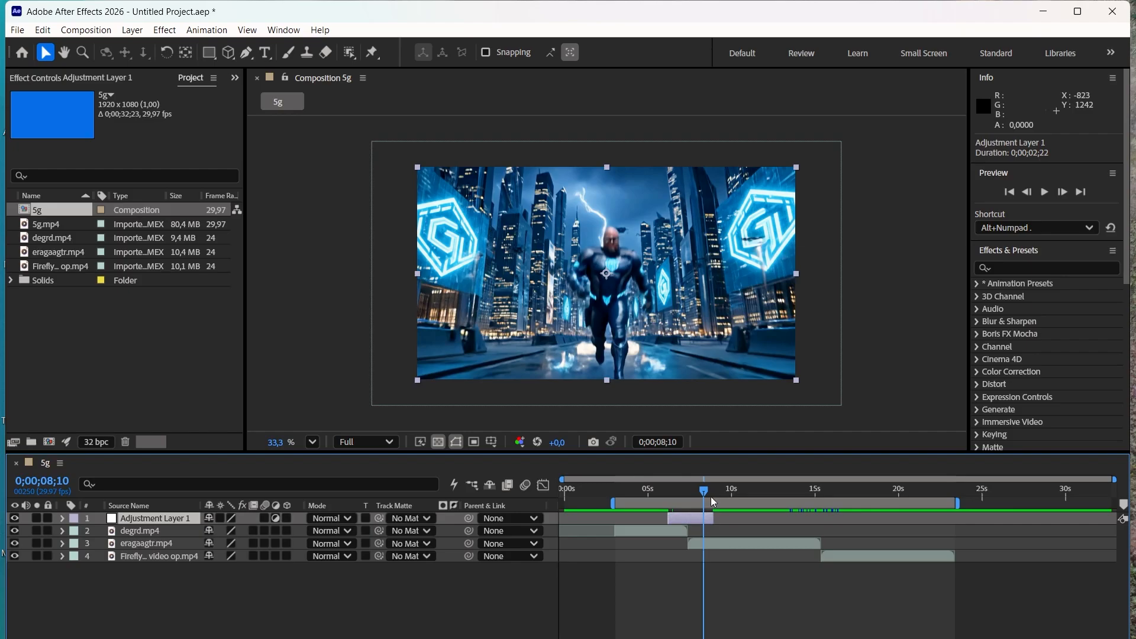
Move the current time to 0;00;06;25 and apply the Transform effect to the adjustment layer.
left_click(690, 493)
mouse_move(690, 496)
left_mouse_down()
mouse_move(696, 504)
mouse_move(680, 505)
left_mouse_up()
left_click(1072, 269)
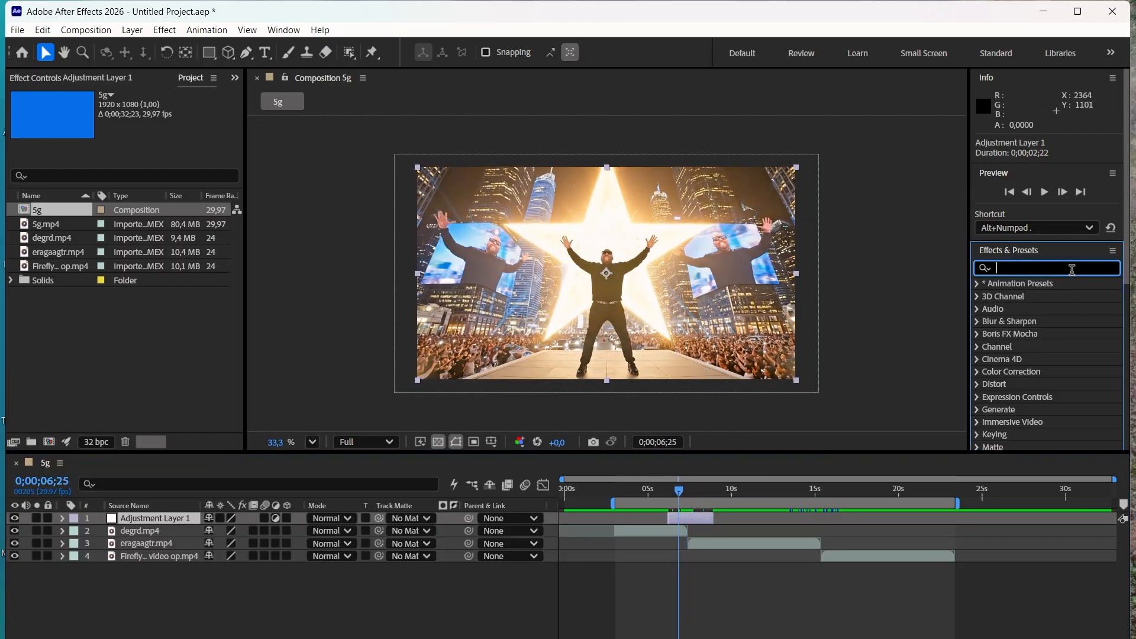
type("trans")
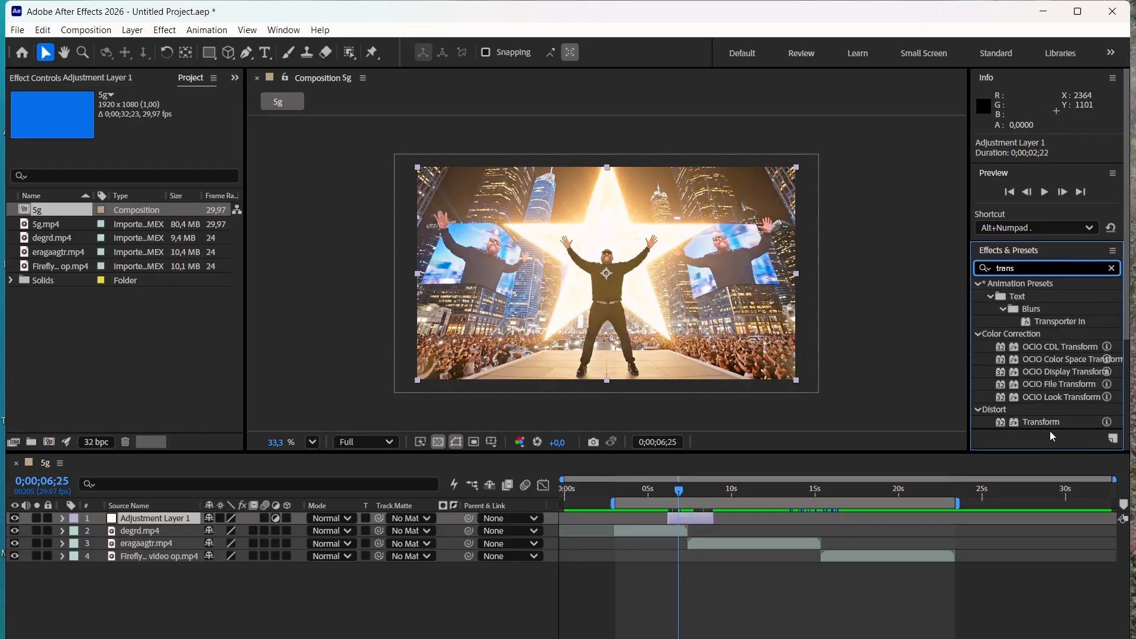
left_click_drag(1047, 423, 697, 522)
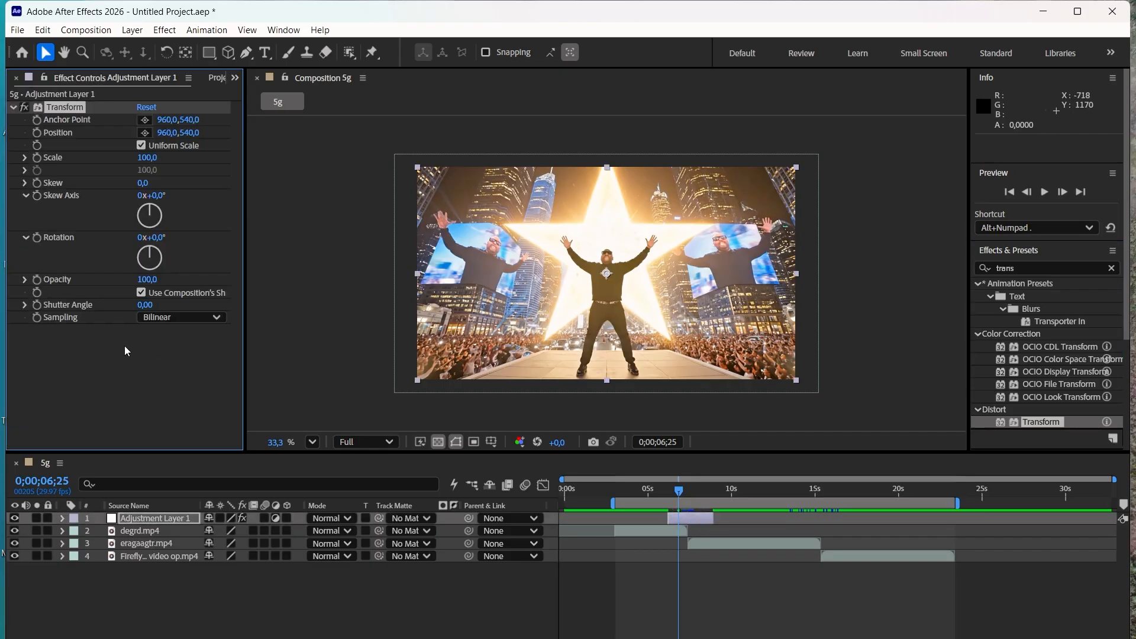
Keyframe the Transform effect's Rotation at 0° at 0;00;06;06 and 190° at 0;00;07;05.
left_click_drag(679, 507, 668, 508)
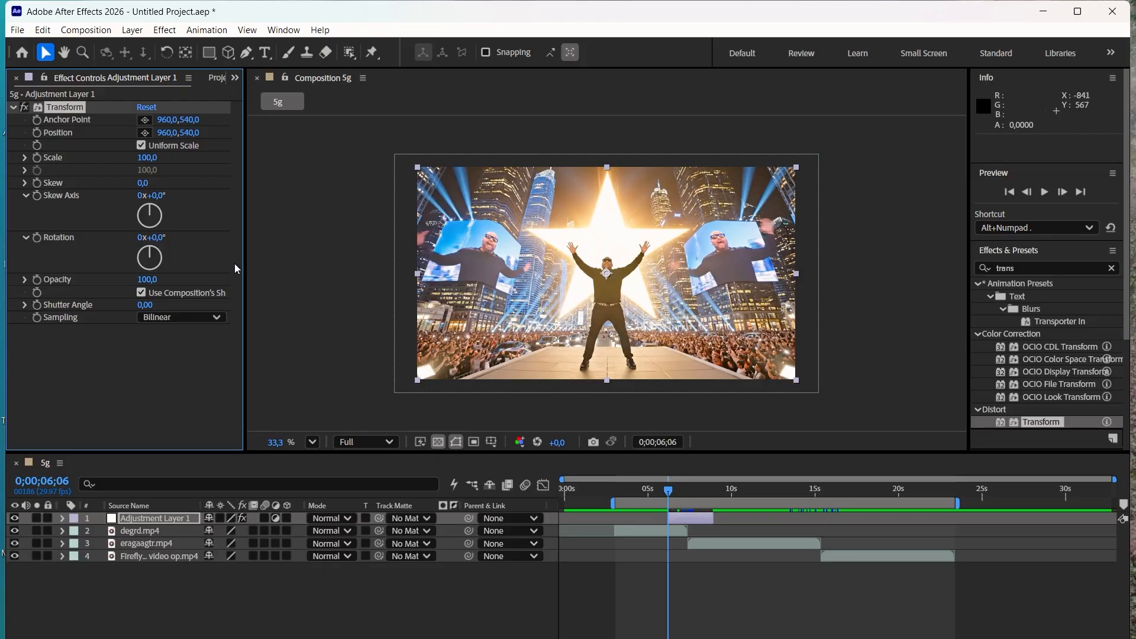
left_click(38, 238)
left_click(697, 494)
left_click_drag(697, 495, 685, 495)
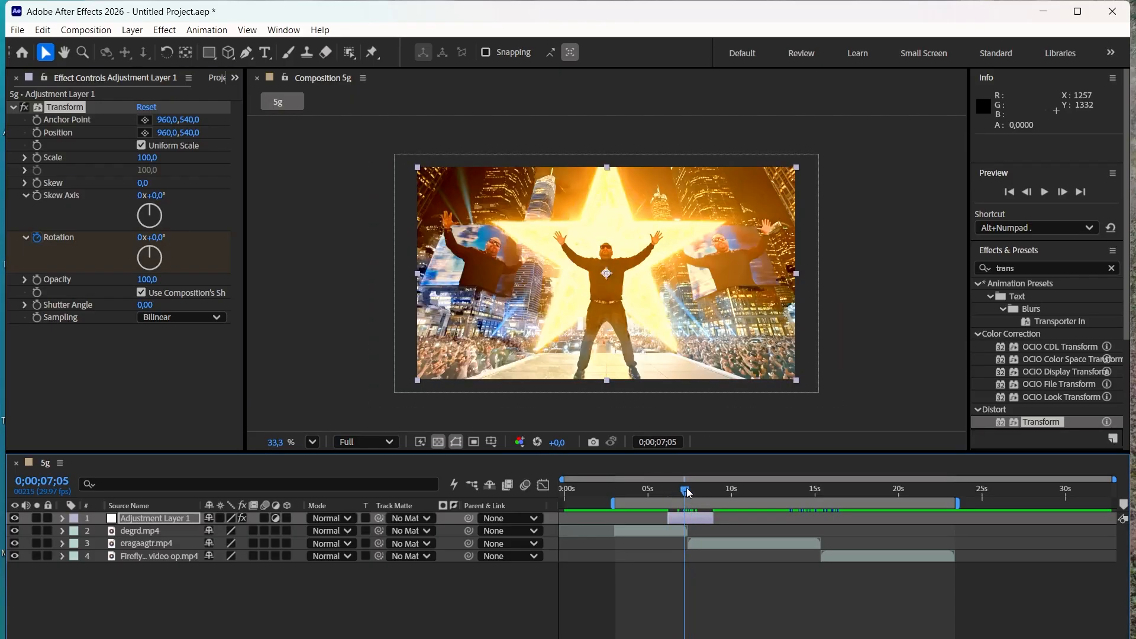
mouse_move(151, 256)
left_mouse_down()
mouse_move(204, 231)
mouse_move(167, 250)
left_mouse_up()
left_click(159, 238)
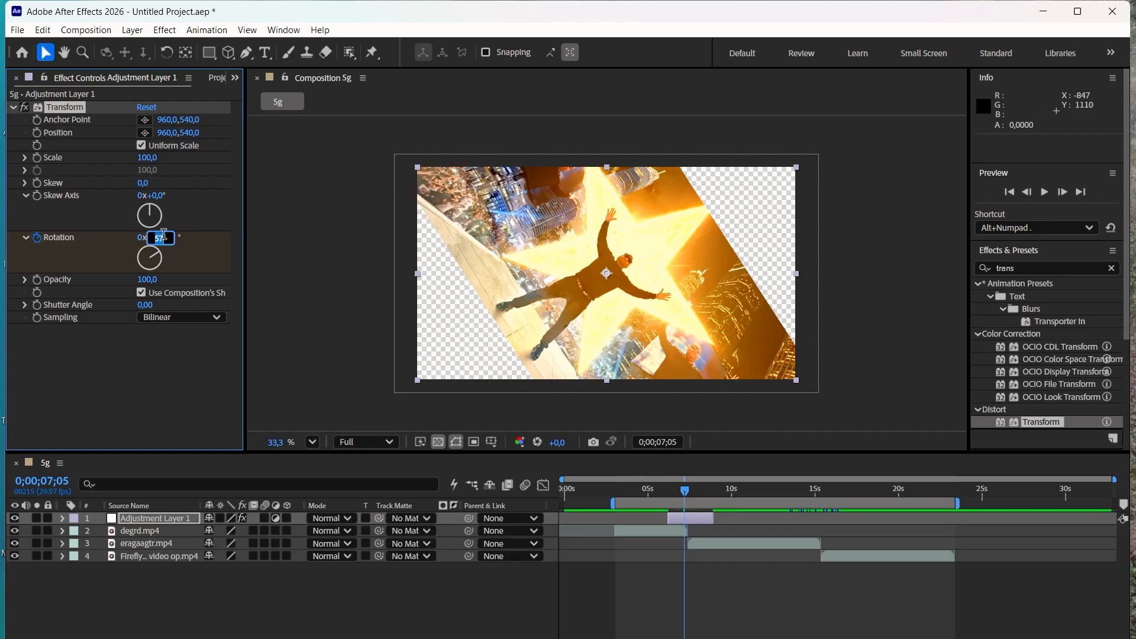
type("190")
key("Return")
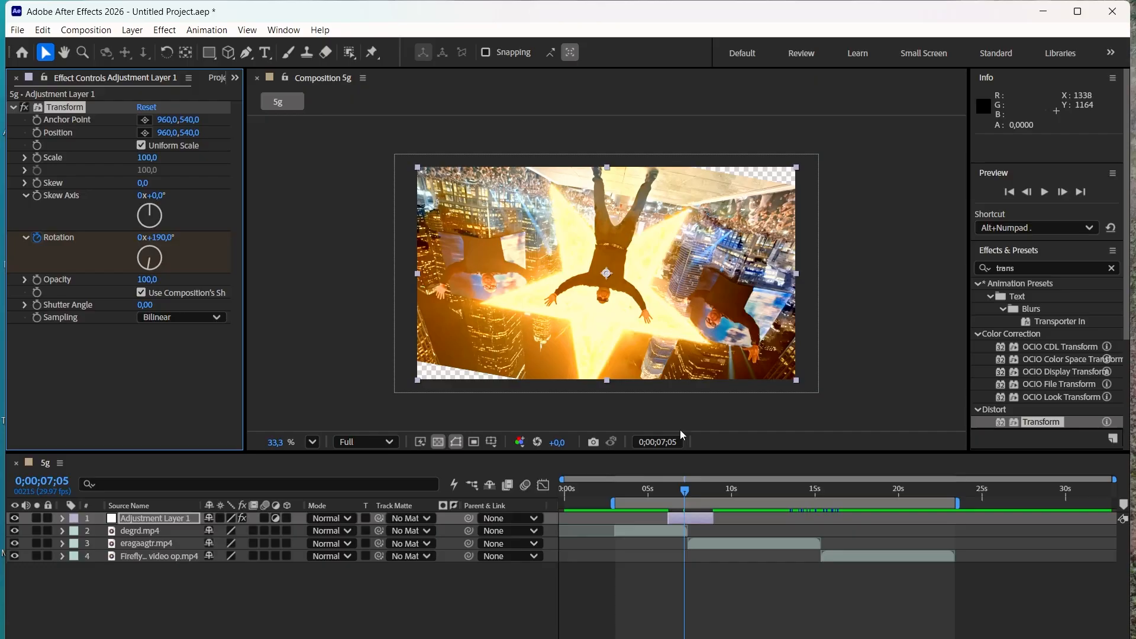
Set the Transform effect's Rotation to 1x+0,0° at 0;00;08;27, the end of the adjustment layer.
left_click(693, 518)
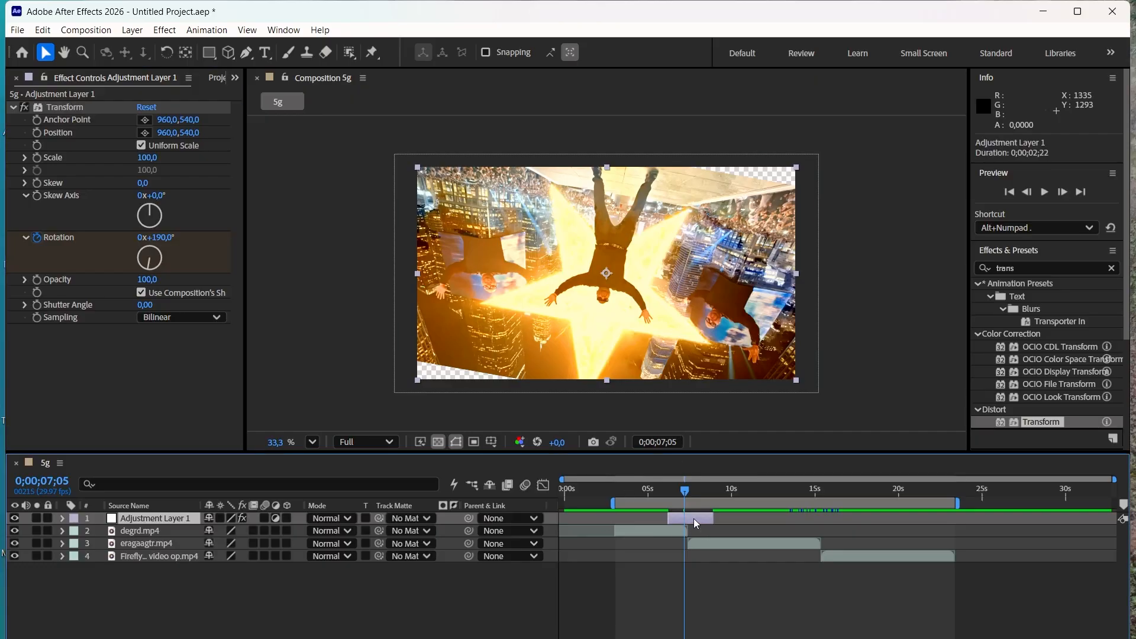
key("space")
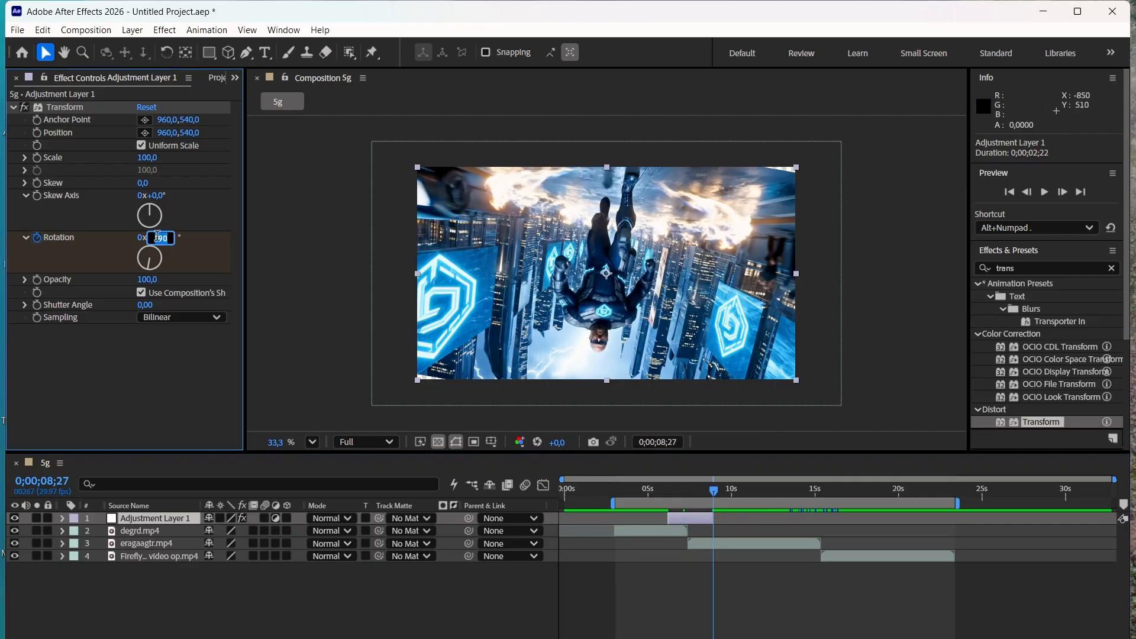
key("Return")
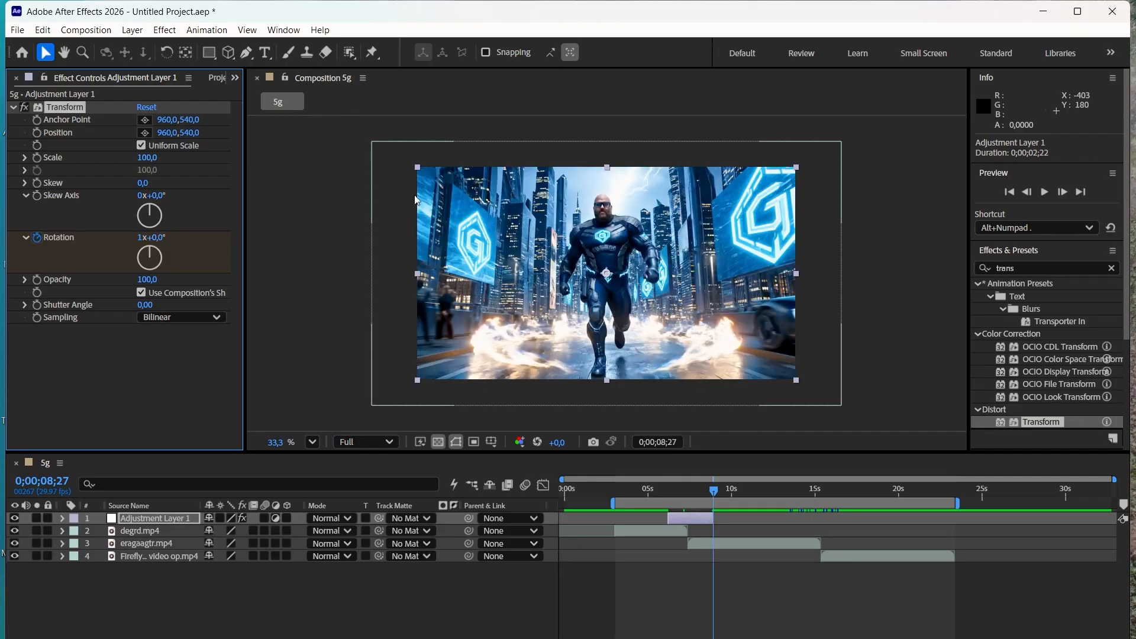
Preview the rotation transition from 0;00;05;19.
left_click(659, 489)
key("space")
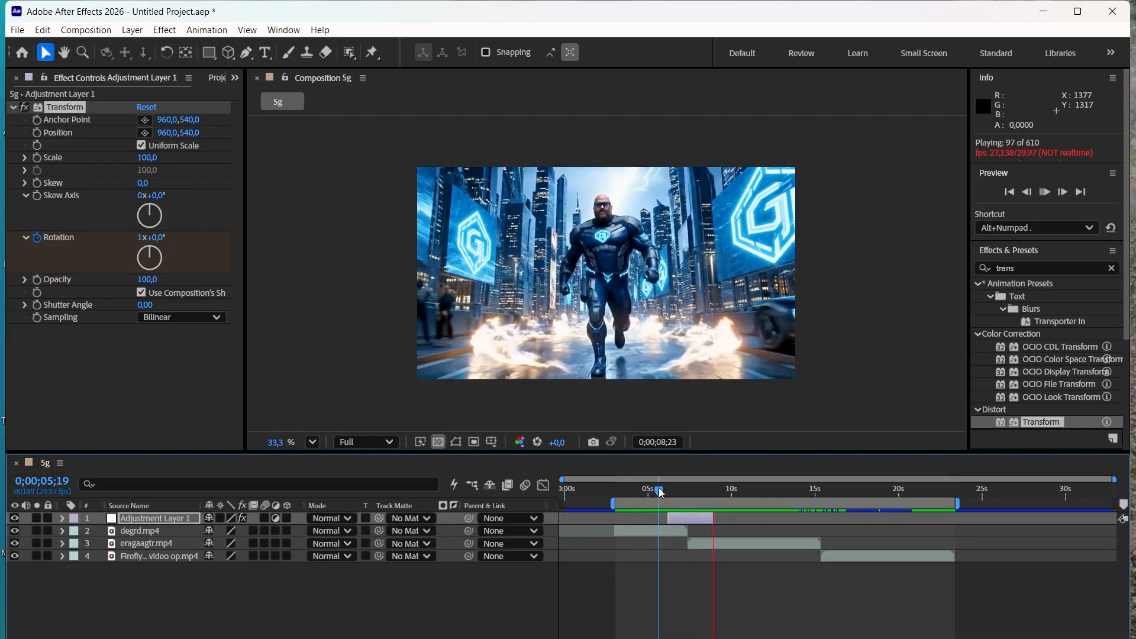
key("space")
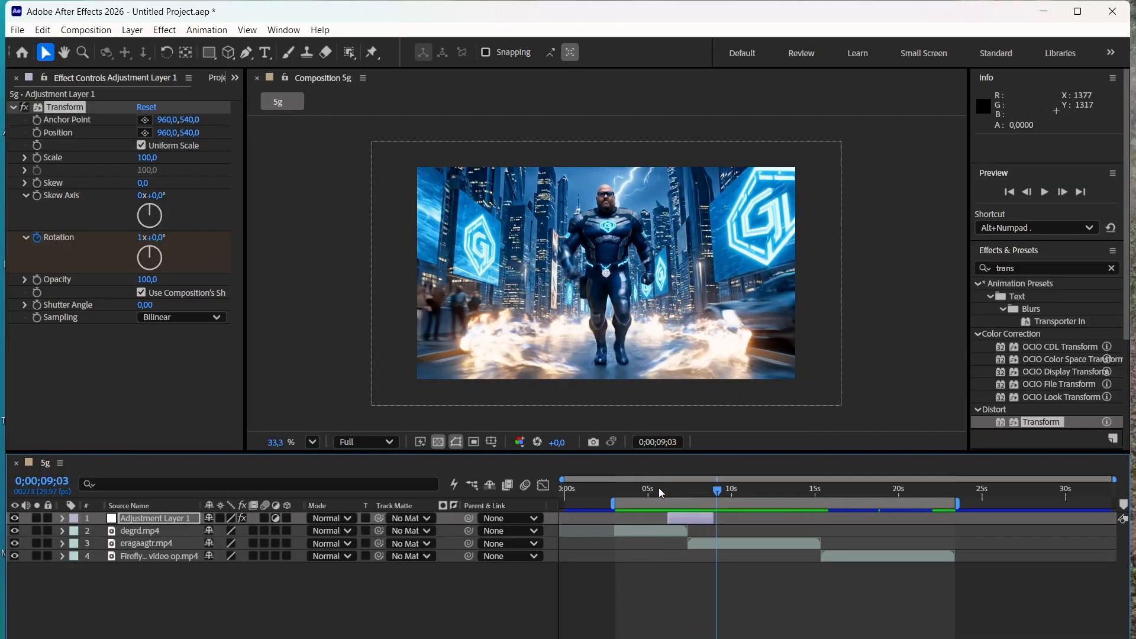
Set the composition viewer's resolution to Quarter and replay the rotation transition from 0;00;05;19.
left_click(389, 445)
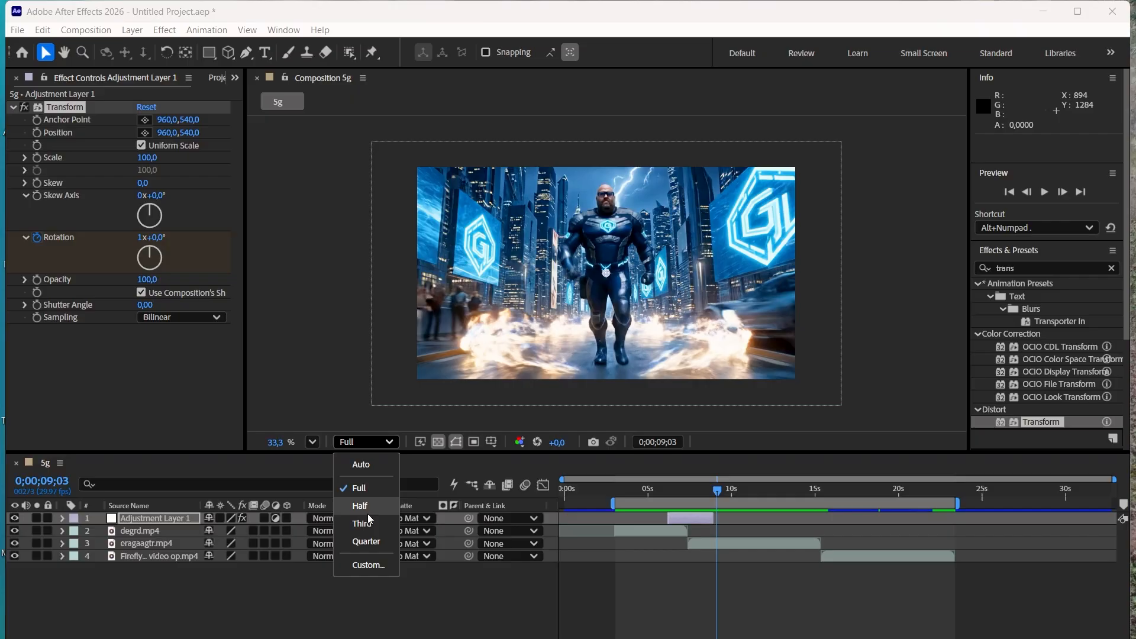
left_click(367, 541)
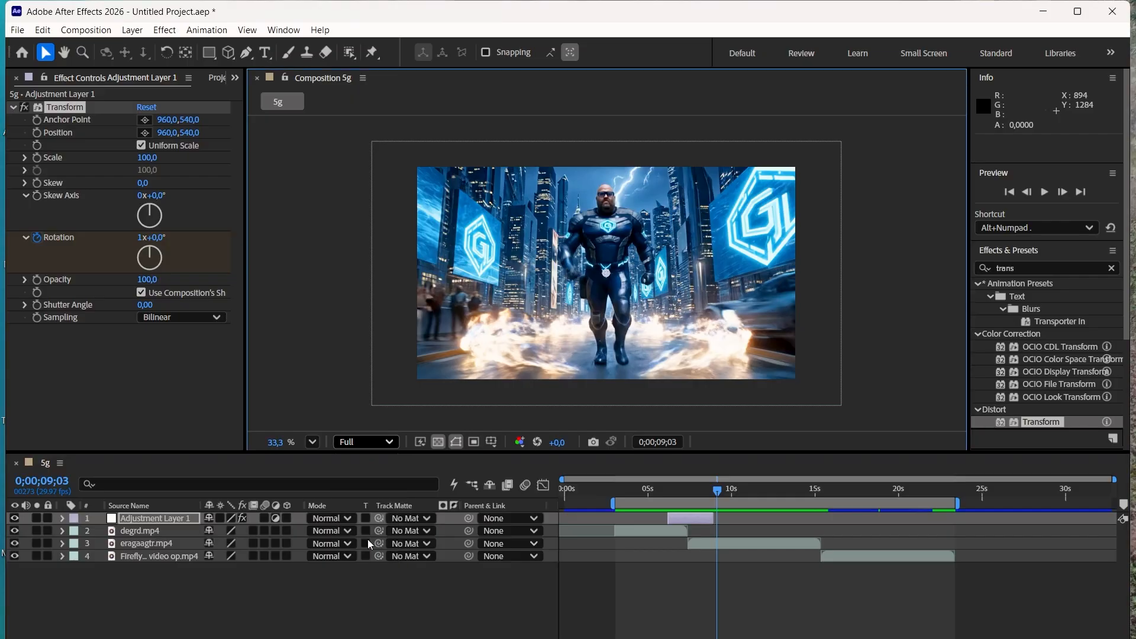
left_click(659, 478)
key("space")
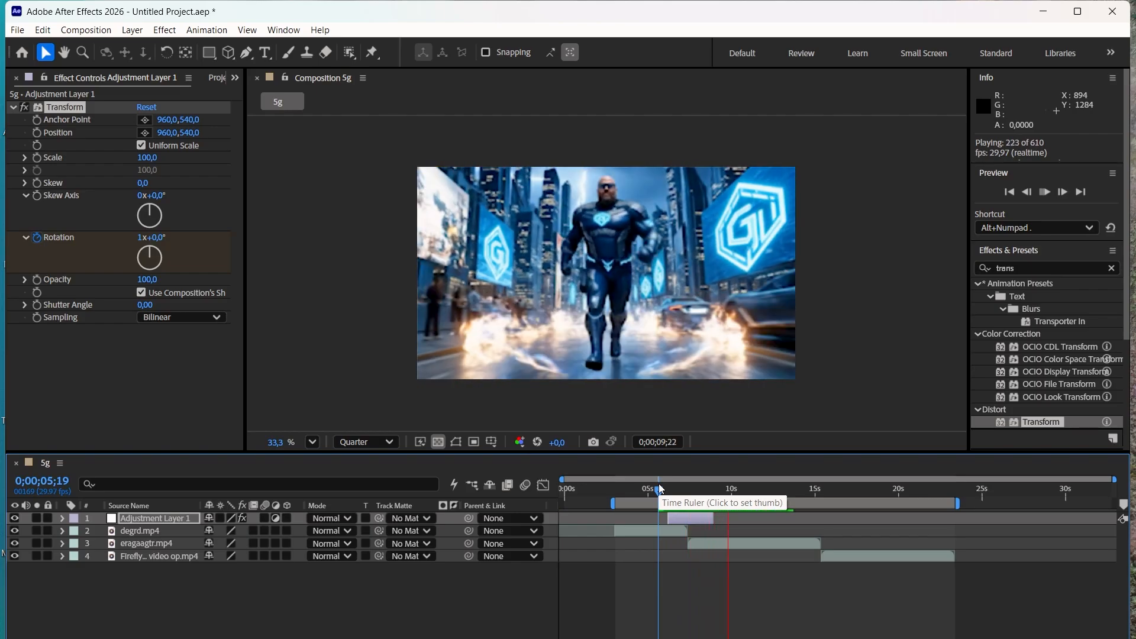
key("space")
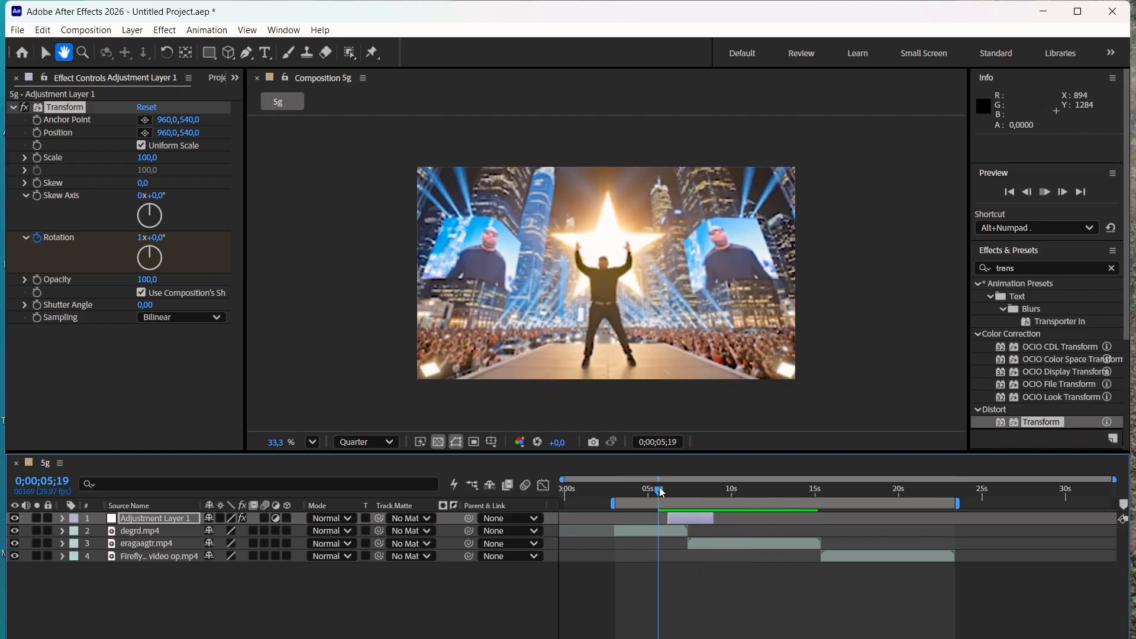
key("space")
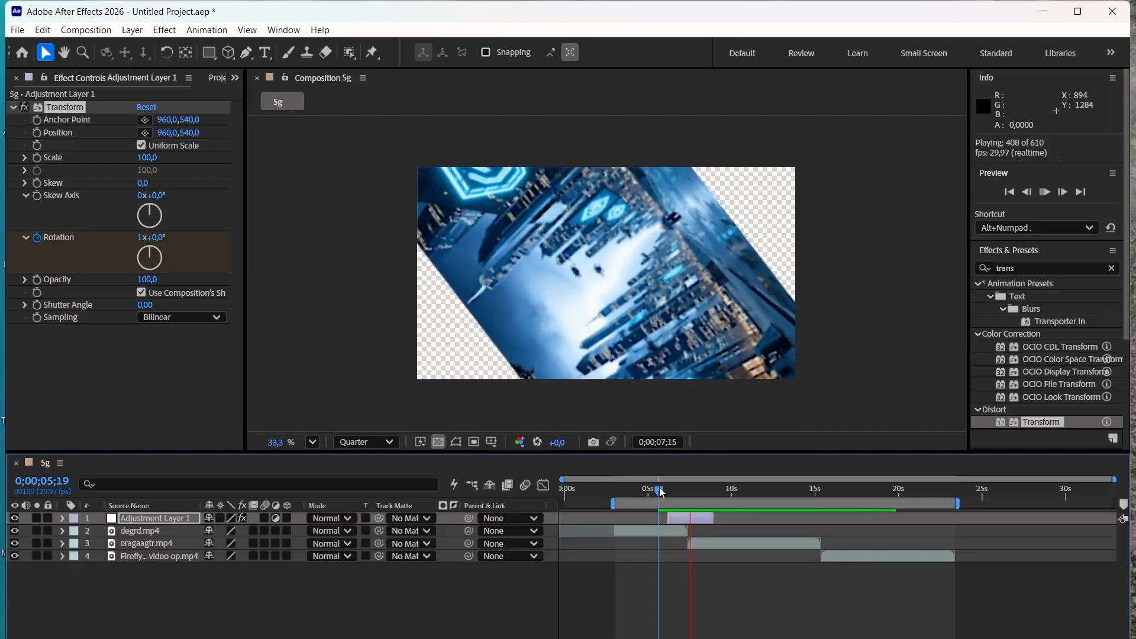
key("space")
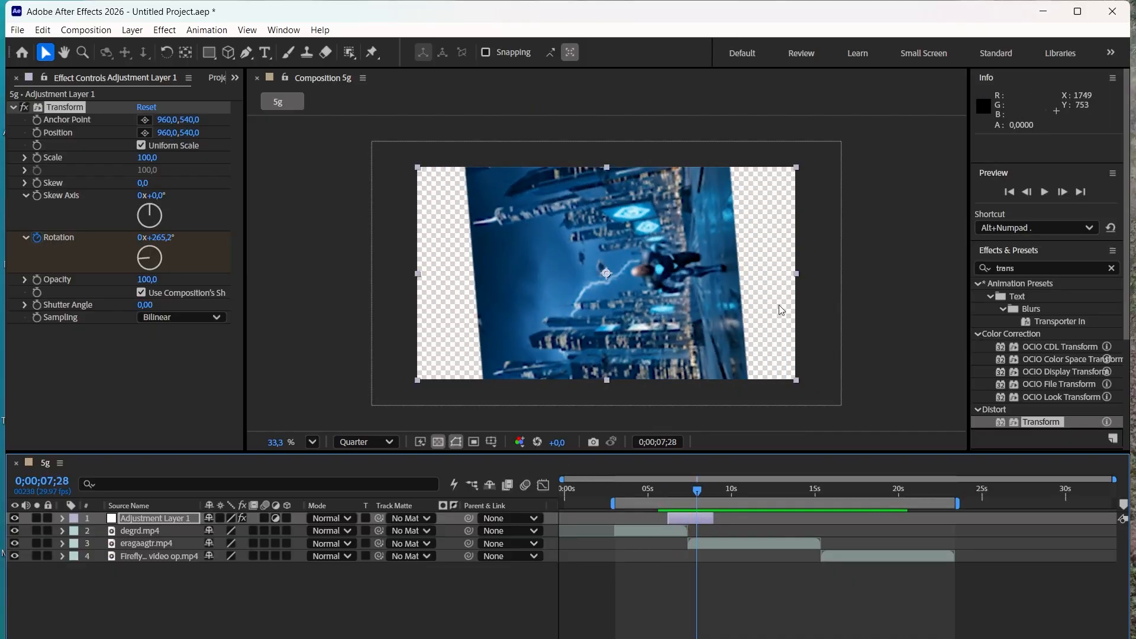
Apply the Motion Tile effect to the adjustment layer and place it above the Transform effect.
left_click(1112, 268)
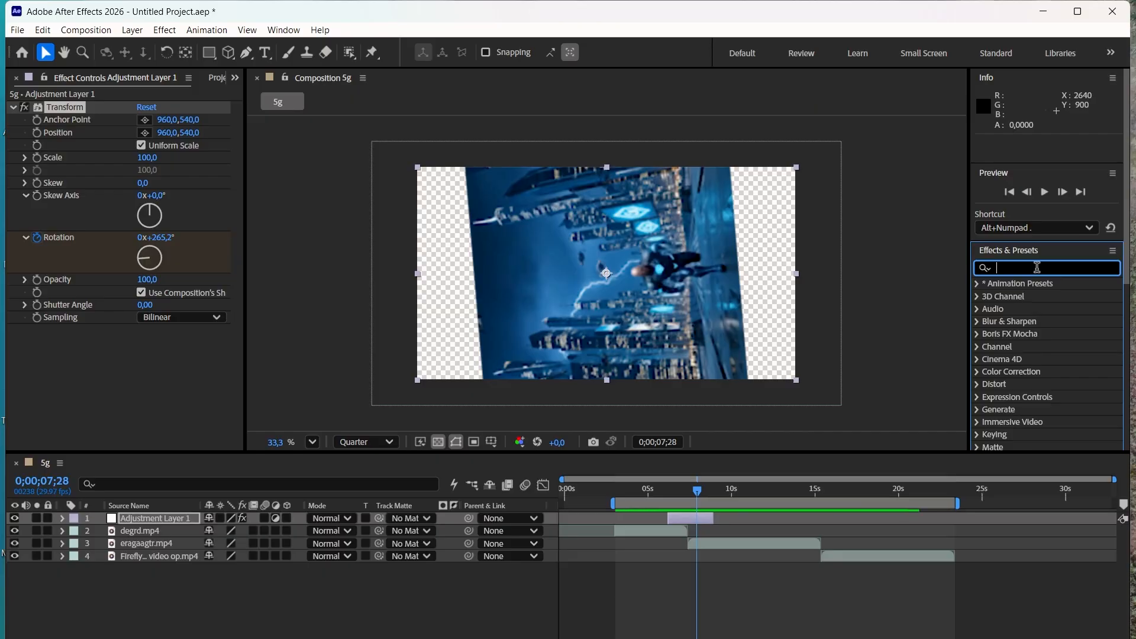
type("mit")
key("BackSpace")
key("BackSpace")
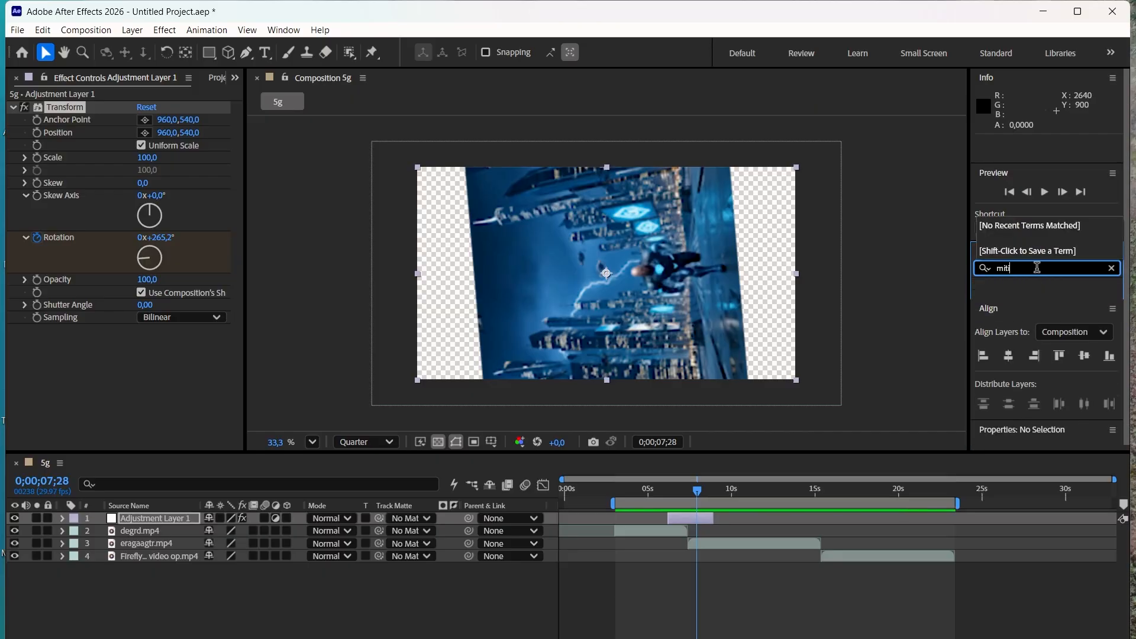
type("otion tile")
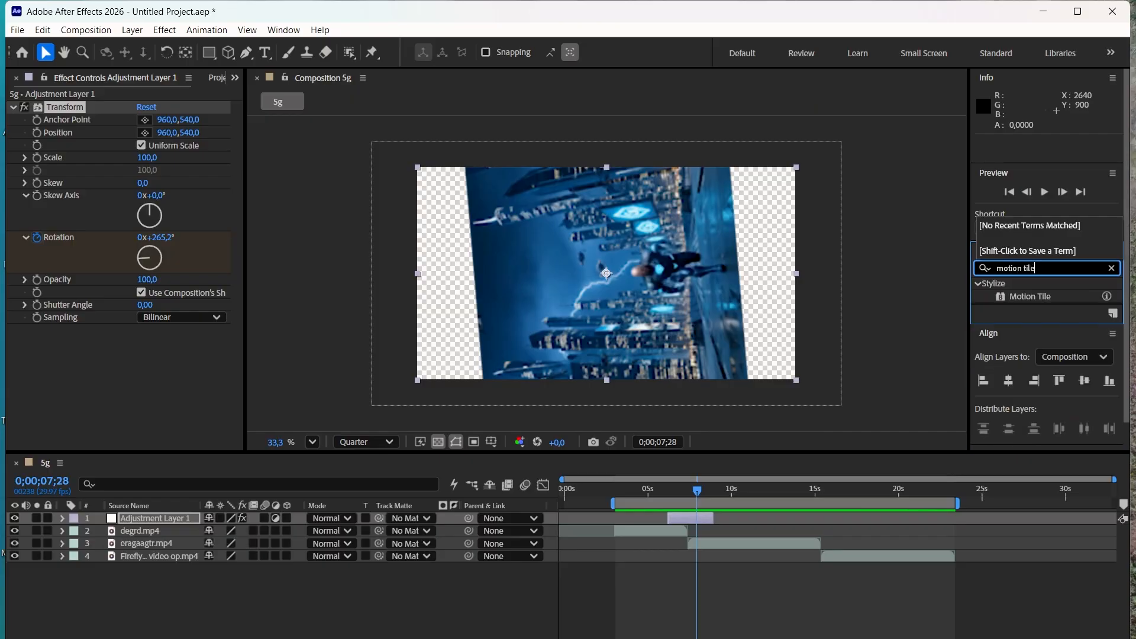
left_click_drag(1057, 299, 695, 524)
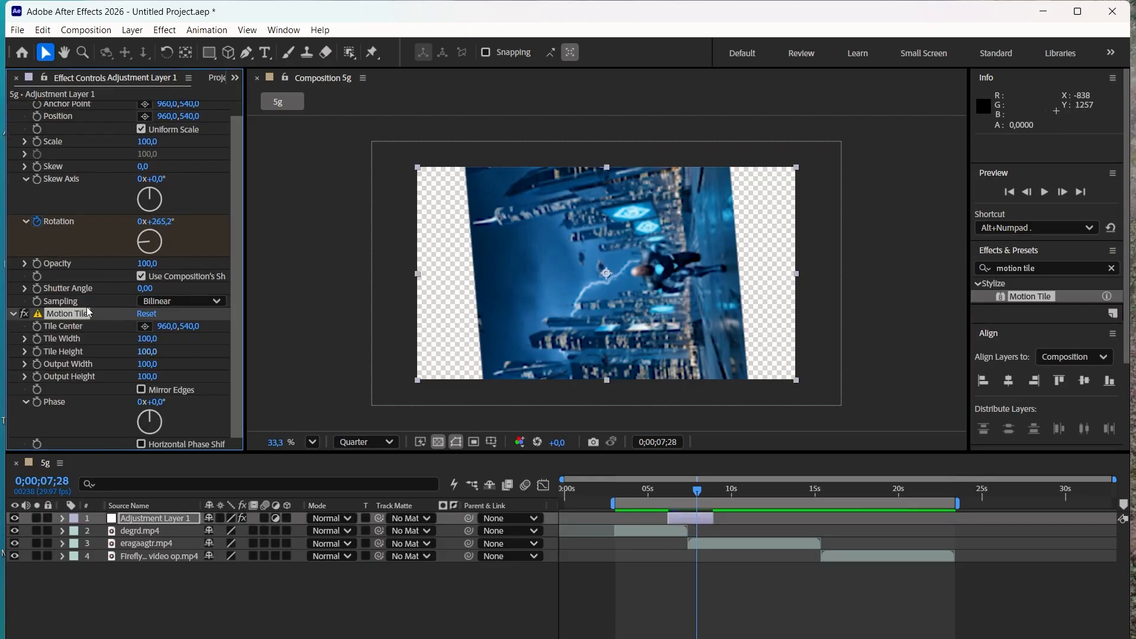
left_click_drag(69, 315, 54, 110)
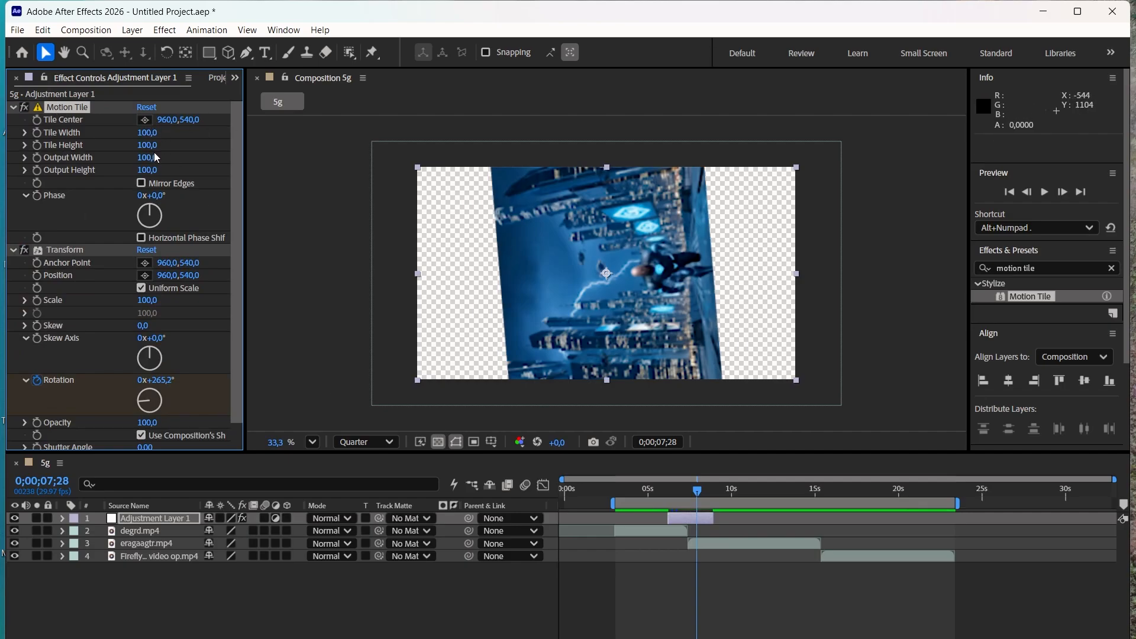
Set the Motion Tile effect's Output Width and Output Height to 190.
left_click_drag(154, 154, 156, 144)
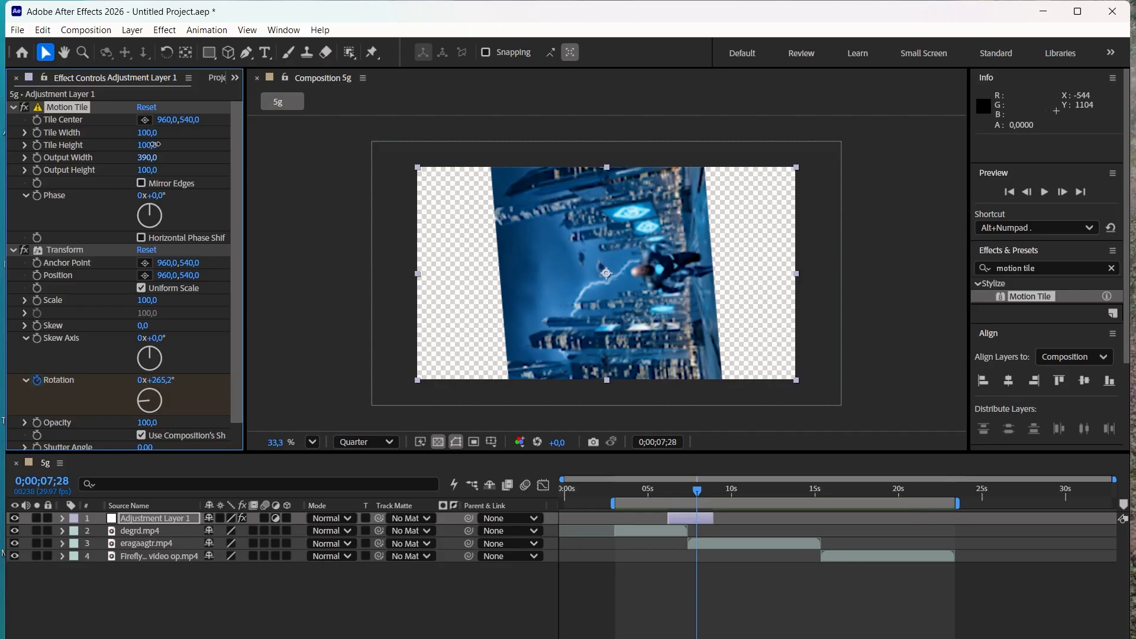
left_click(148, 157)
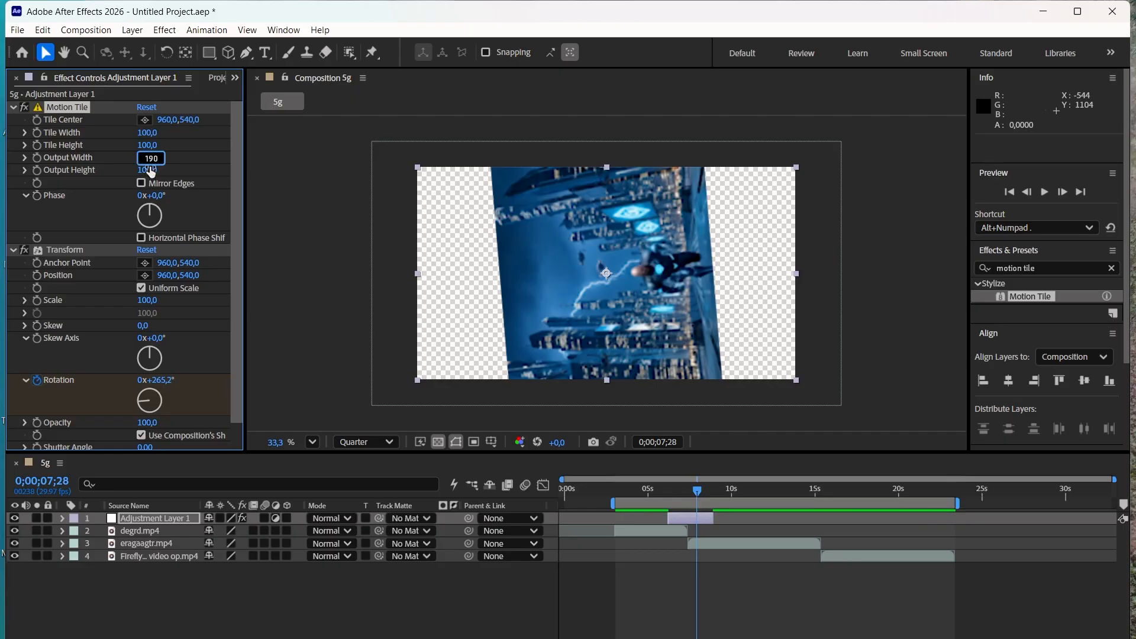
key("Return")
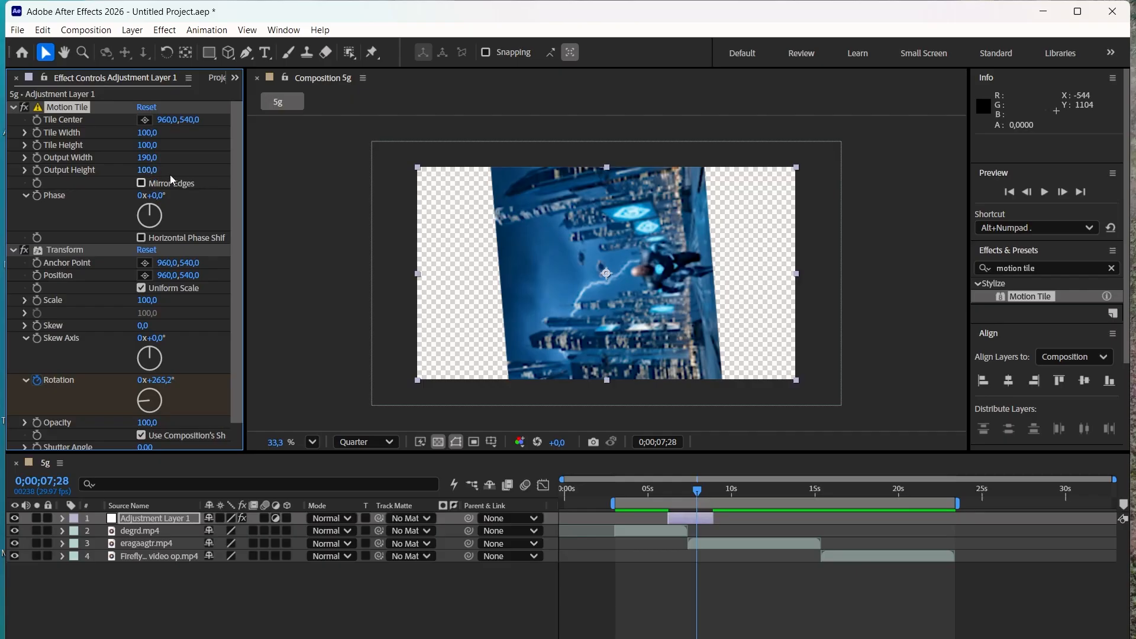
left_click(148, 169)
Preview the tiled spin transition from 0;00;05;12.
left_click(656, 499)
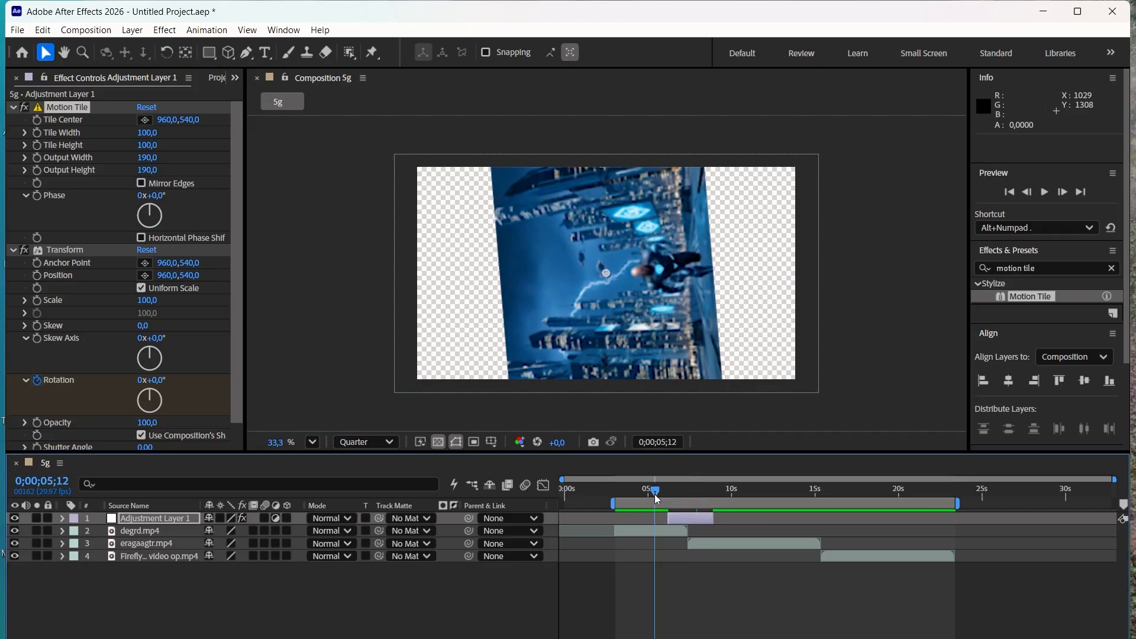
key("space")
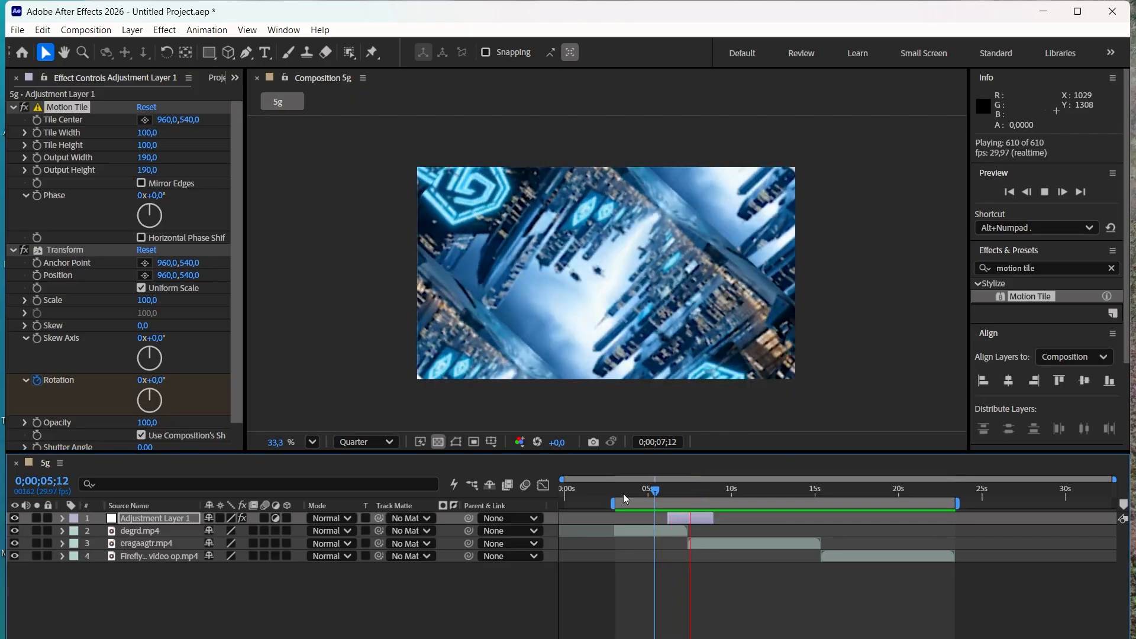
key("space")
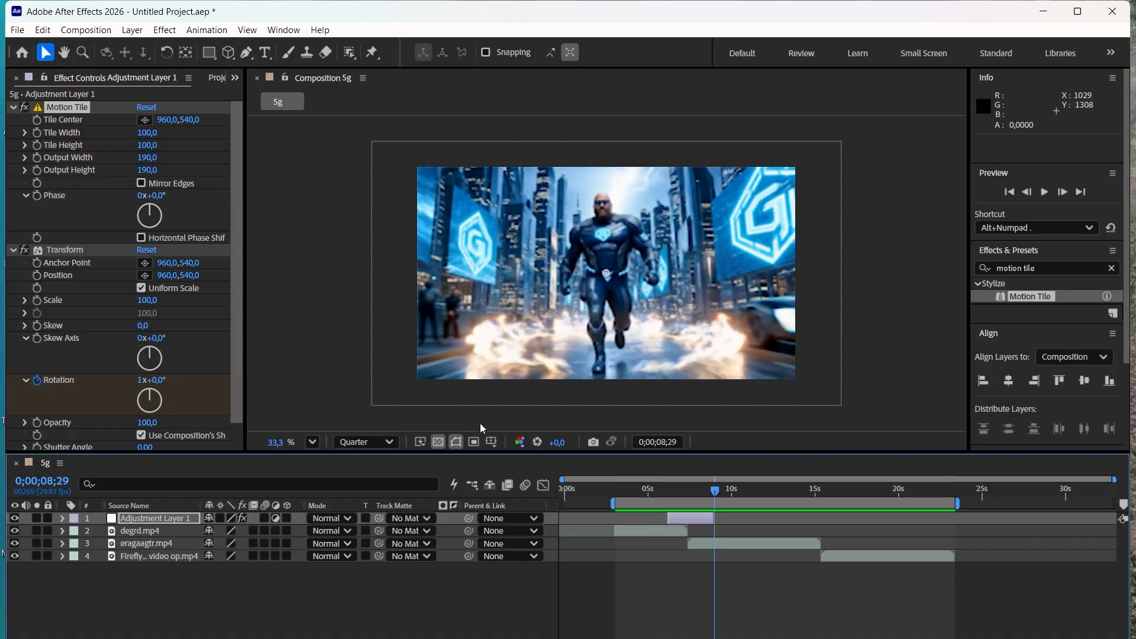
Enable Mirror Edges for the Motion Tile effect and replay the transition from 0;00;04;29.
left_click(142, 182)
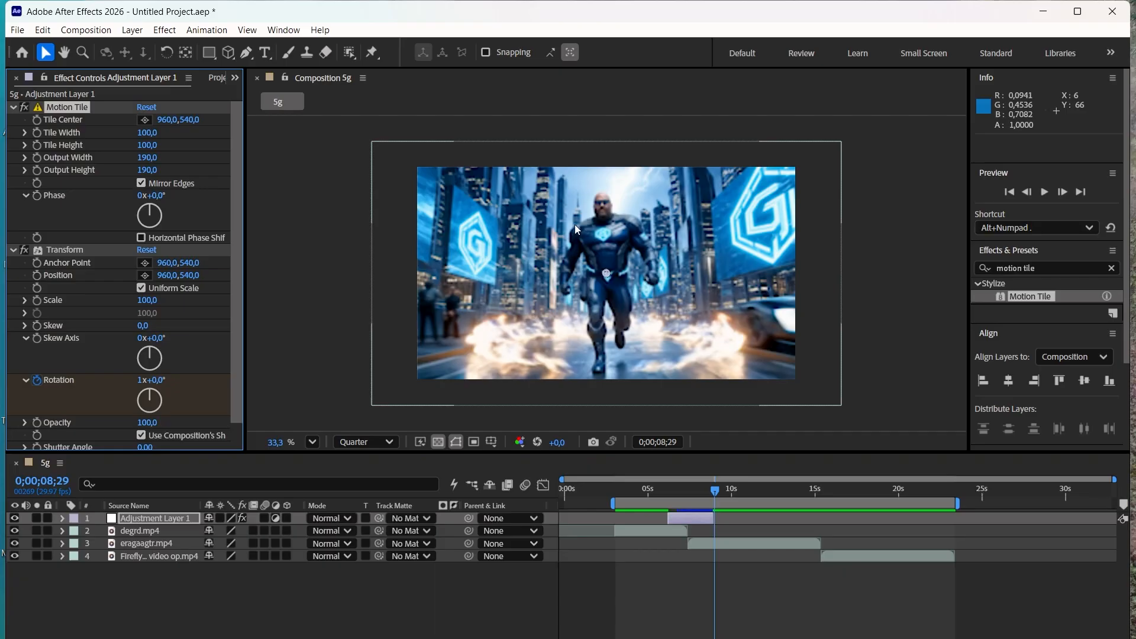
left_click(648, 490)
key("space")
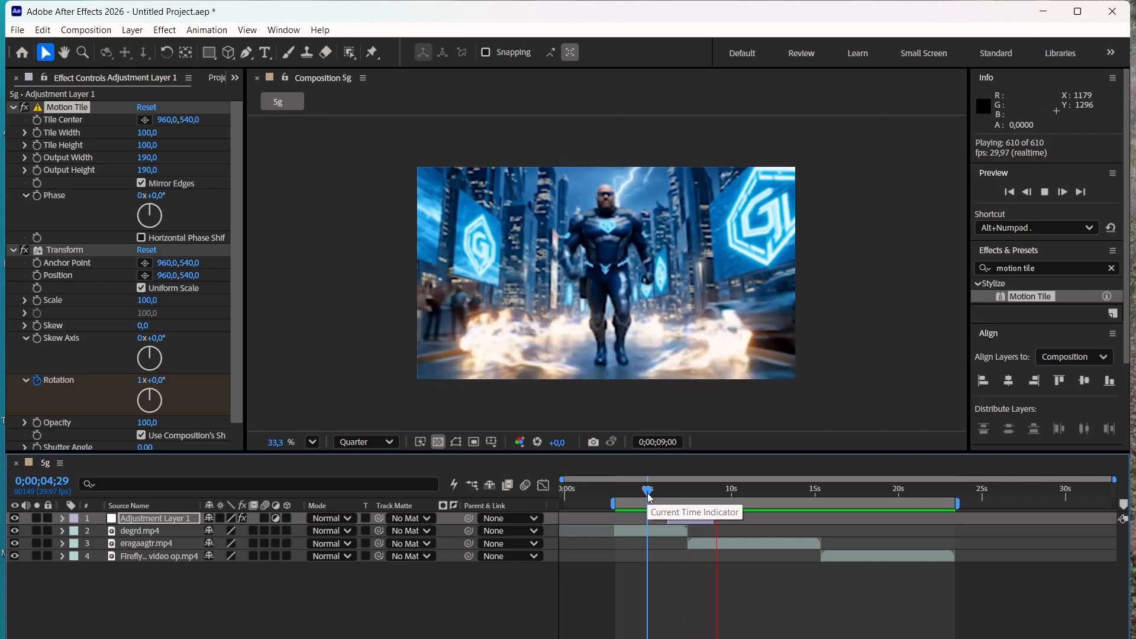
key("space")
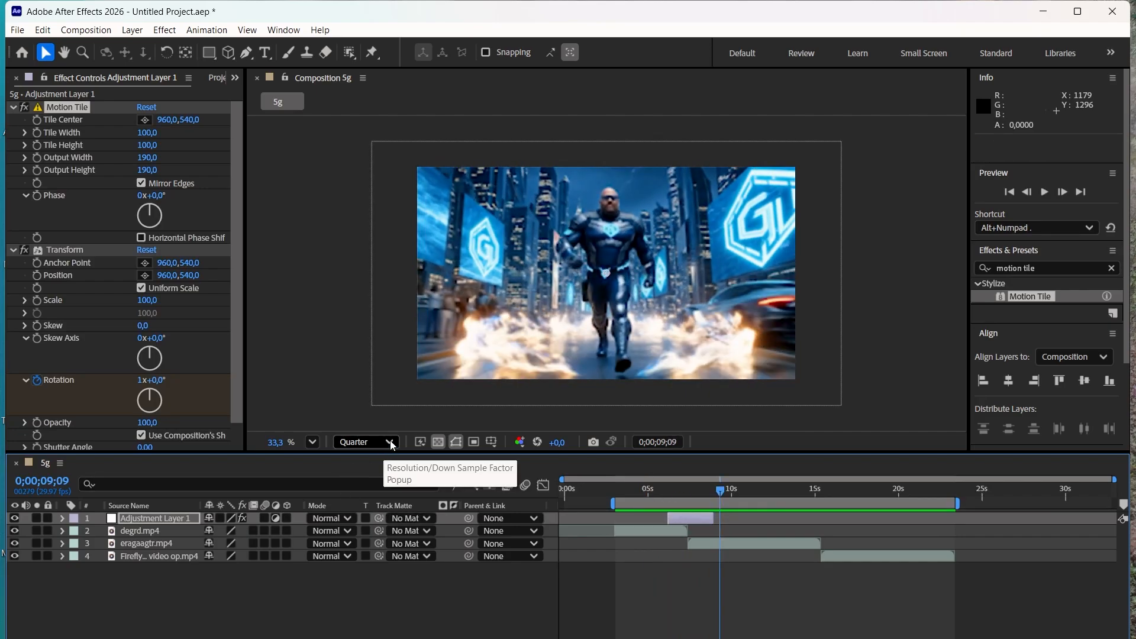
Set the composition viewer's resolution to Full and inspect the transition at 0;00;08;04.
left_click(390, 443)
left_click(364, 489)
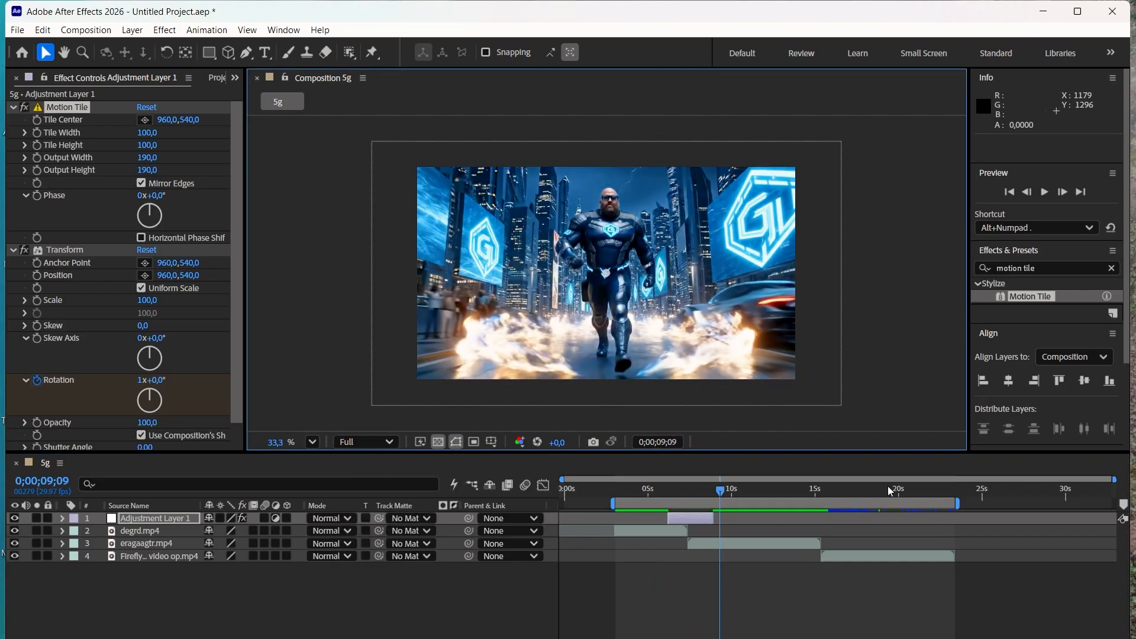
left_click_drag(626, 489, 701, 482)
left_click(700, 516)
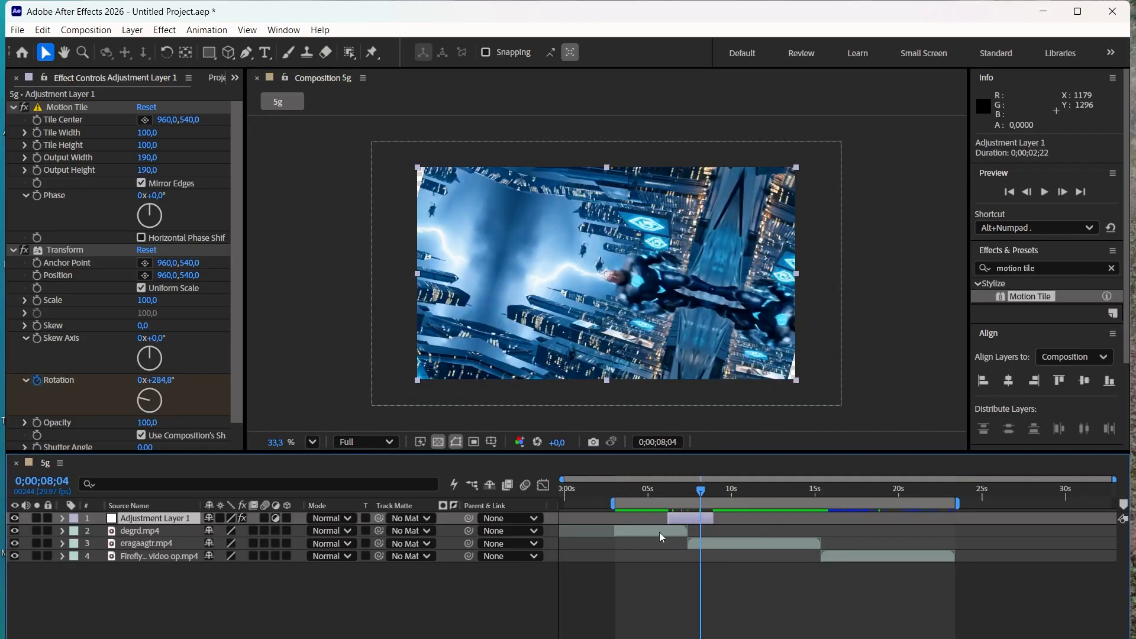
left_click(173, 595)
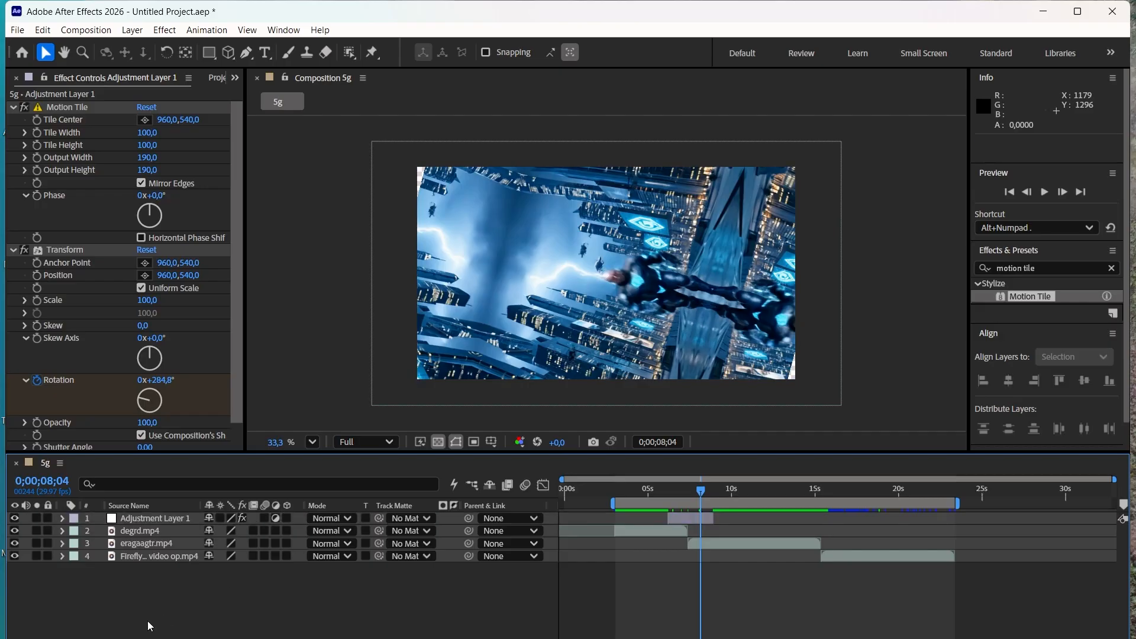
Pre-compose Adjustment Layer 1, moving all attributes into the new composition and adjusting its duration to the layer's time span.
left_click(140, 522)
right_click(141, 522)
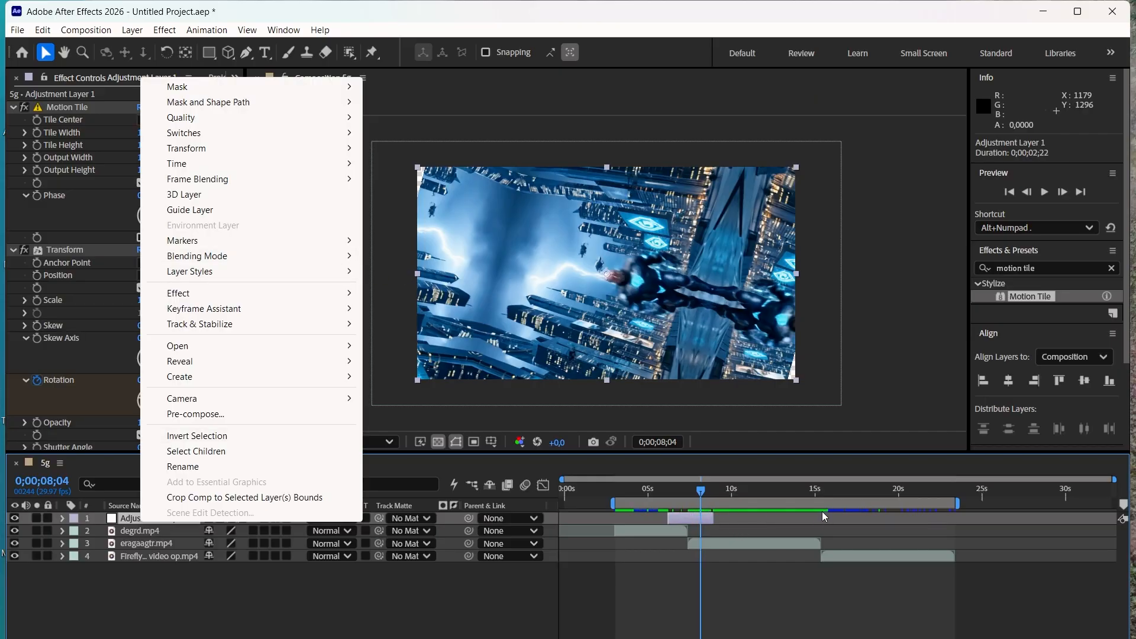
left_click(256, 413)
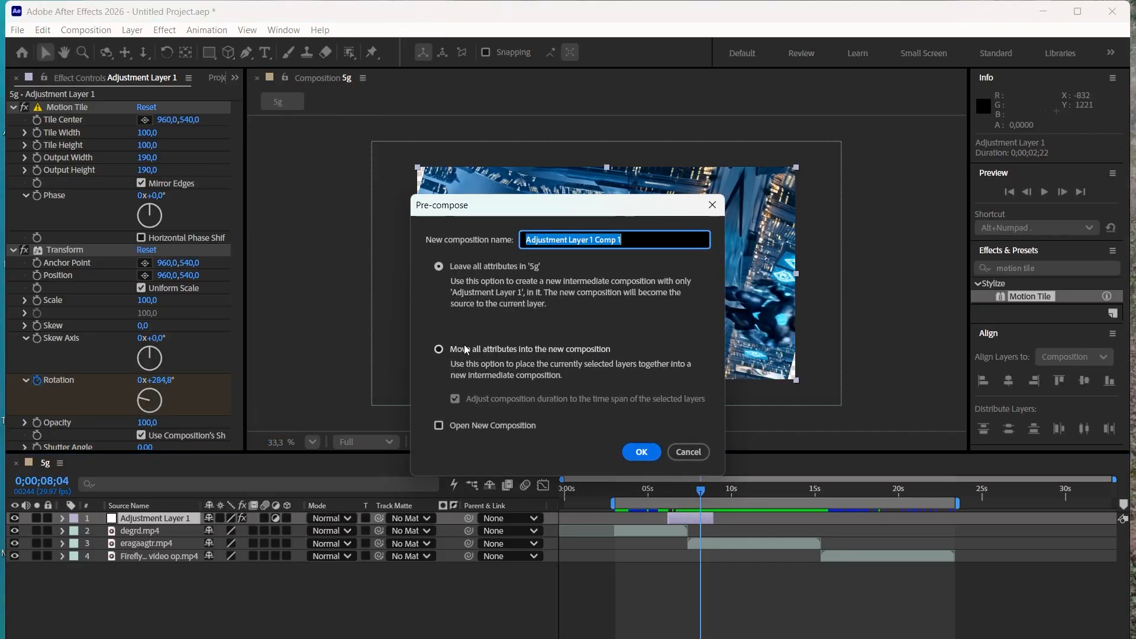
left_click(439, 350)
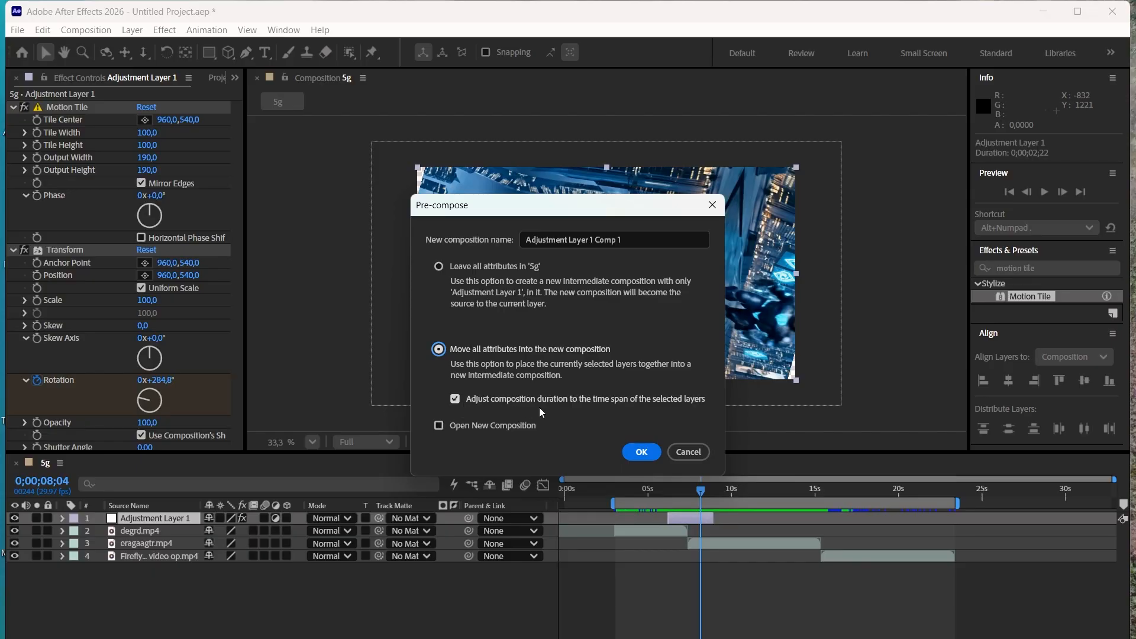
left_click(641, 448)
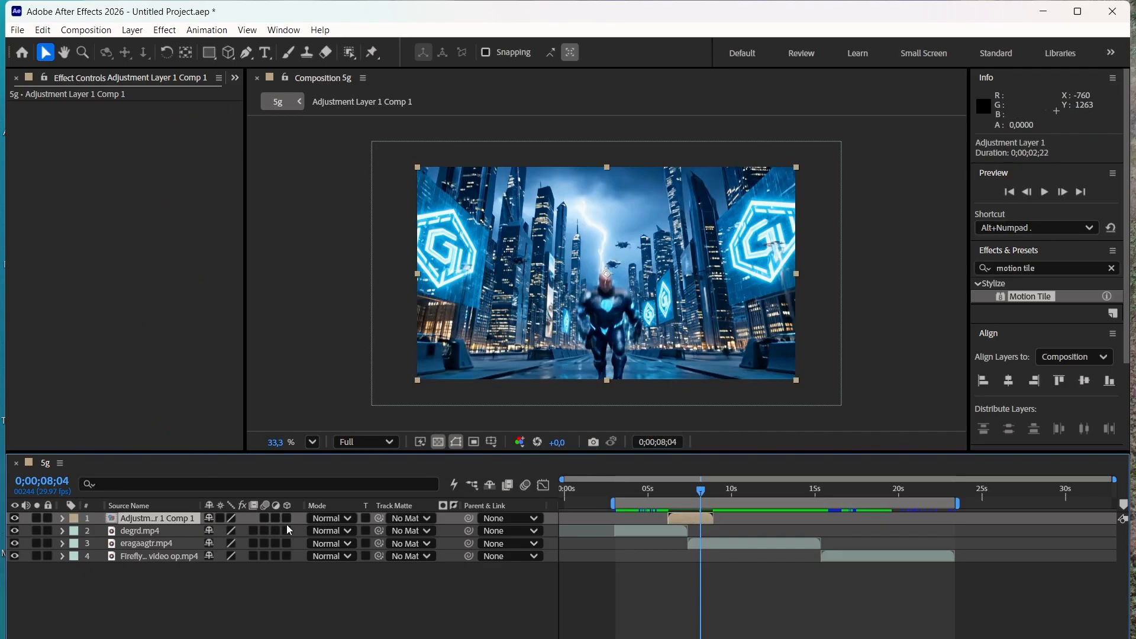
Preview the pre-composed transition from 0;00;05;12.
left_click(655, 492)
key("space")
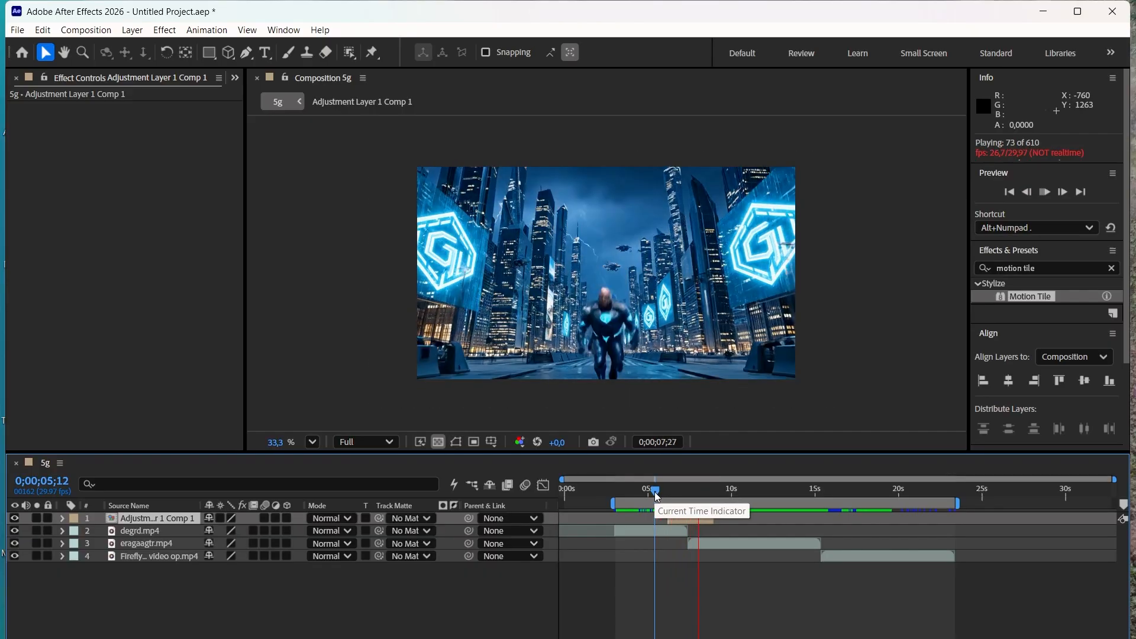
key("space")
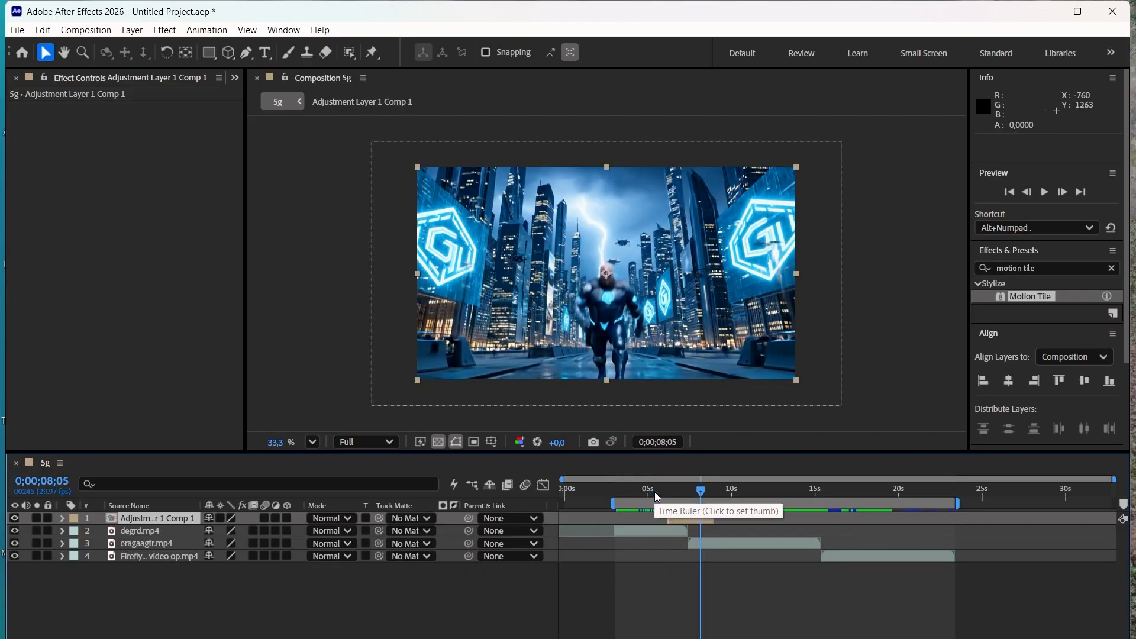
Turn on Collapse Transformations for the Adjustment Layer 1 Comp 1 layer and replay the transition from 0;00;05;03.
left_click(220, 519)
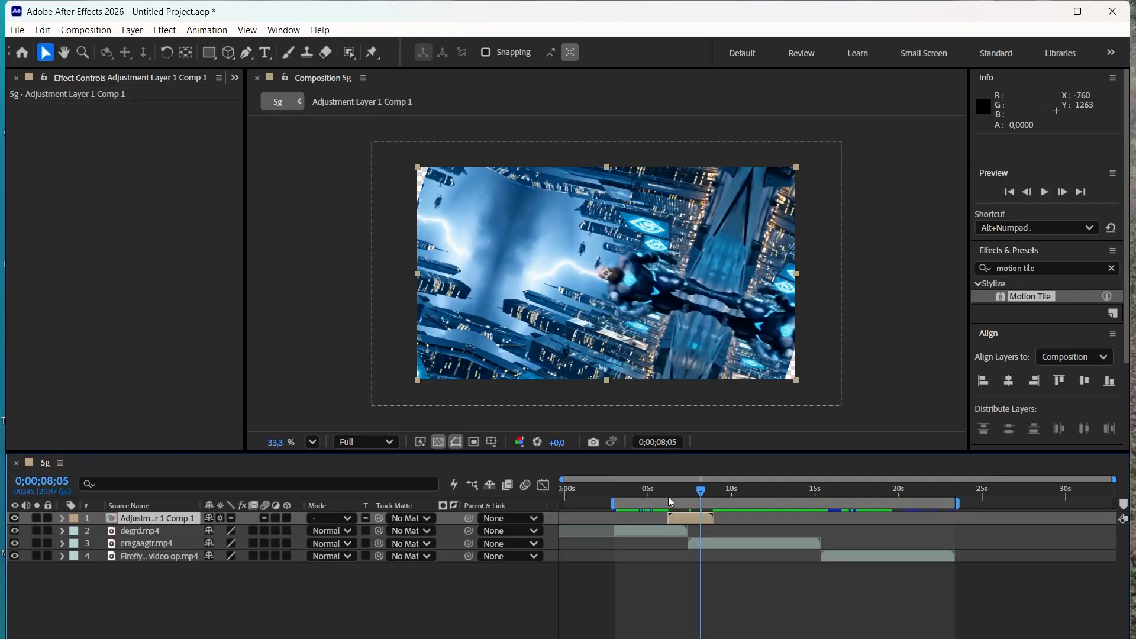
left_click(652, 494)
key("space")
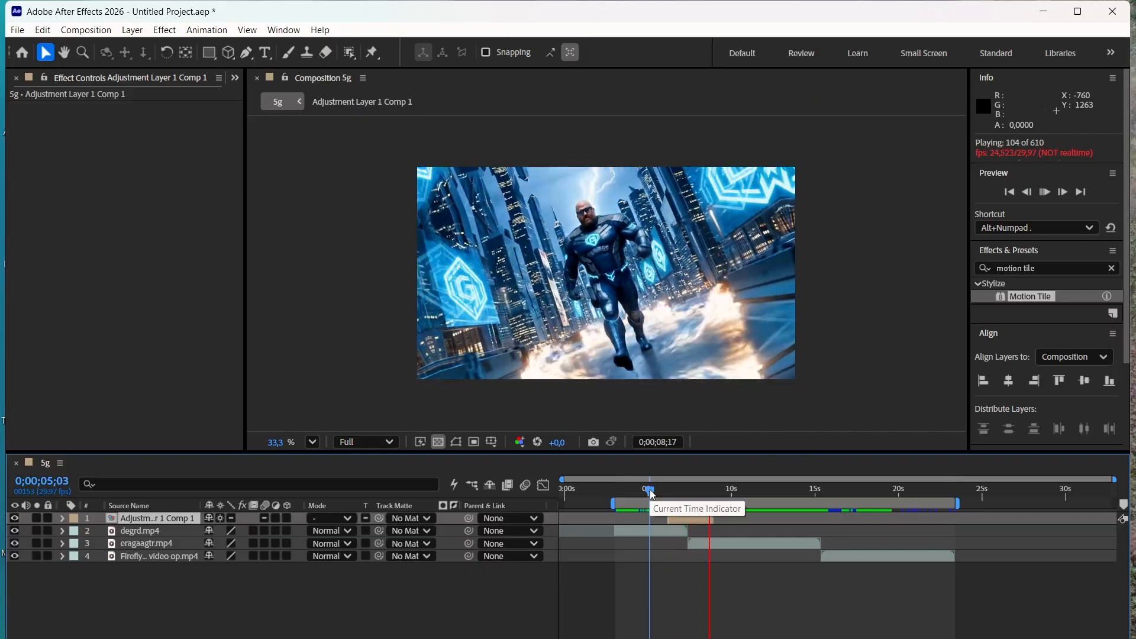
key("space")
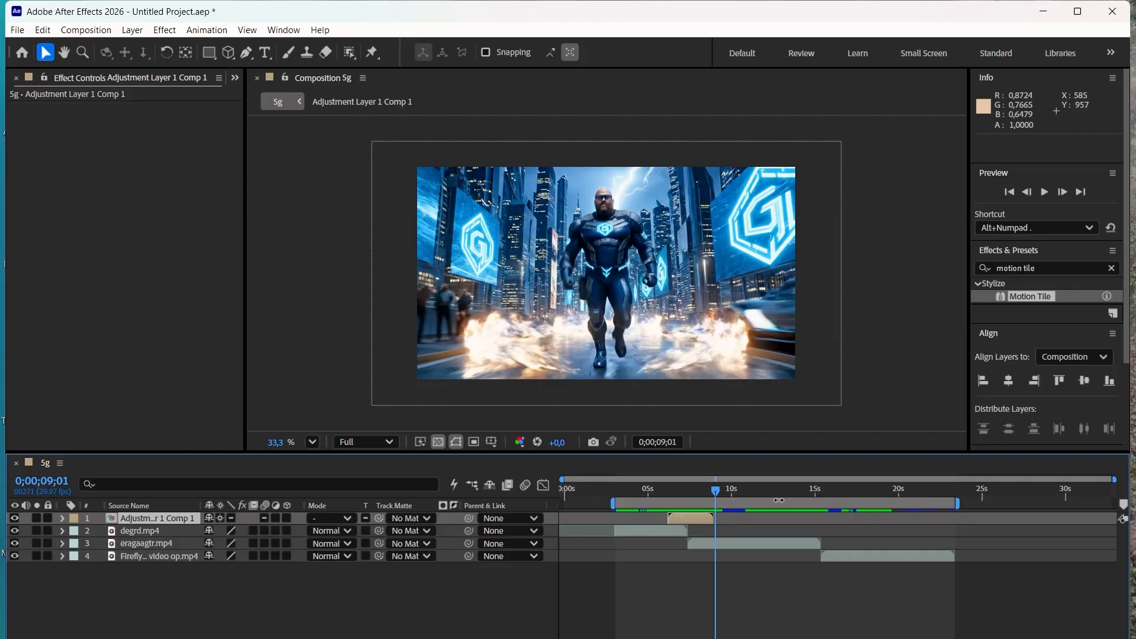
Add a second copy of Adjustment Layer 1 Comp 1 as the top layer, over the cut between eragaagtr.mp4 and the Firefly clip.
left_click(235, 77)
left_click(264, 117)
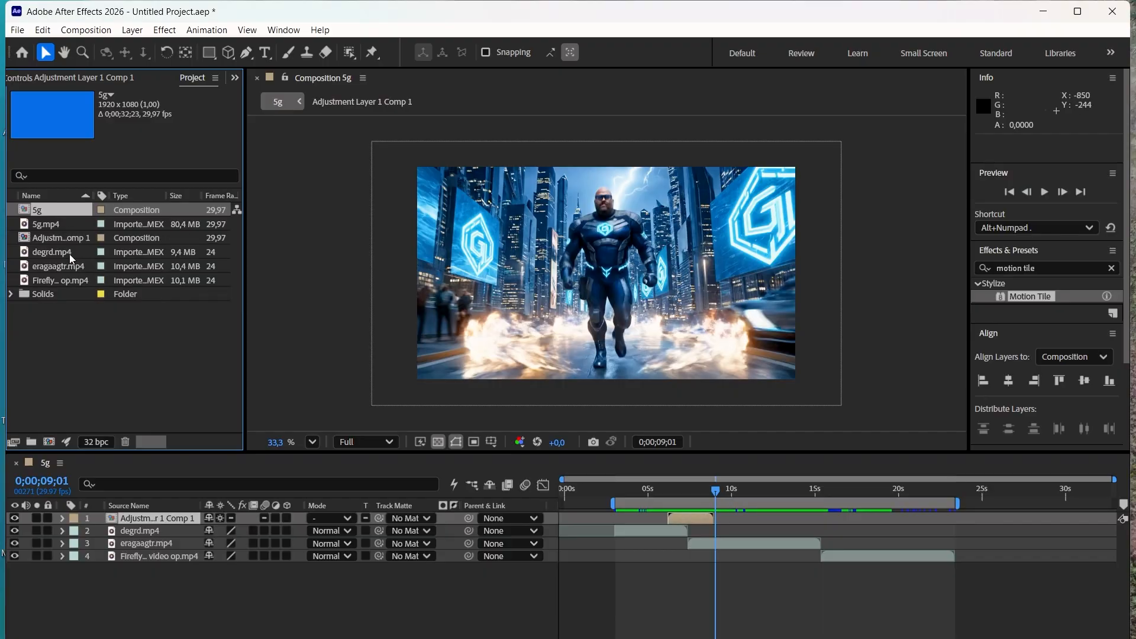
left_click(64, 241)
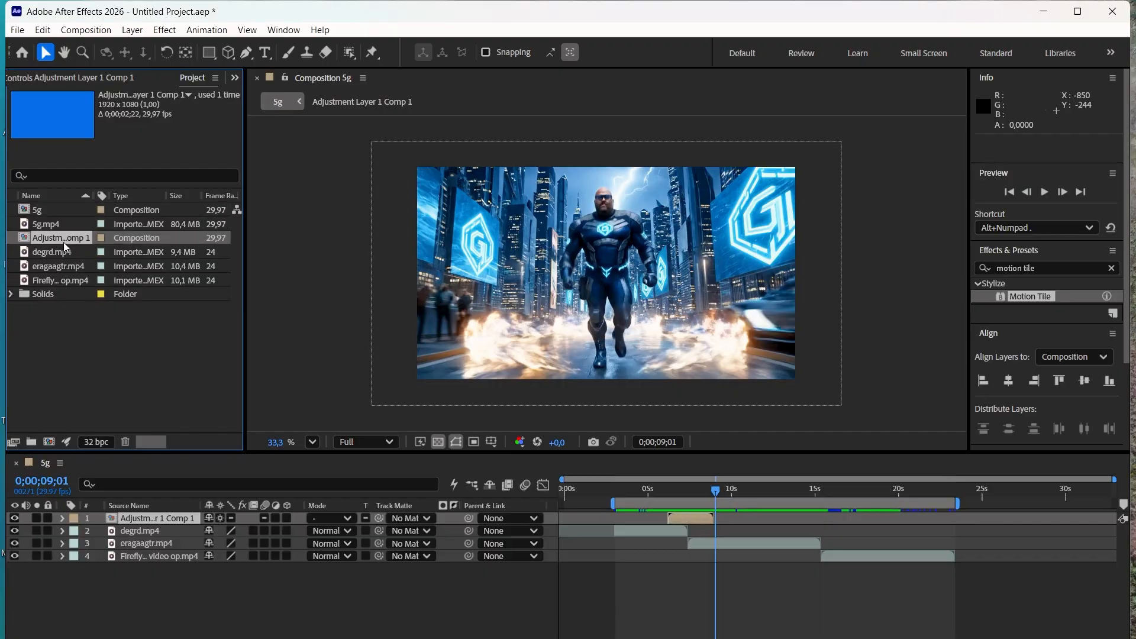
left_click_drag(62, 243, 827, 519)
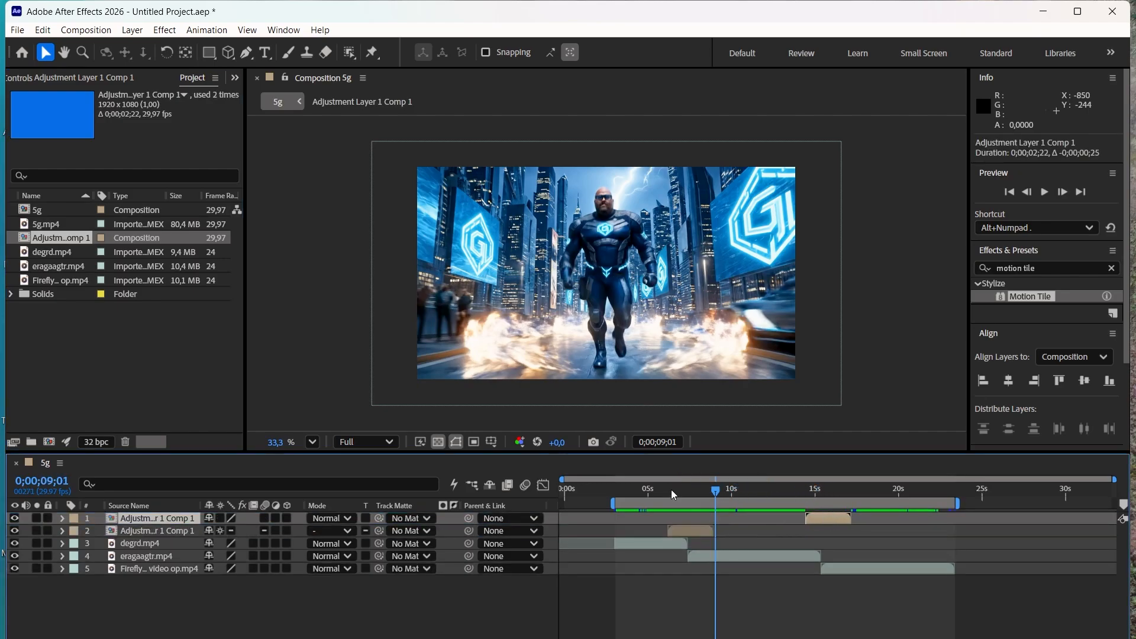
Preview the sequence from 0;00;03;23 through the second cut.
left_click(628, 490)
key("space")
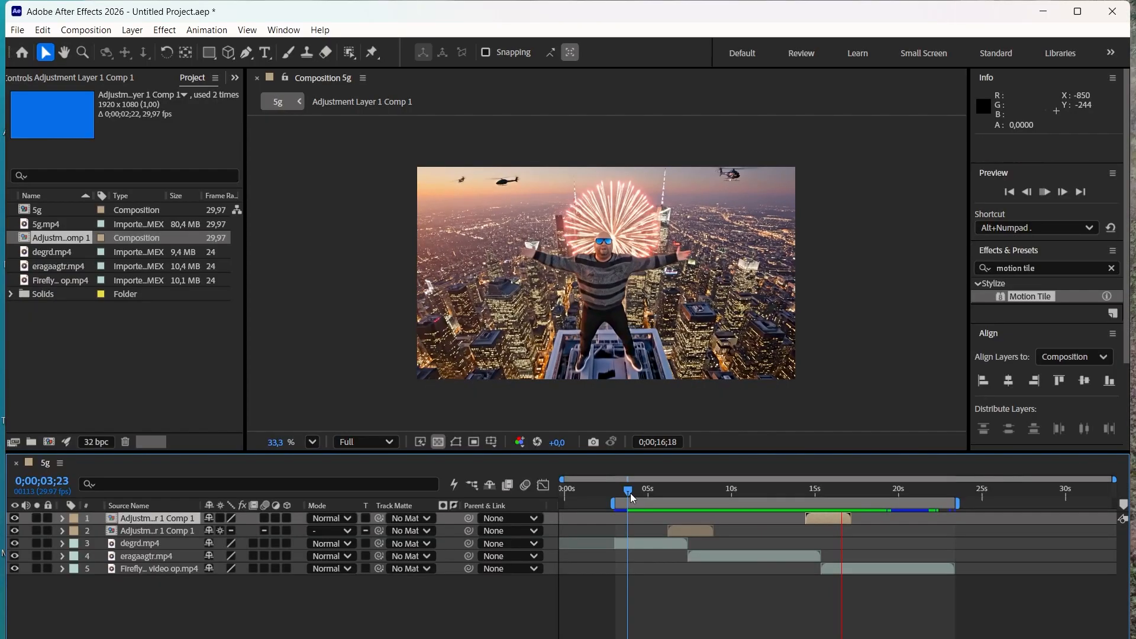
key("space")
Turn on Collapse Transformations for the second Adjustment Layer 1 Comp 1 layer and preview its transition from 0;00;13;11.
left_click(220, 518)
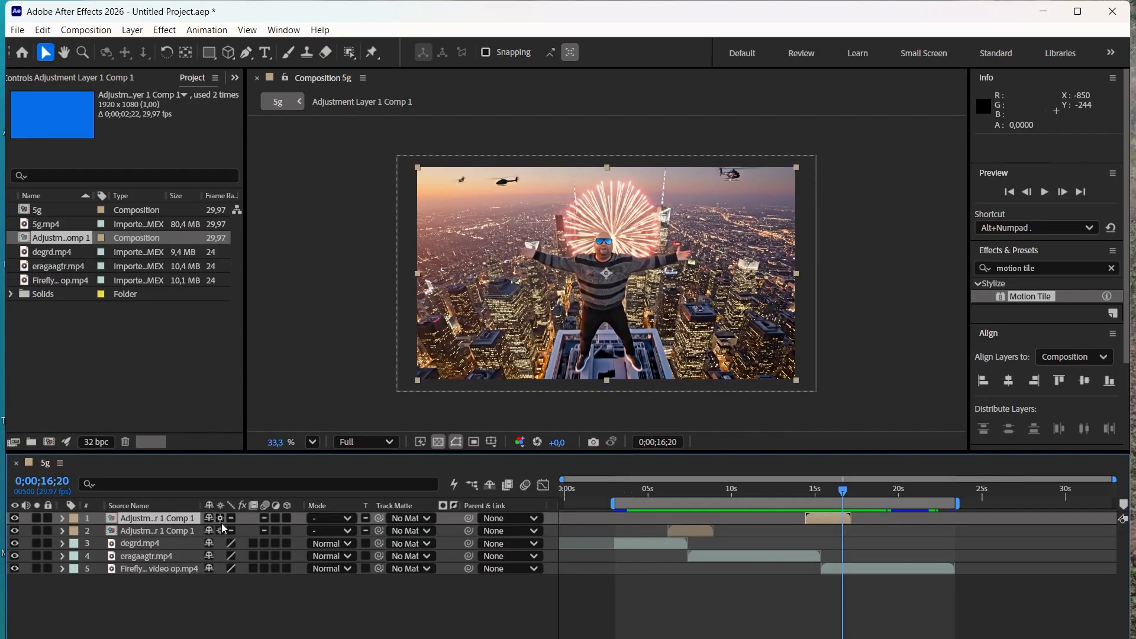
left_click(788, 491)
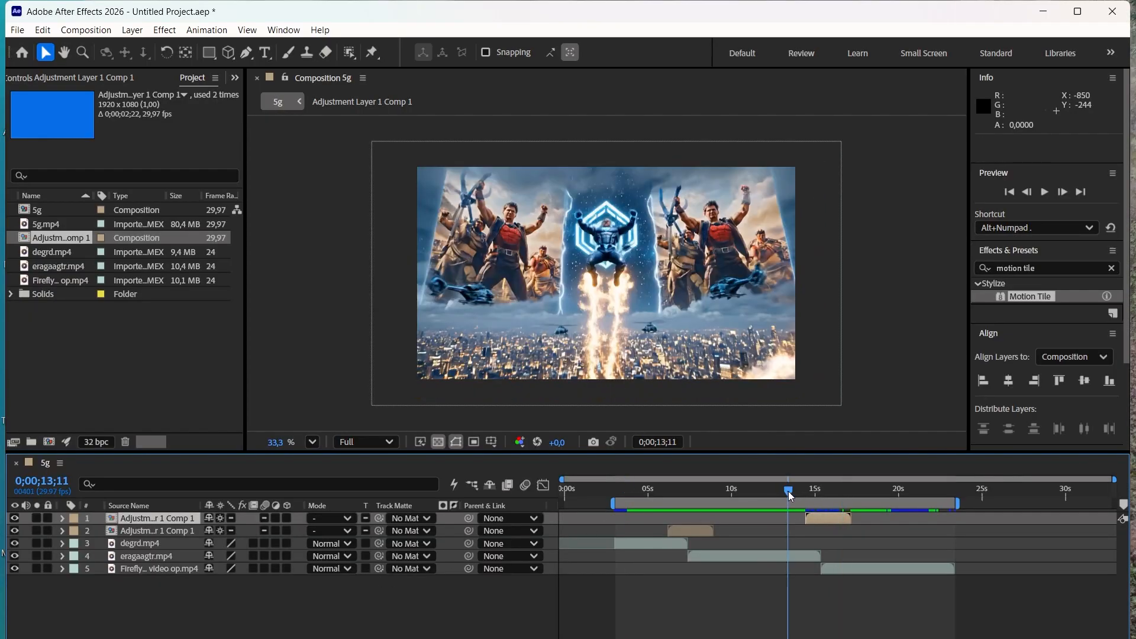
key("space")
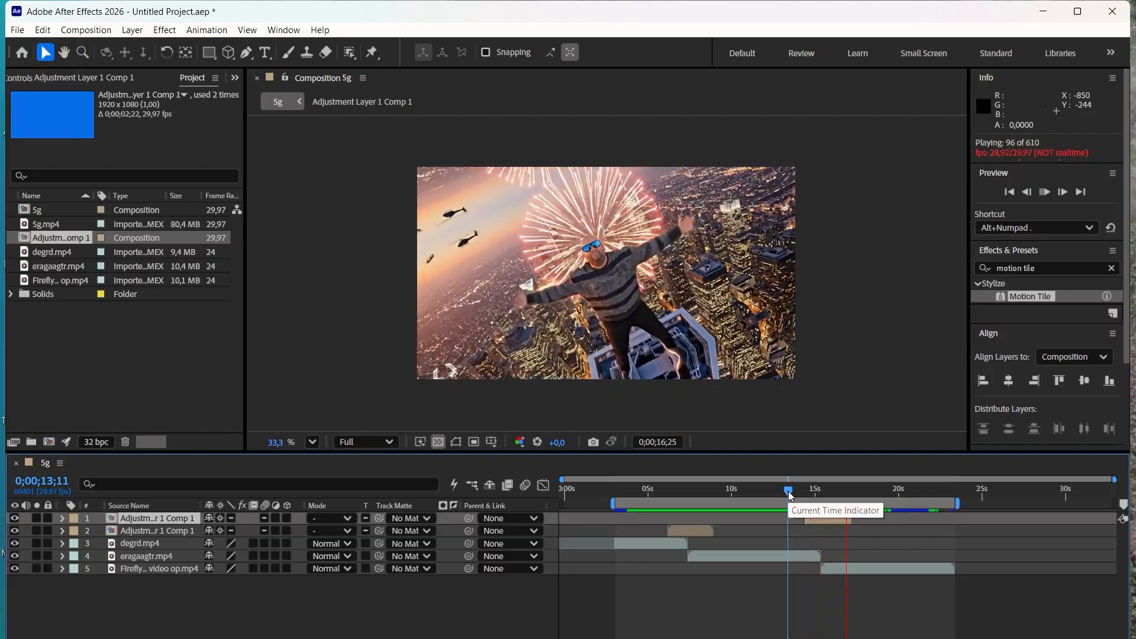
key("space")
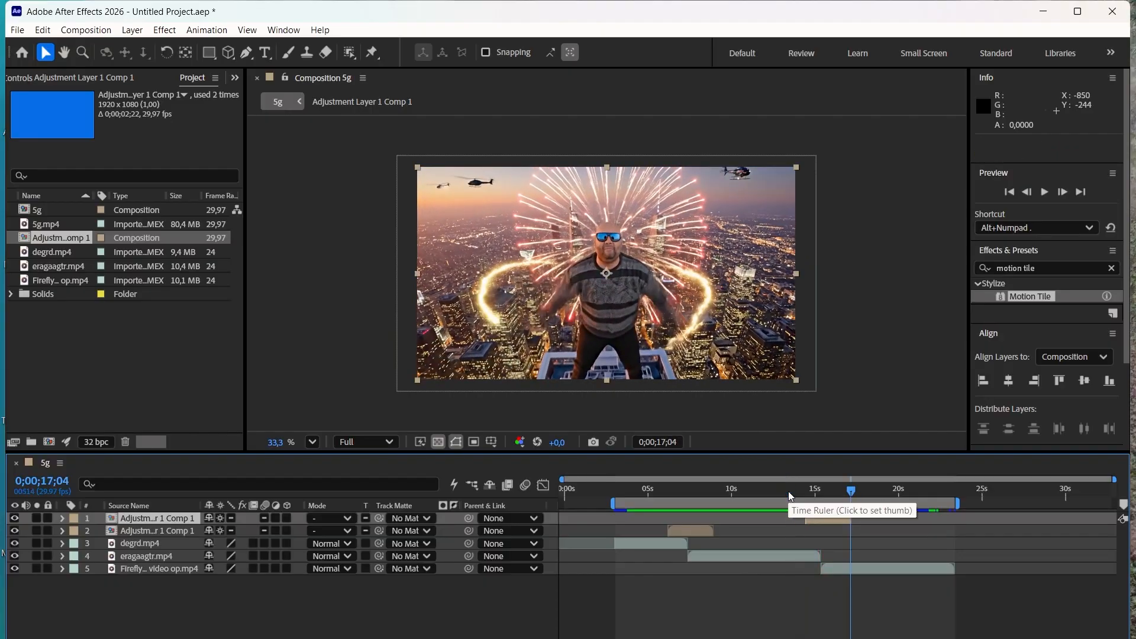
Set the composition viewer's resolution to Half and preview both transitions from 0;00;03;19.
left_click(663, 496)
left_click(688, 529)
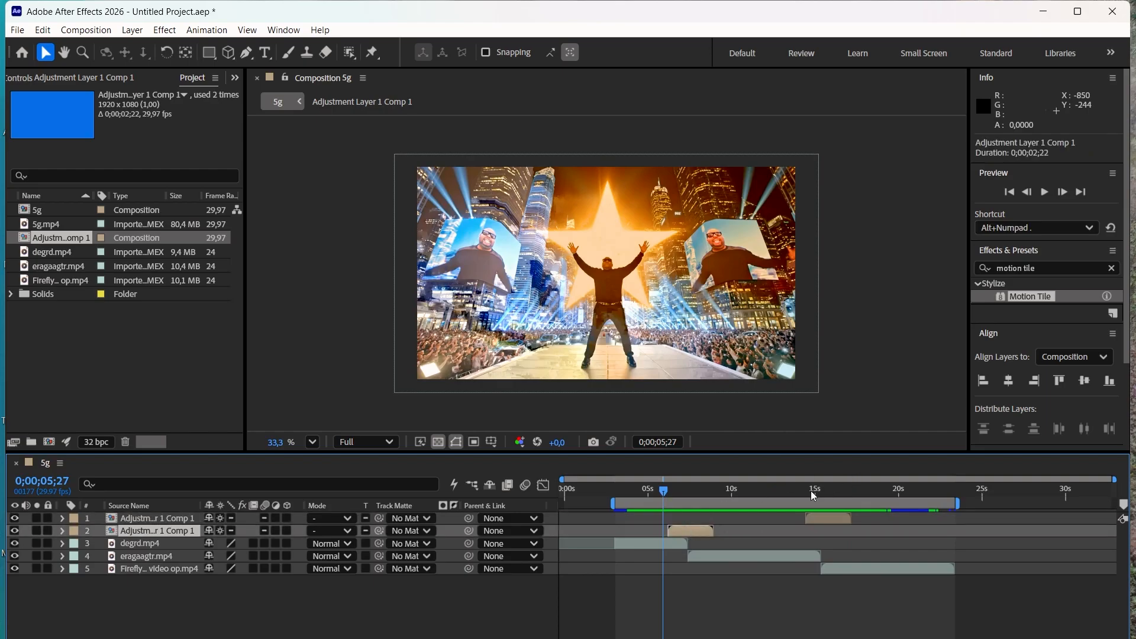
left_click_drag(806, 491, 624, 500)
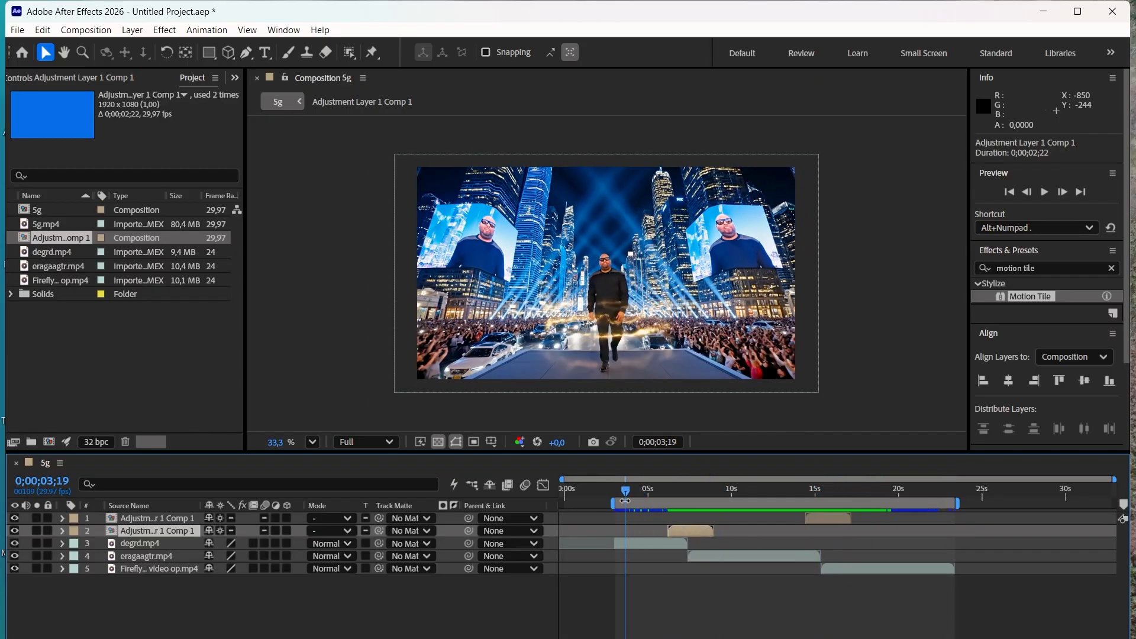
left_click(391, 447)
left_click(375, 507)
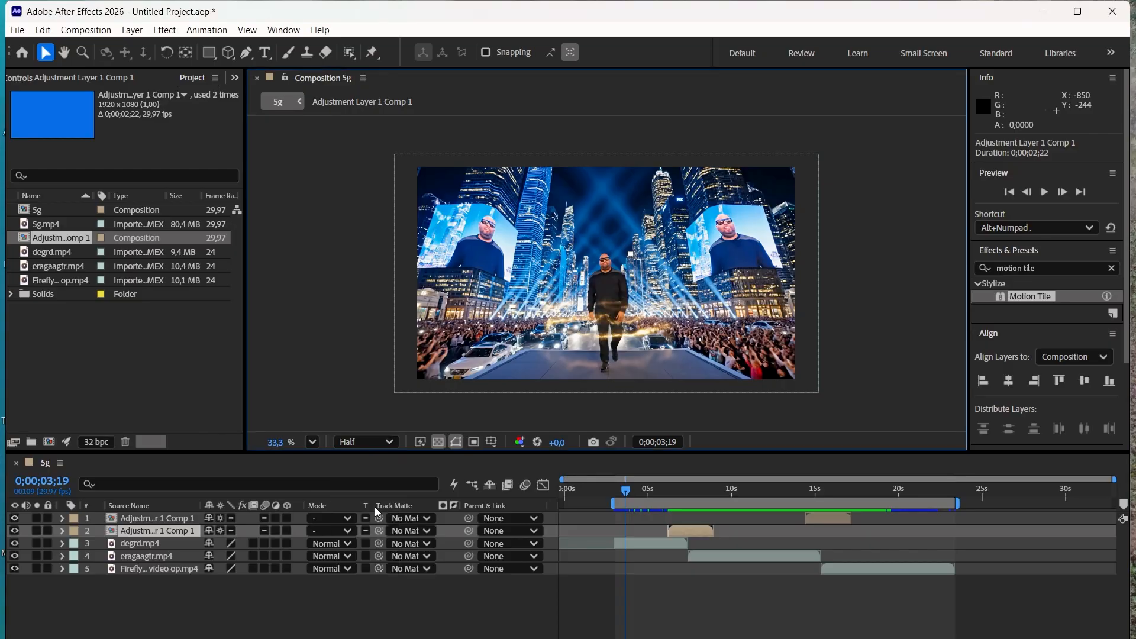
key("space")
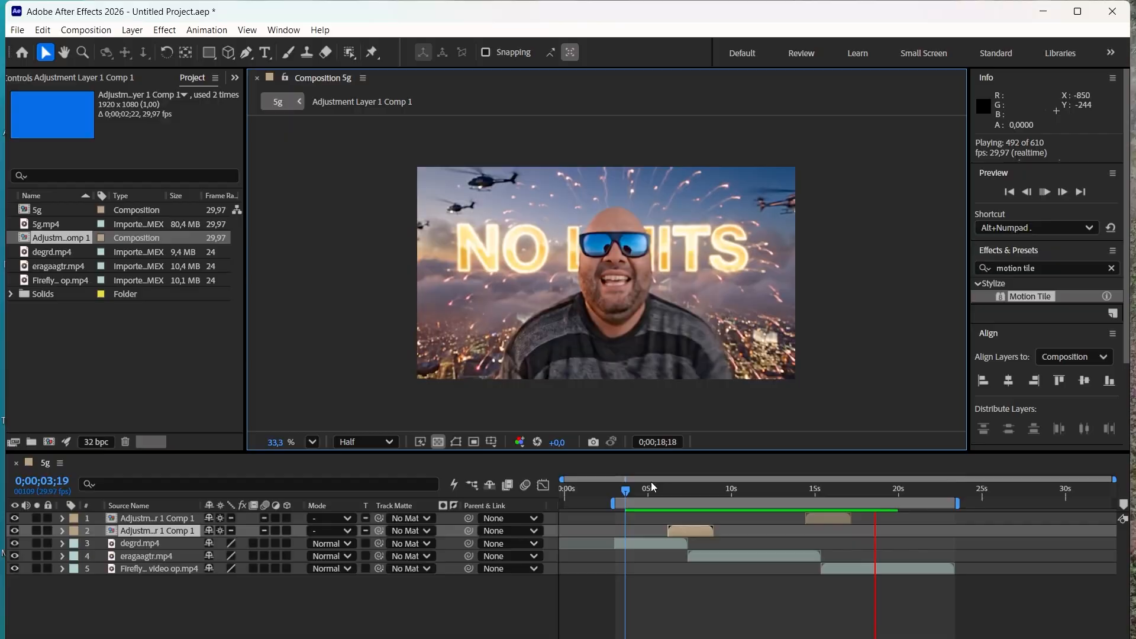
key("space")
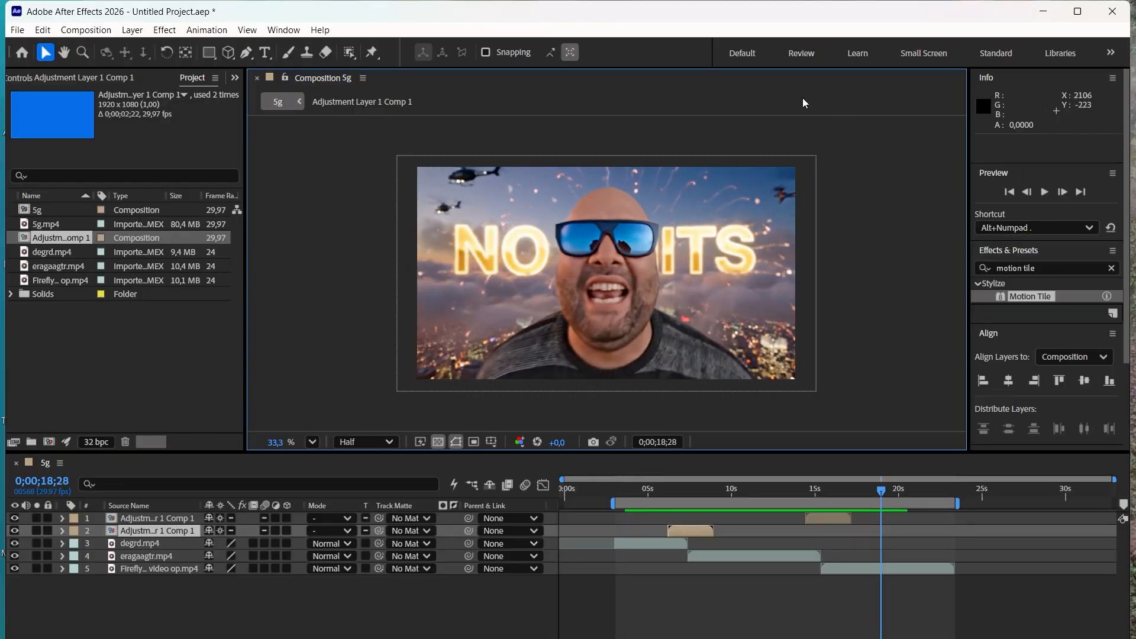